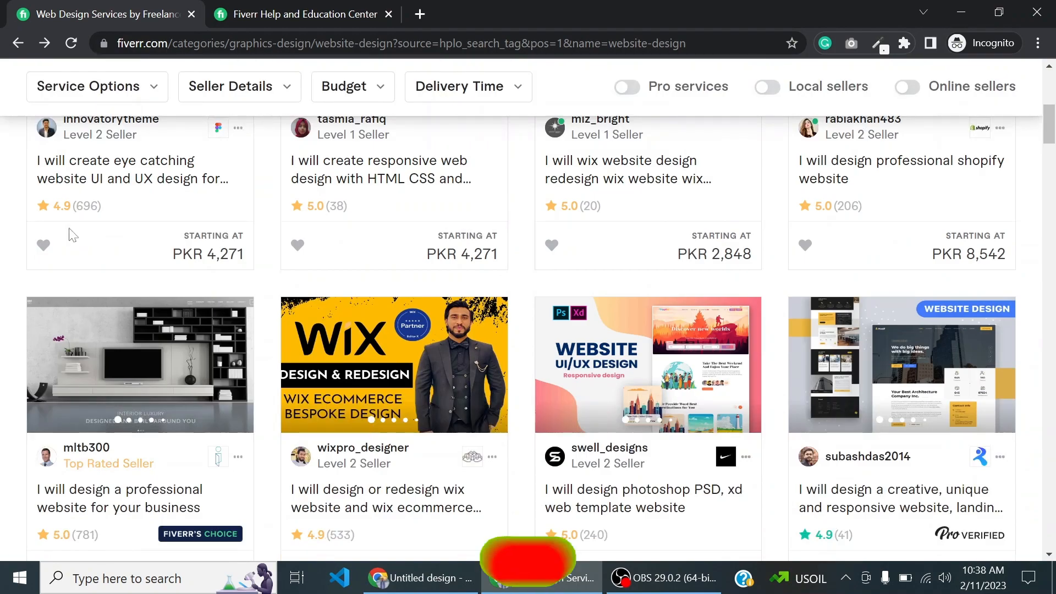
# Browse the Website Design service listings on Fiverr and examine the gig cover images, then highlight the category heading
pyautogui.scroll(-5, 357, 250)
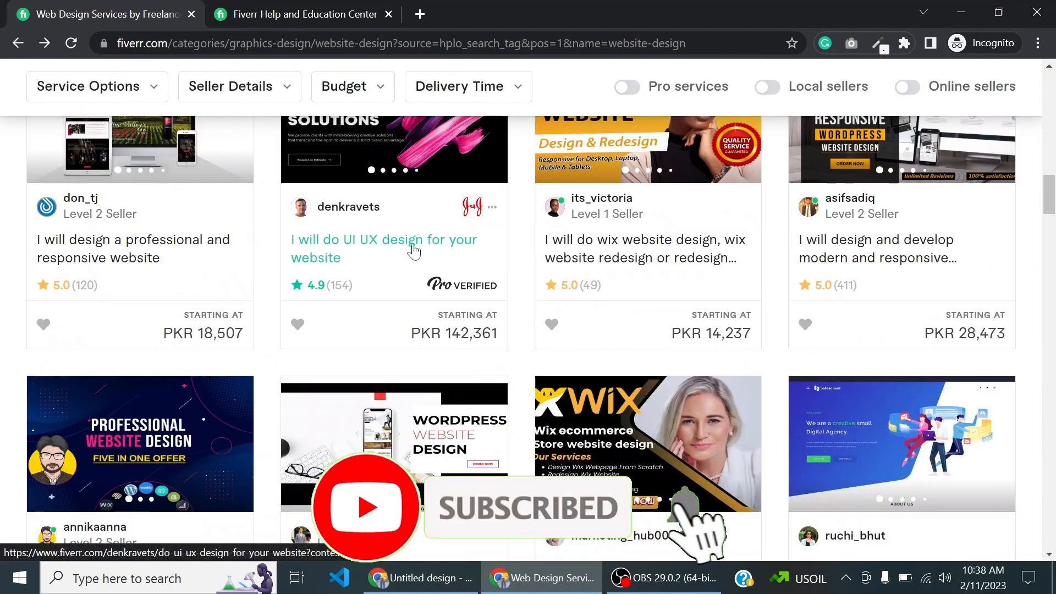
pyautogui.scroll(-10, 456, 250)
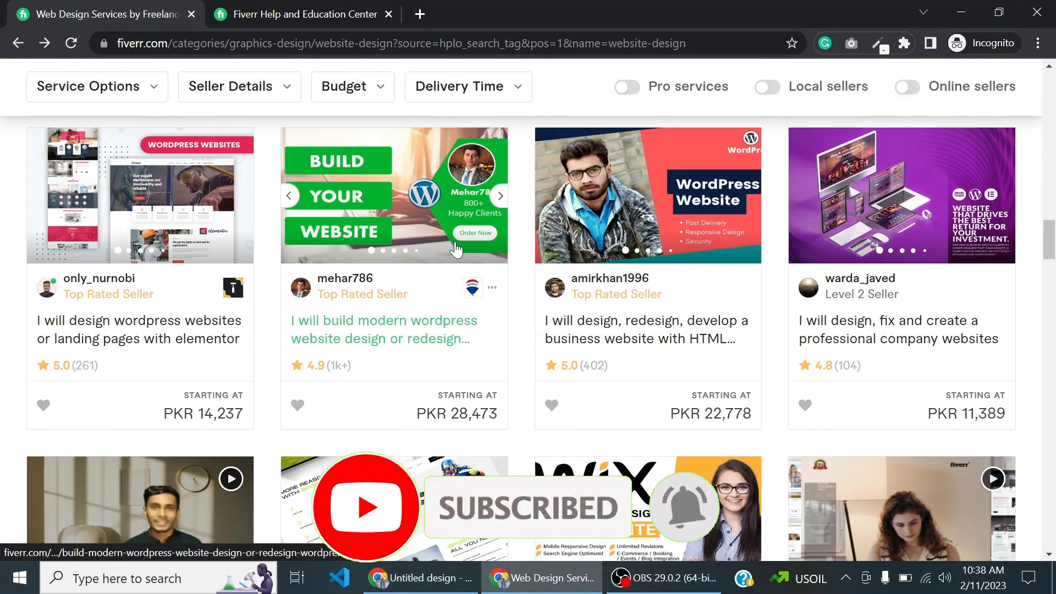
pyautogui.scroll(-8, 459, 255)
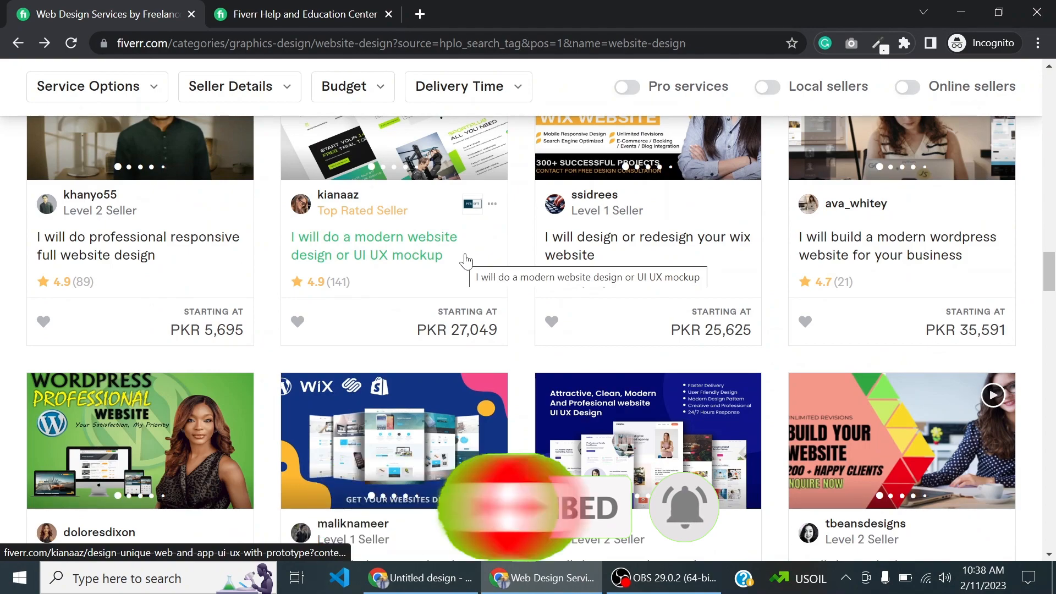
pyautogui.scroll(-5, 466, 260)
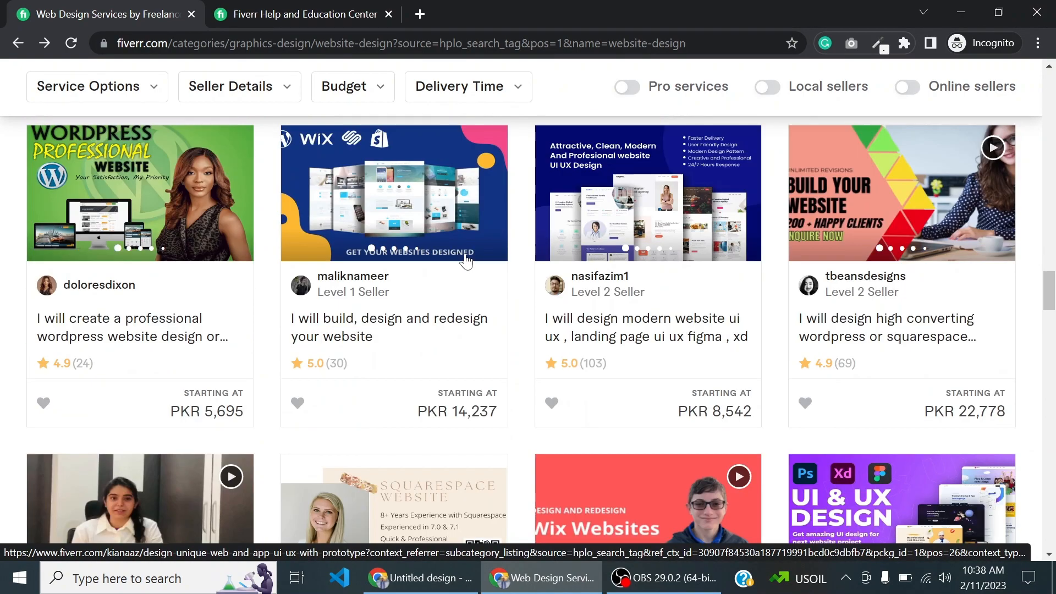
pyautogui.scroll(-5, 466, 262)
pyautogui.scroll(-15, 467, 259)
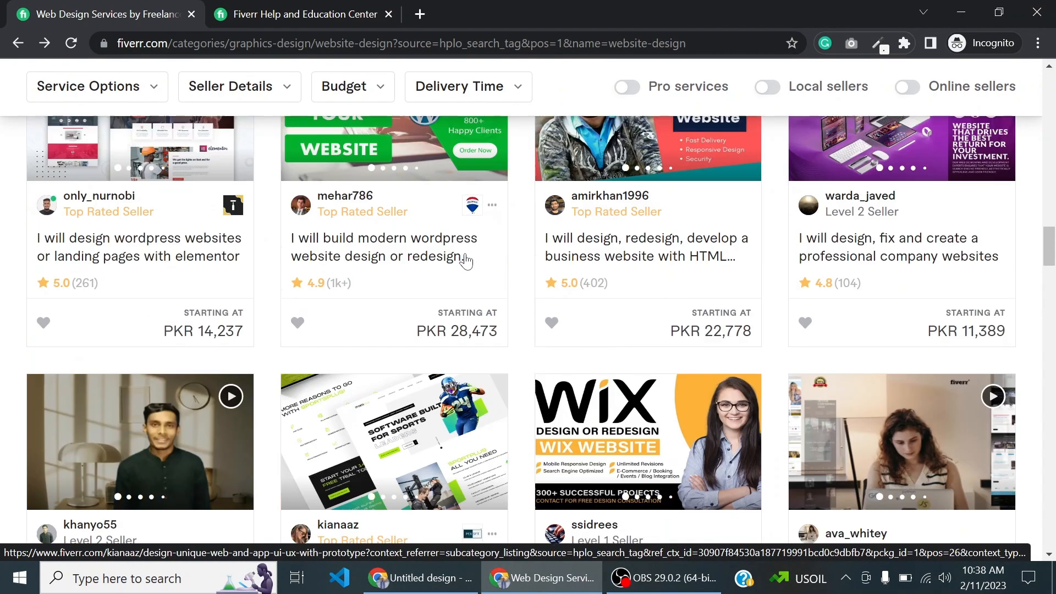
pyautogui.scroll(-10, 466, 259)
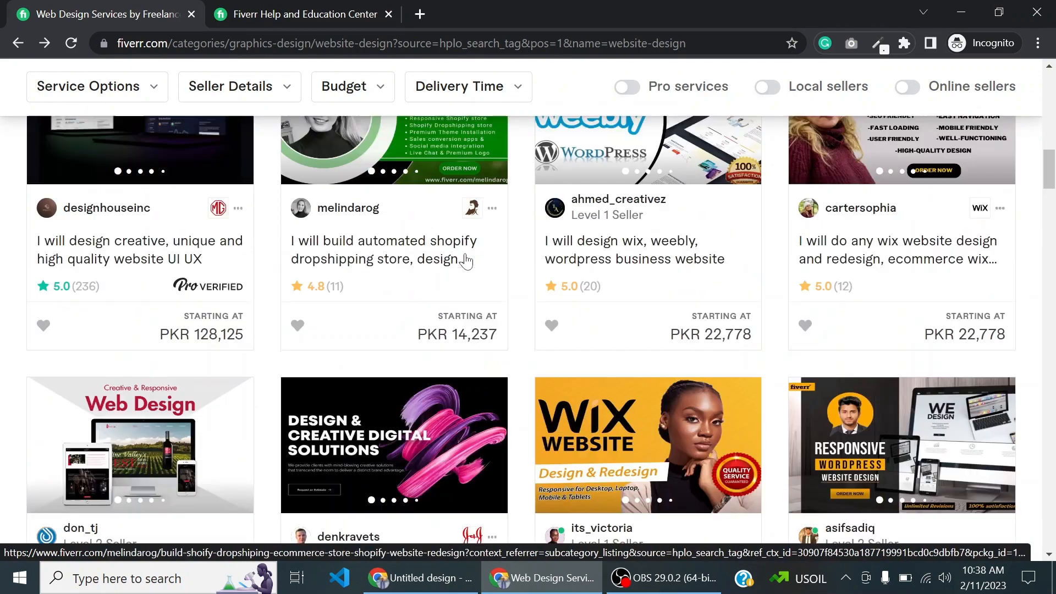
pyautogui.scroll(10, 667, 290)
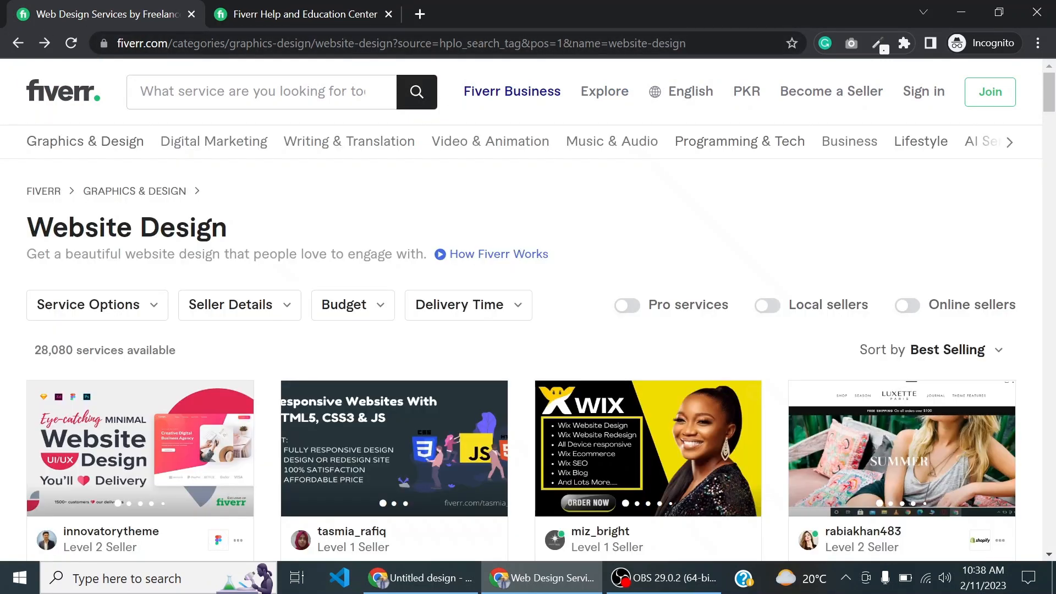
pyautogui.moveTo(27, 227); pyautogui.dragTo(230, 228)
# Open the first gig, for eye-catching website UI and UX design, and read through its page to the gig description
pyautogui.scroll(-3, 3, 251)
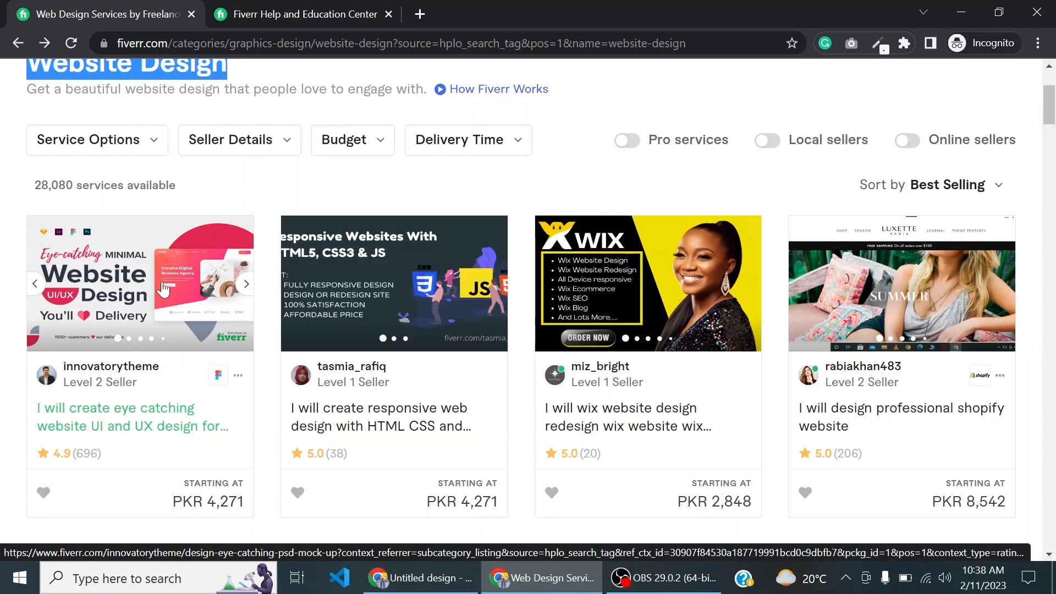
pyautogui.click(164, 287)
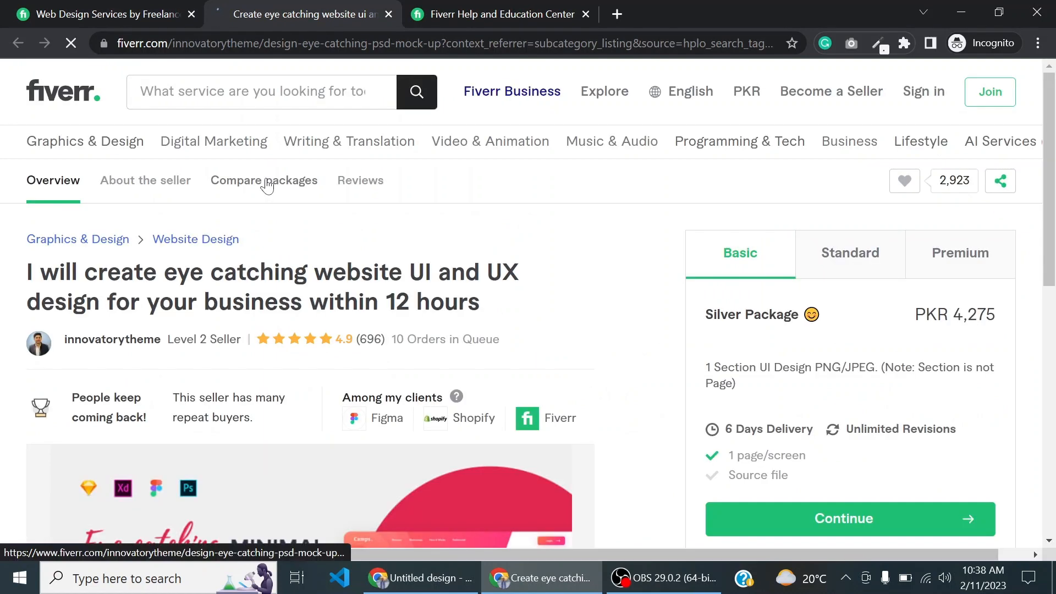
pyautogui.click(79, 8)
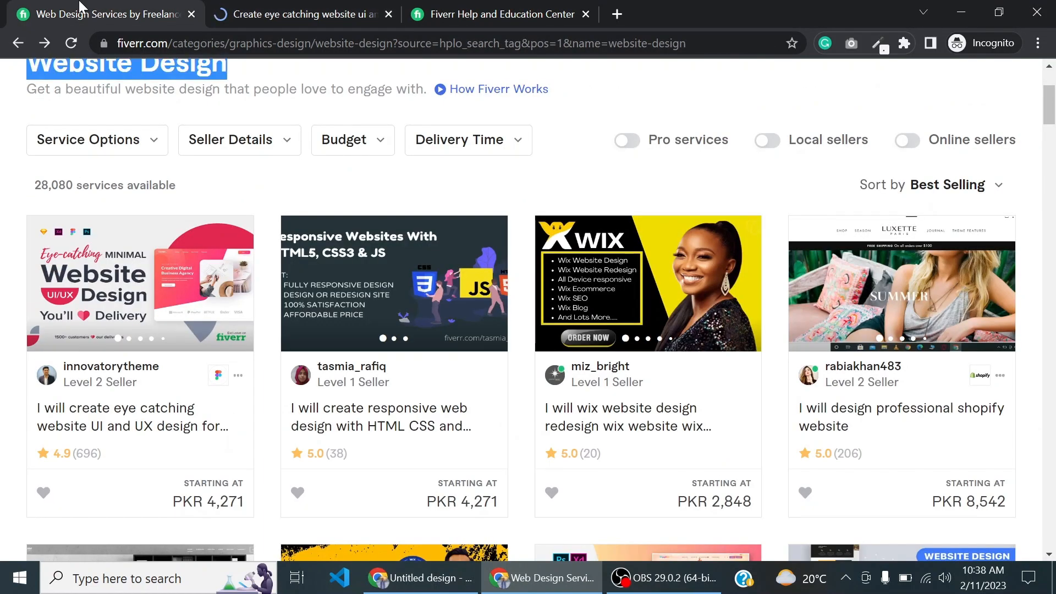
pyautogui.click(262, 7)
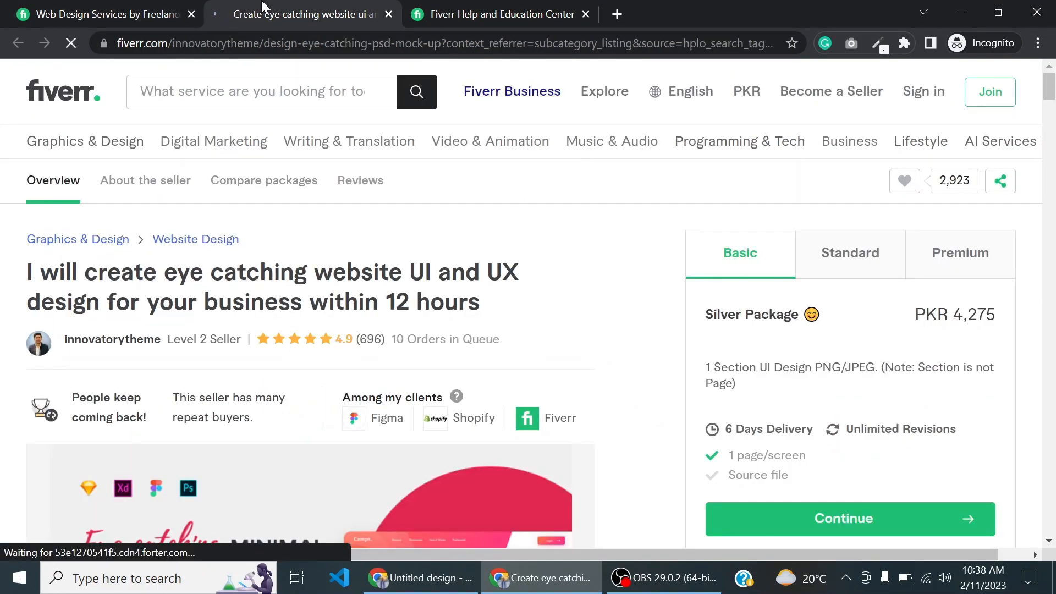
pyautogui.scroll(-15, 330, 297)
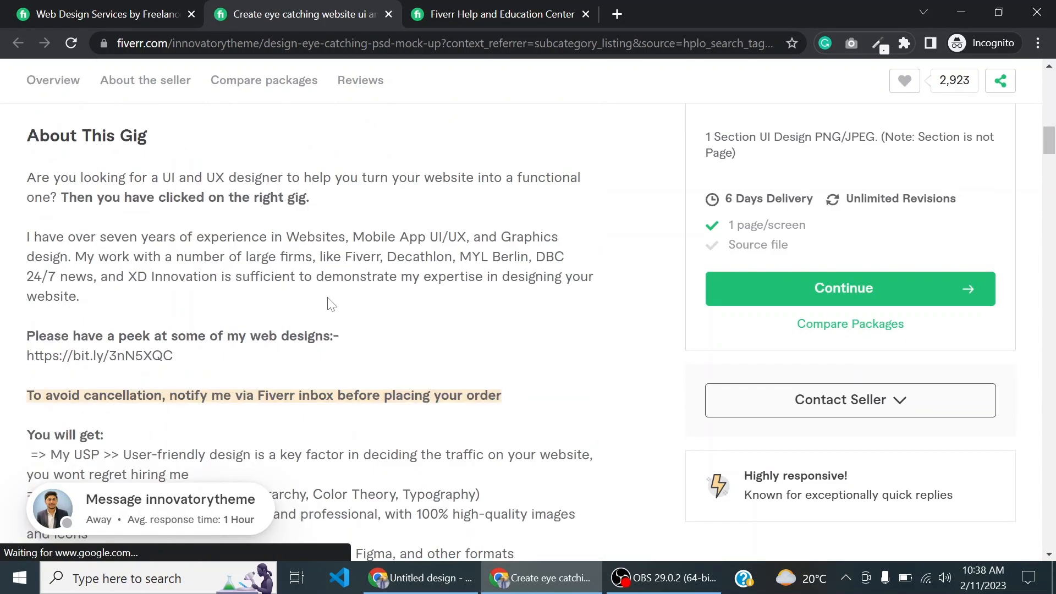
# Return to the Website Design listings and compare the cover images of the first two rows of gigs
pyautogui.click(102, 9)
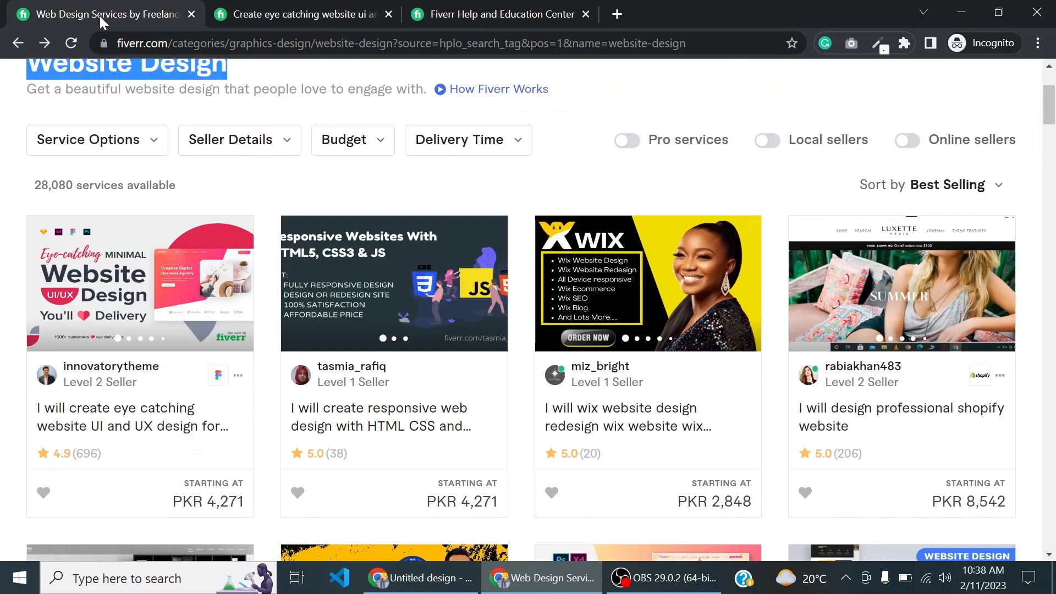
pyautogui.scroll(-3, 99, 116)
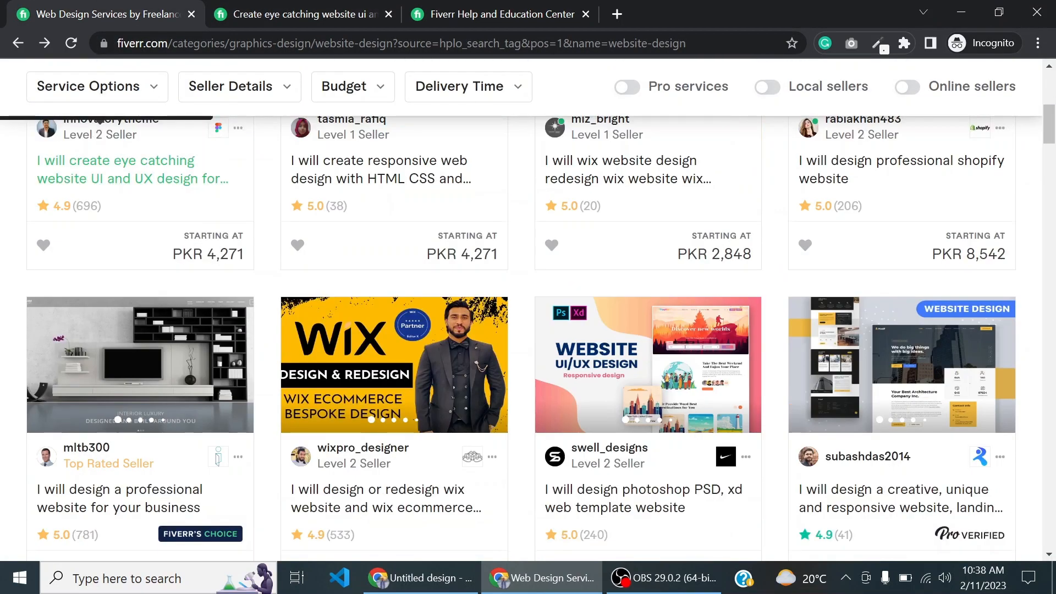
pyautogui.scroll(6, 184, 269)
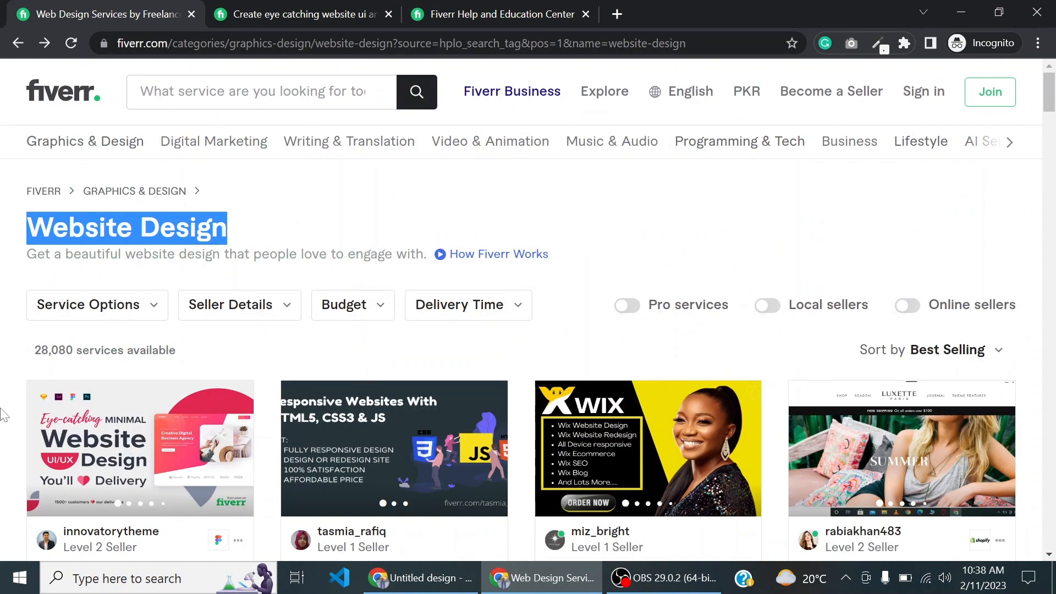
pyautogui.scroll(-5, 22, 360)
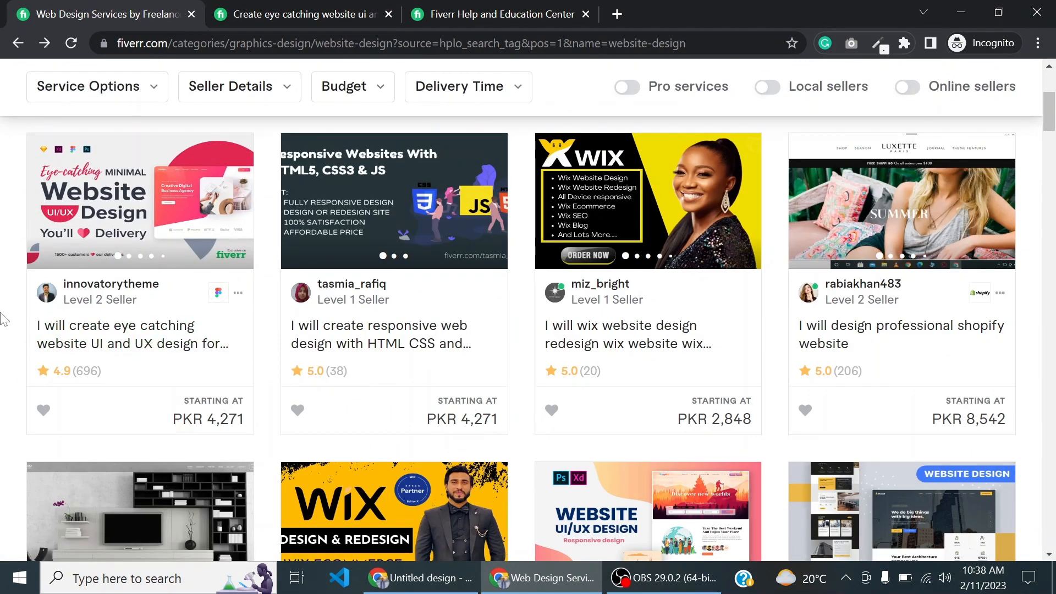
pyautogui.scroll(-4, 3, 318)
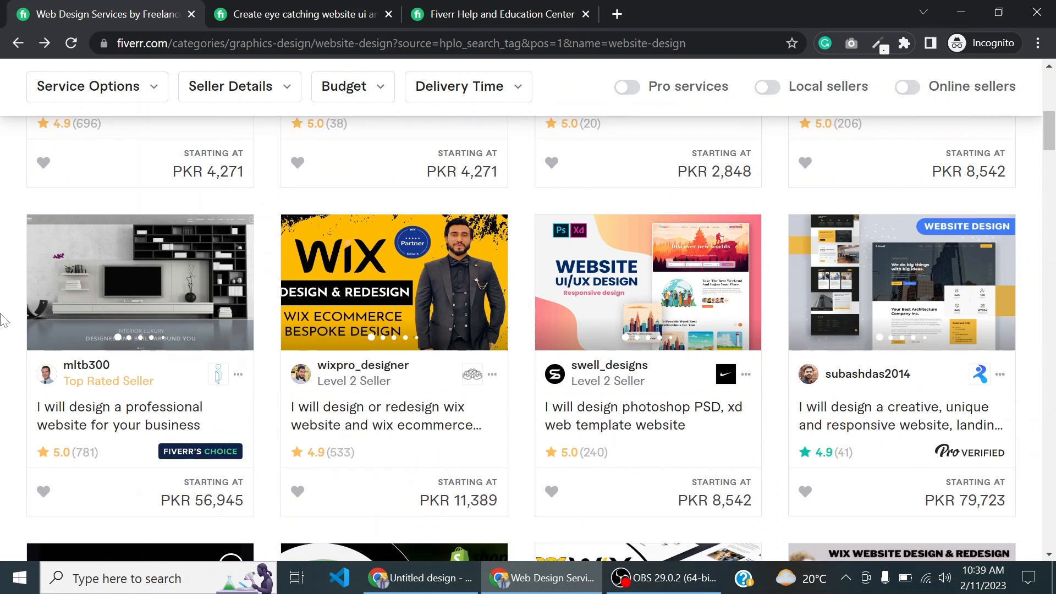
pyautogui.scroll(4, 3, 322)
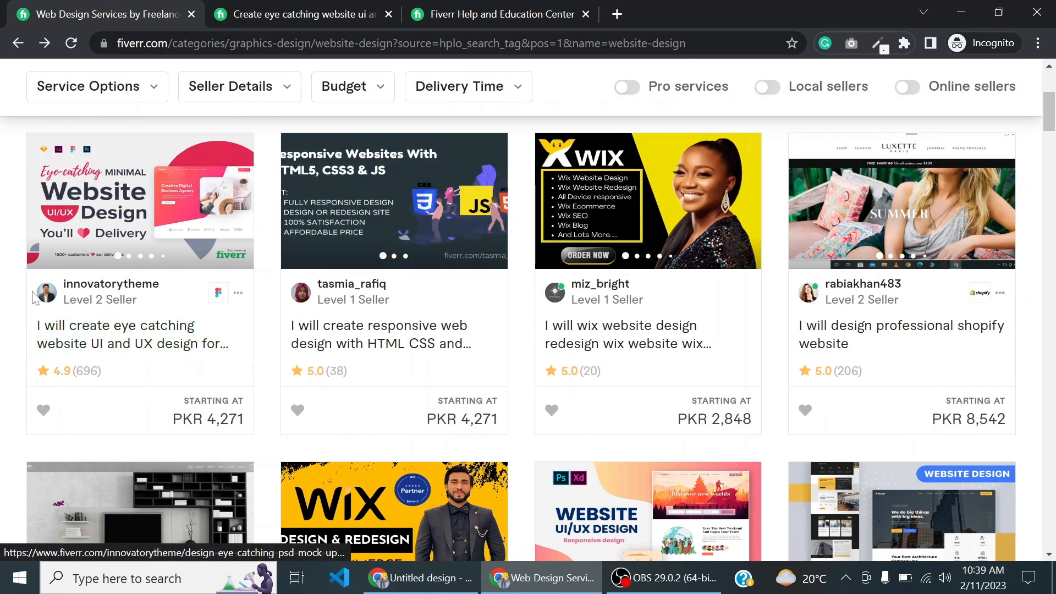
pyautogui.scroll(4, 31, 274)
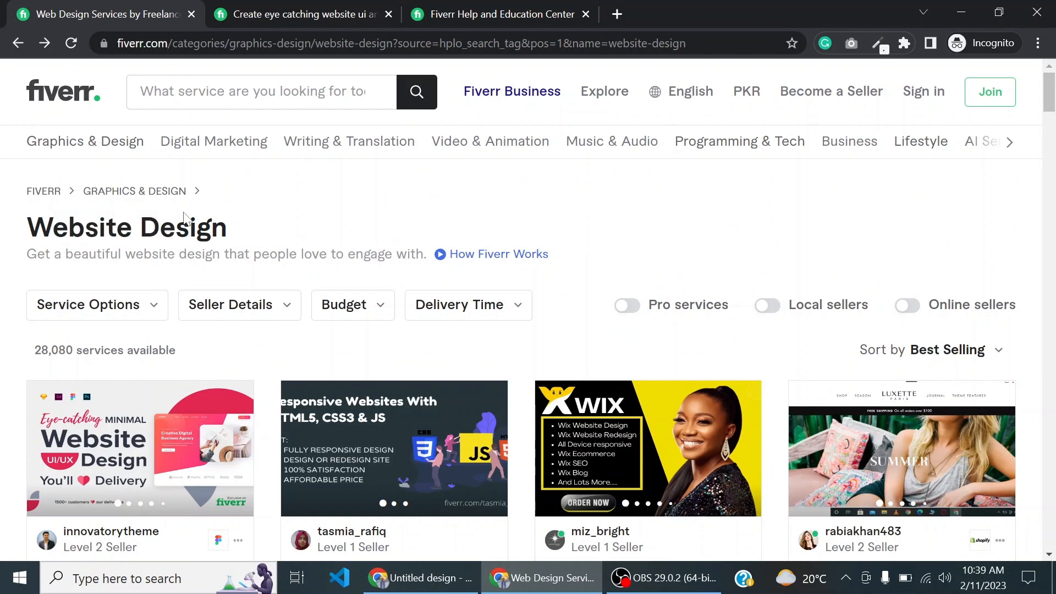
pyautogui.scroll(-3, 3, 305)
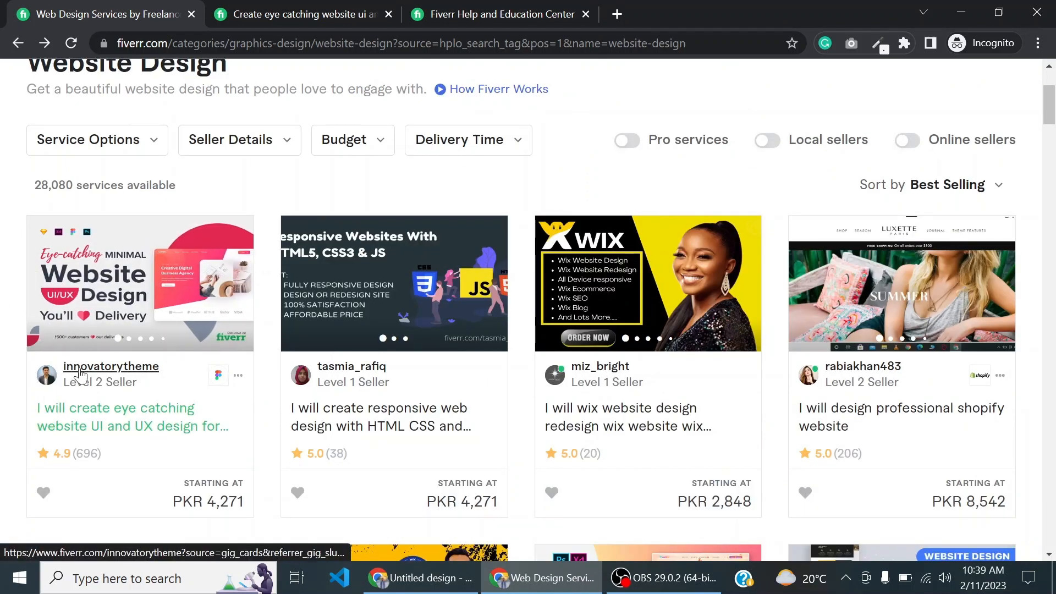
# Go back to the eye-catching website UI and UX gig and enlarge its cover image to full view
pyautogui.click(96, 272)
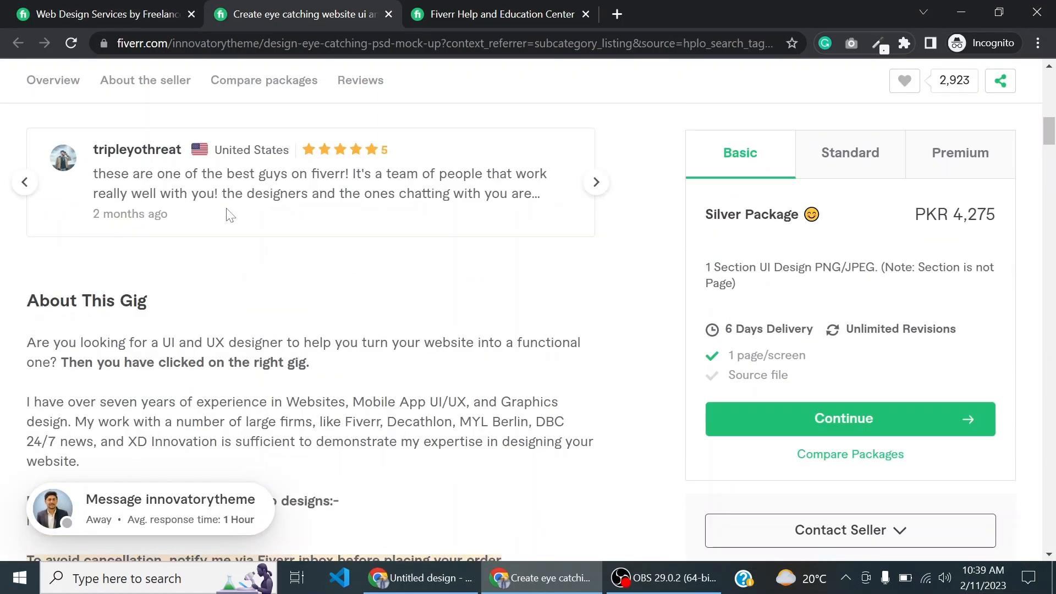
pyautogui.scroll(10, 228, 214)
pyautogui.scroll(-5, 227, 220)
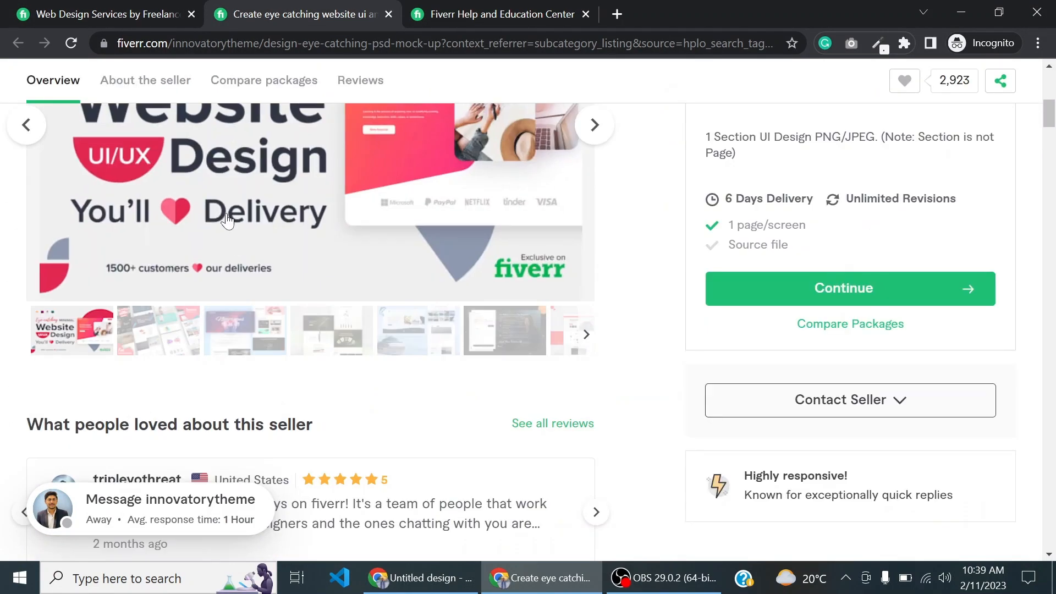
pyautogui.click(227, 220)
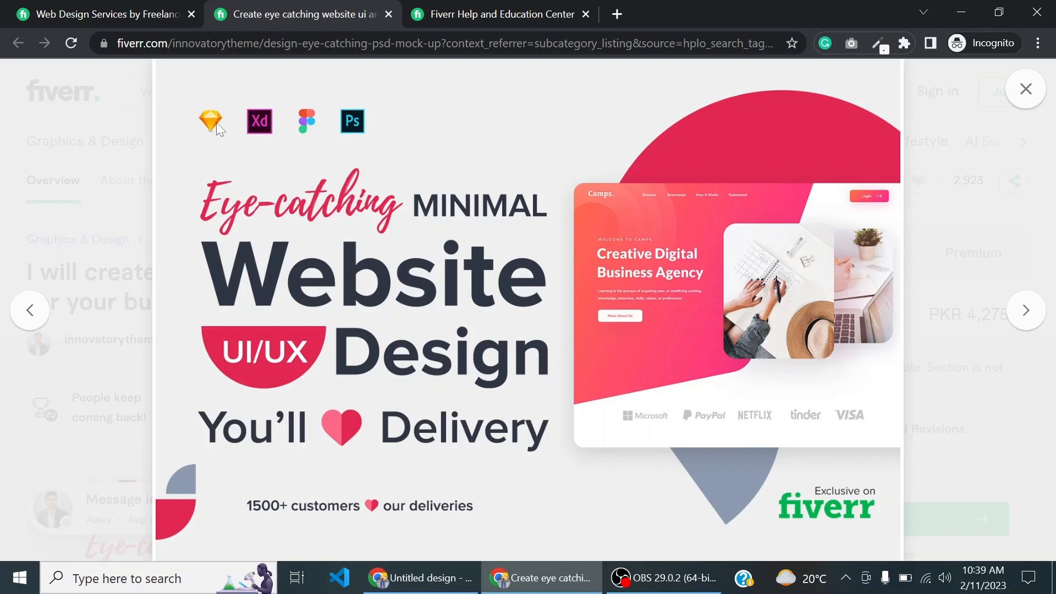
# Return to the Website Design listings and examine how other sellers lay out their gig cover images
pyautogui.click(172, 11)
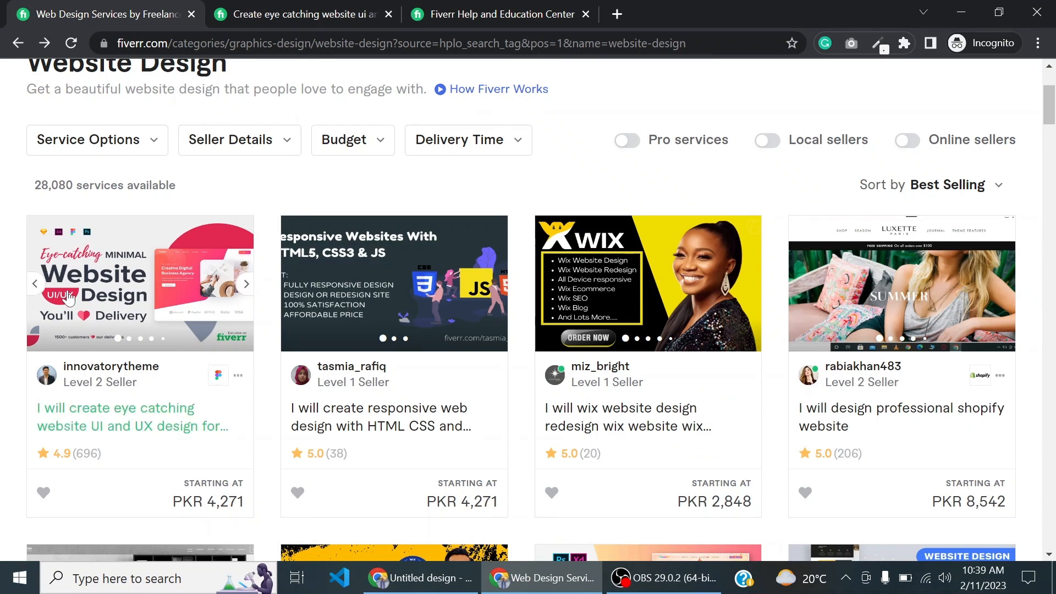
pyautogui.scroll(-1, 60, 347)
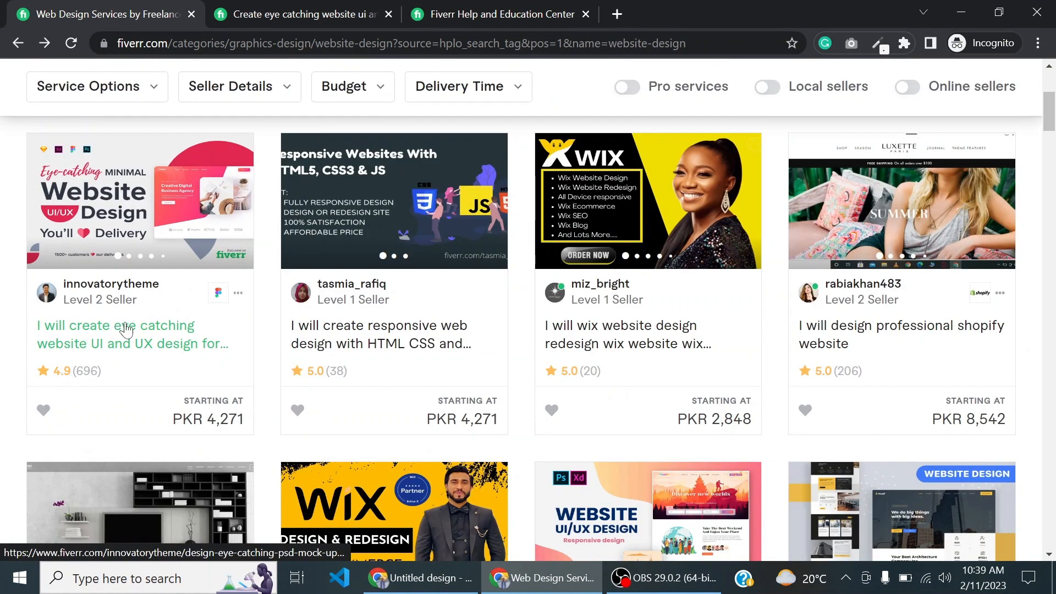
pyautogui.scroll(-3, 127, 328)
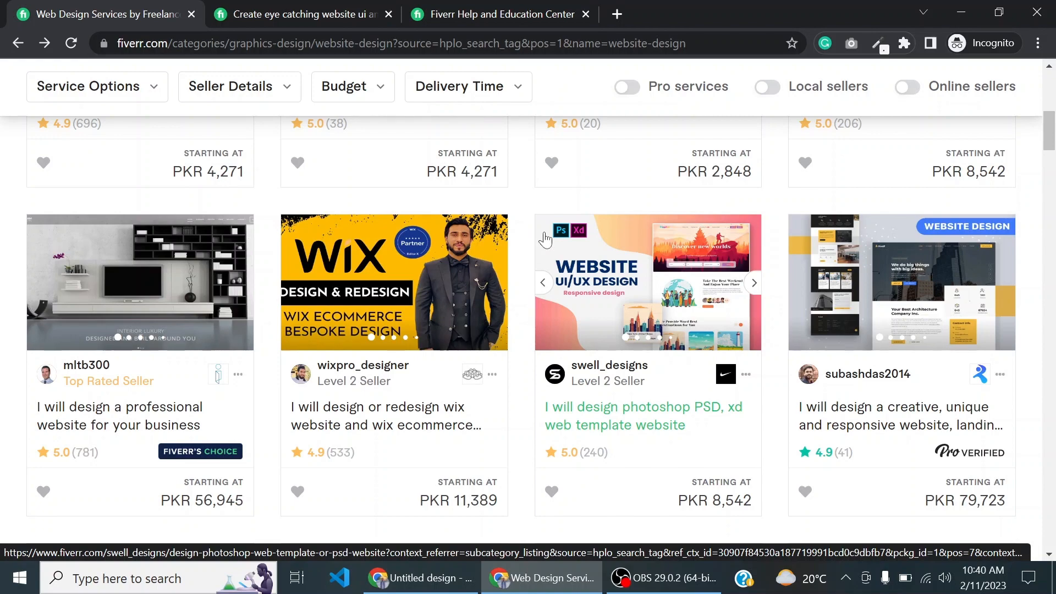
pyautogui.scroll(-12, 545, 238)
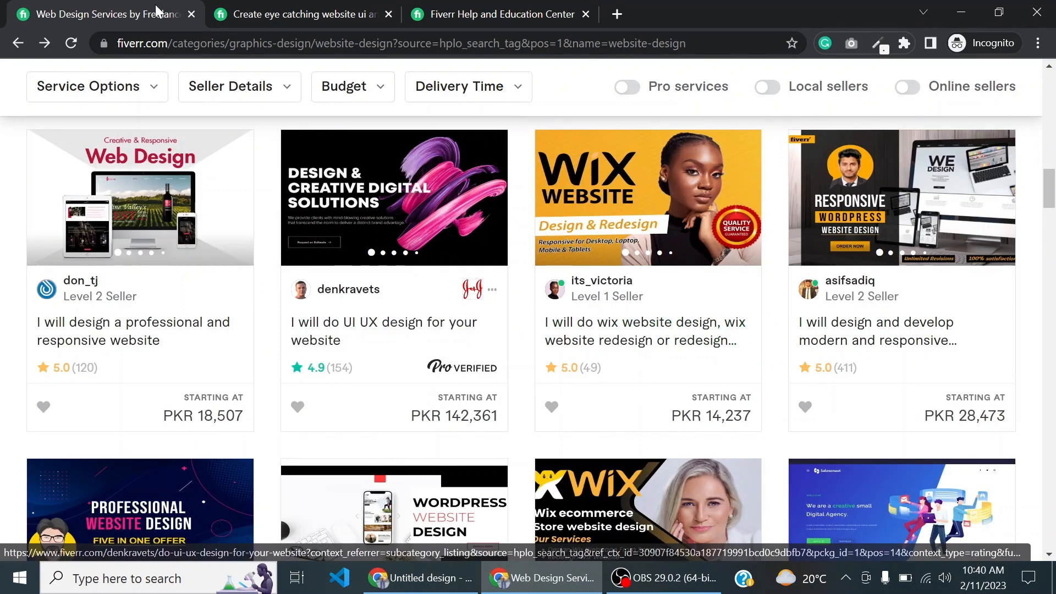
# Switch to the Fiverr help article on Gig image guidelines and find its recommended image size section
pyautogui.click(255, 8)
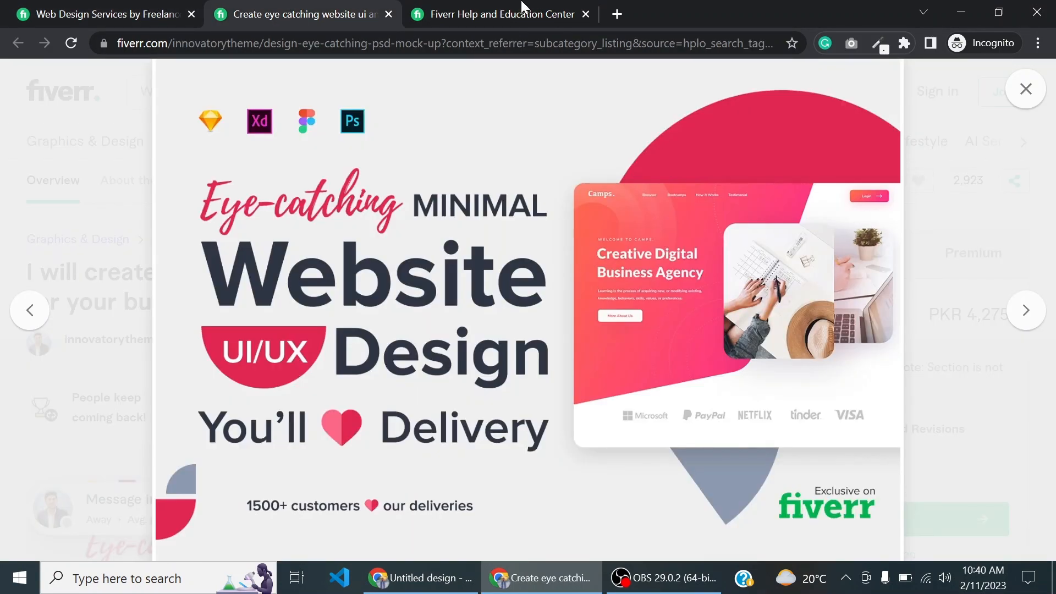
pyautogui.click(489, 8)
pyautogui.scroll(10, 502, 181)
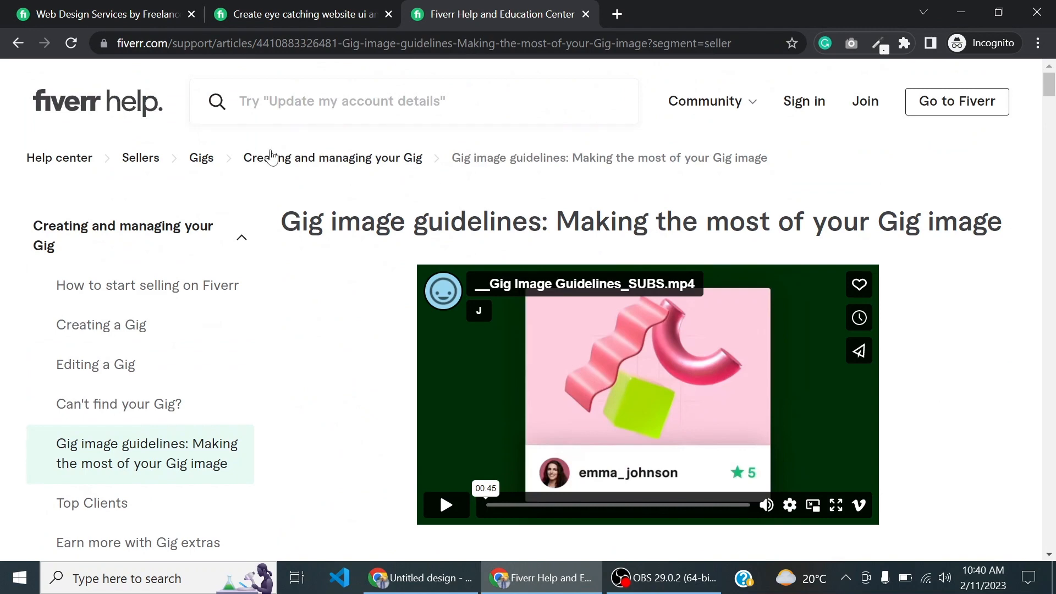
pyautogui.moveTo(186, 43); pyautogui.dragTo(473, 43)
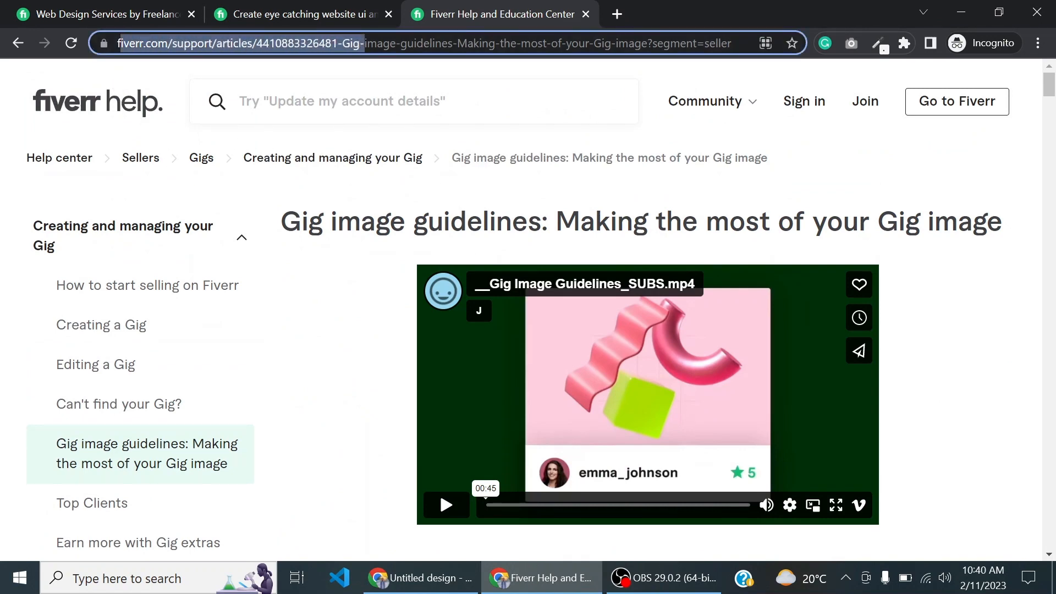
pyautogui.scroll(-6, 343, 457)
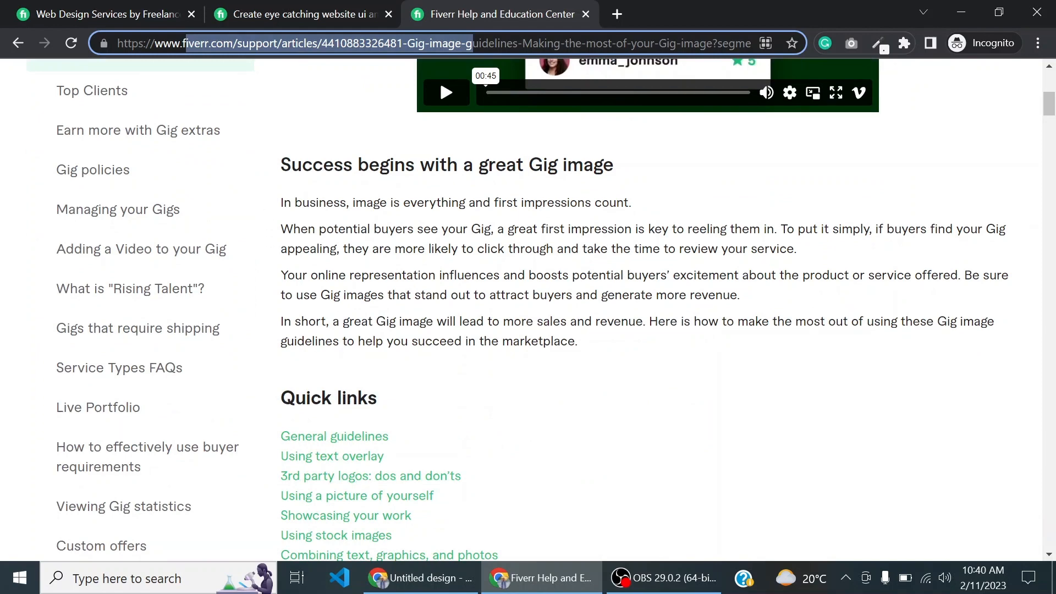
pyautogui.scroll(-12, 337, 225)
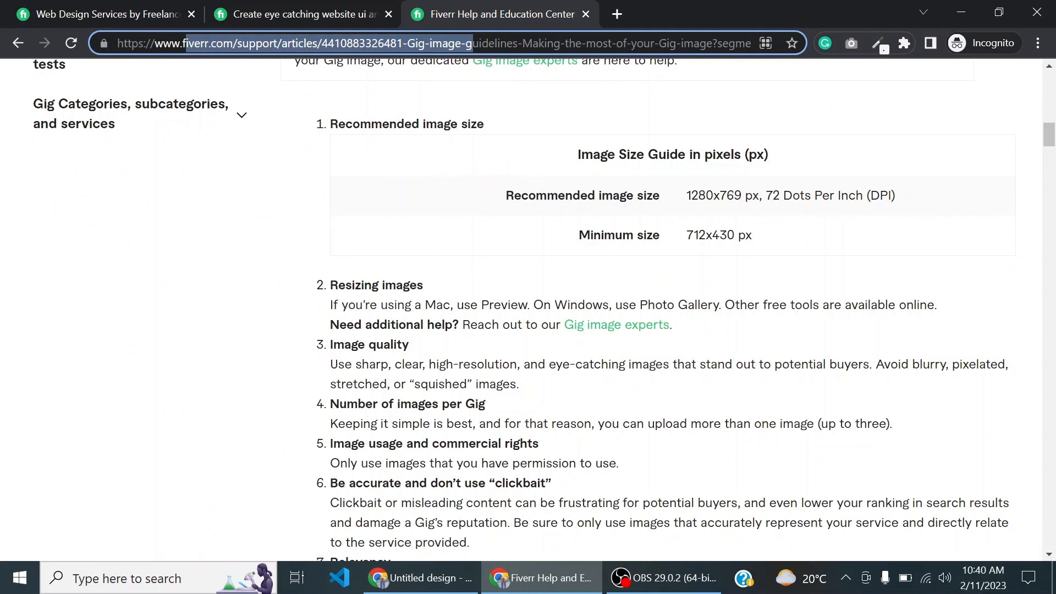
# Read the Gig image guidelines on recommended image size, resizing, image quality and number of images per Gig
pyautogui.moveTo(528, 196); pyautogui.dragTo(742, 196)
pyautogui.click(742, 196)
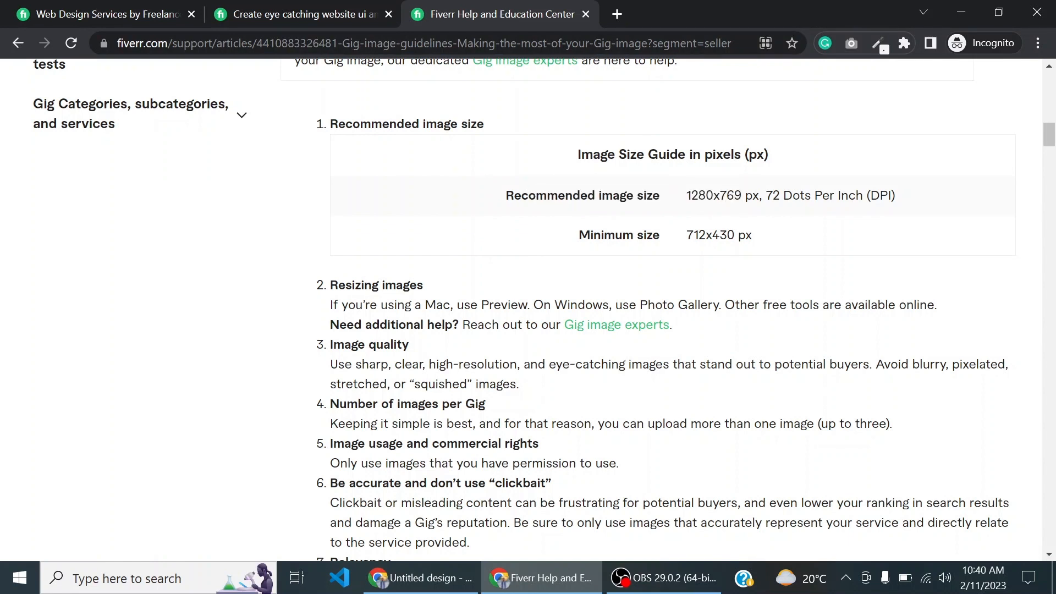
pyautogui.scroll(-3, 478, 214)
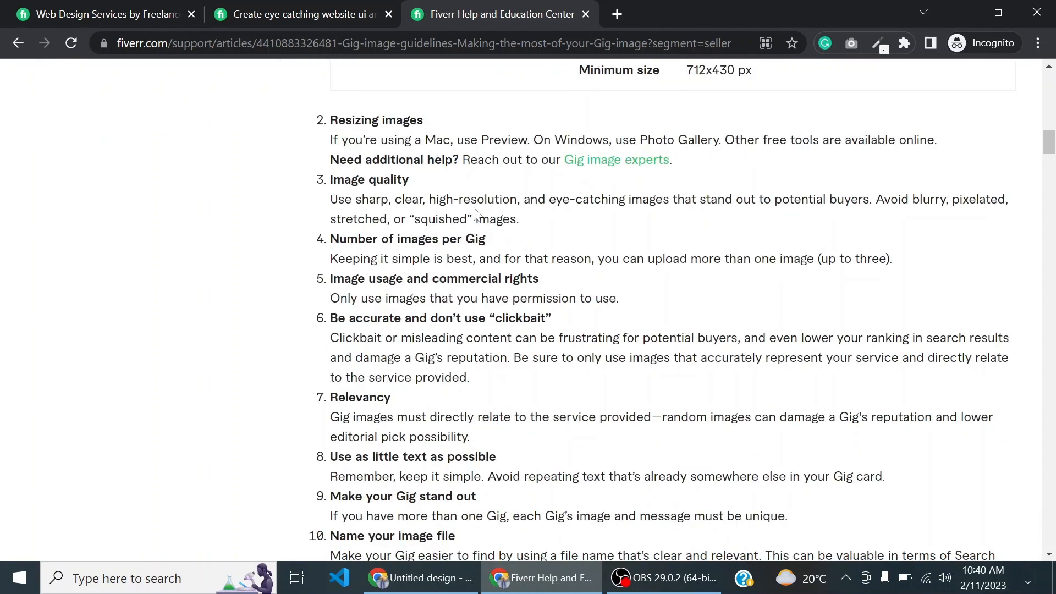
pyautogui.moveTo(329, 120); pyautogui.dragTo(449, 123)
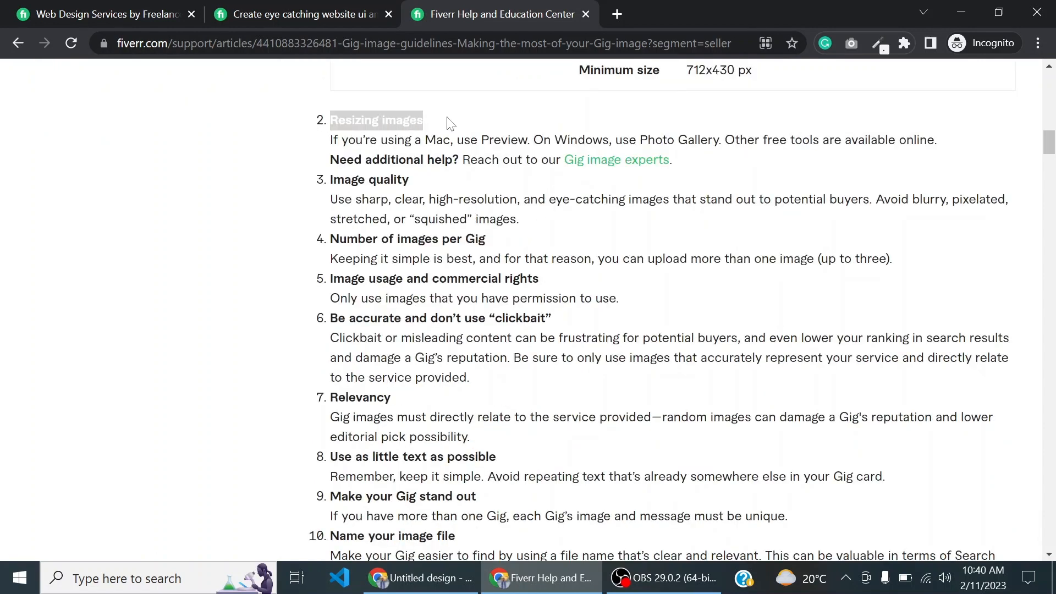
pyautogui.click(450, 123)
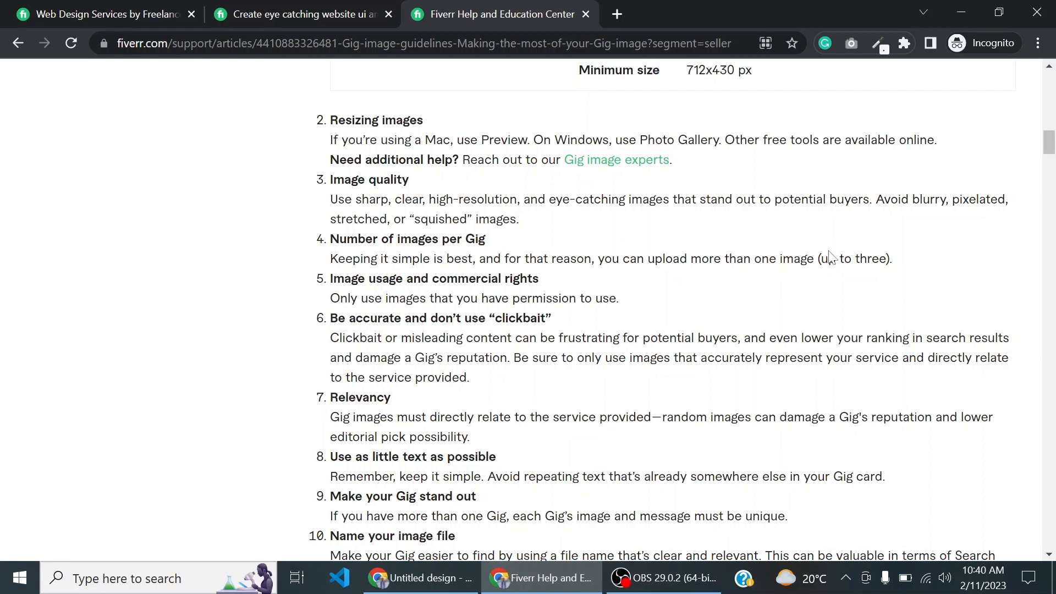
pyautogui.moveTo(829, 258); pyautogui.dragTo(886, 258)
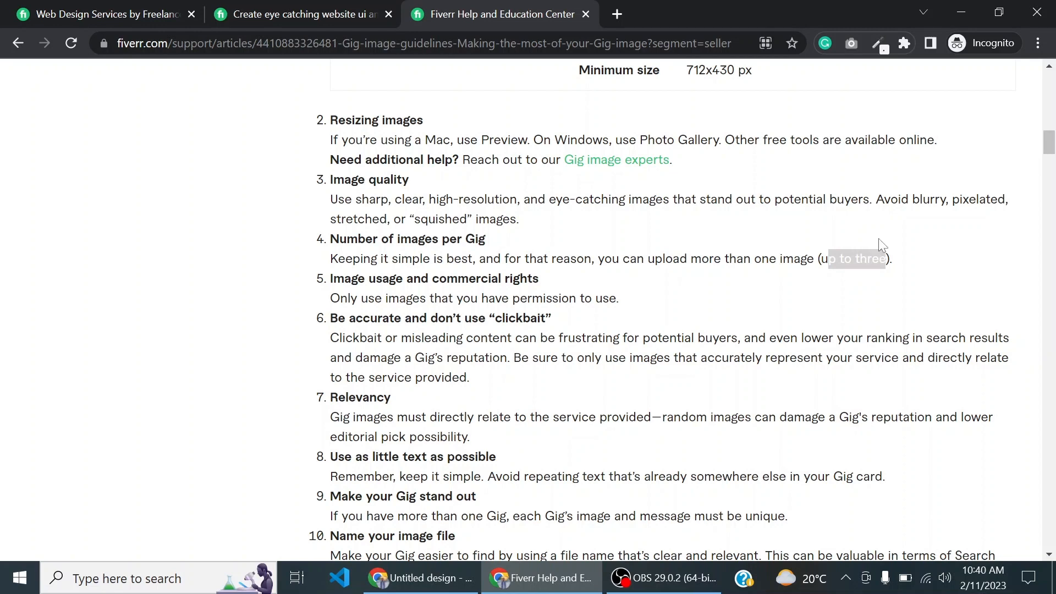
# Switch to the eye-catching website UI gig and page through its enlarged gallery images
pyautogui.click(328, 11)
pyautogui.click(1028, 327)
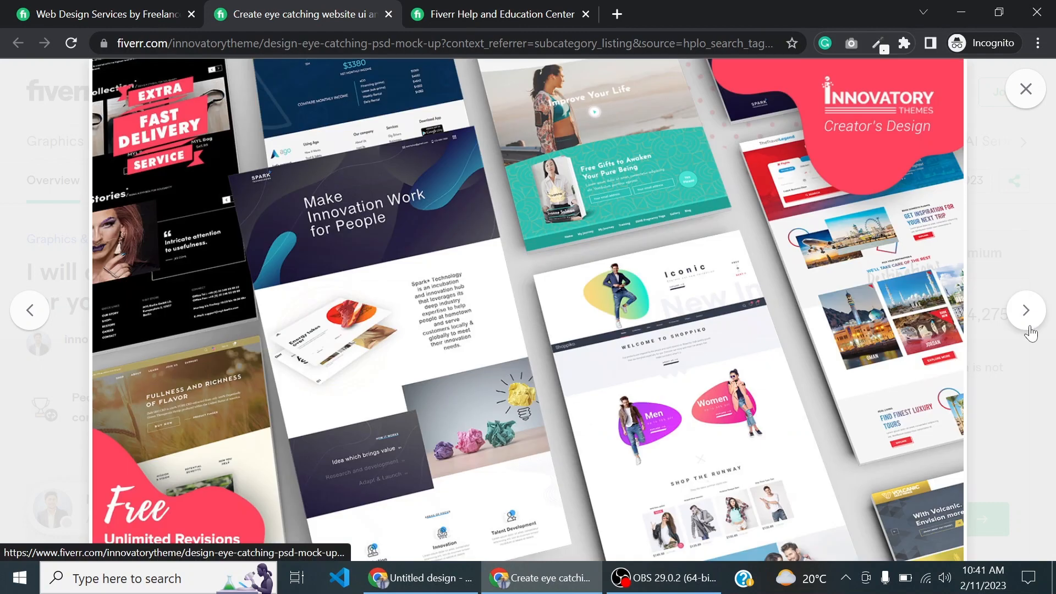
pyautogui.click(1026, 312)
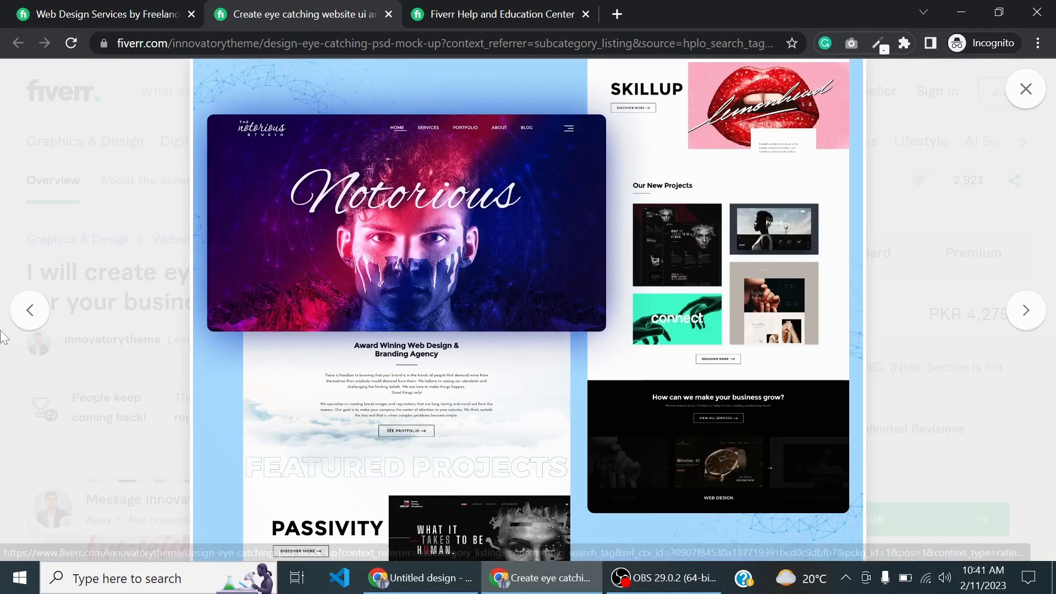
pyautogui.click(30, 311)
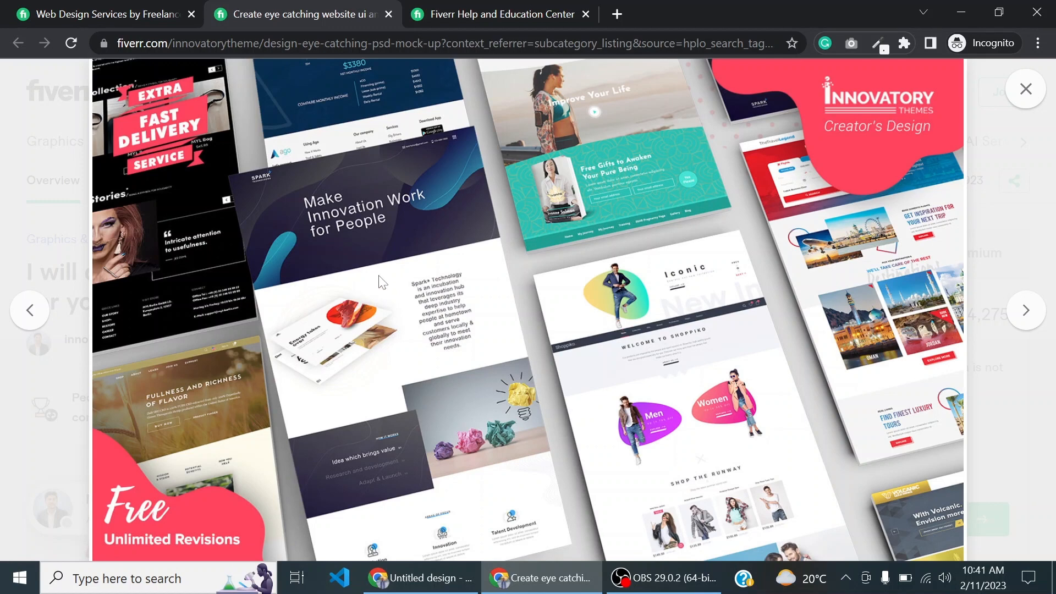
# Return to the Gig image guidelines and read the rules on image usage rights and avoiding clickbait
pyautogui.click(434, 11)
pyautogui.scroll(-2, 455, 159)
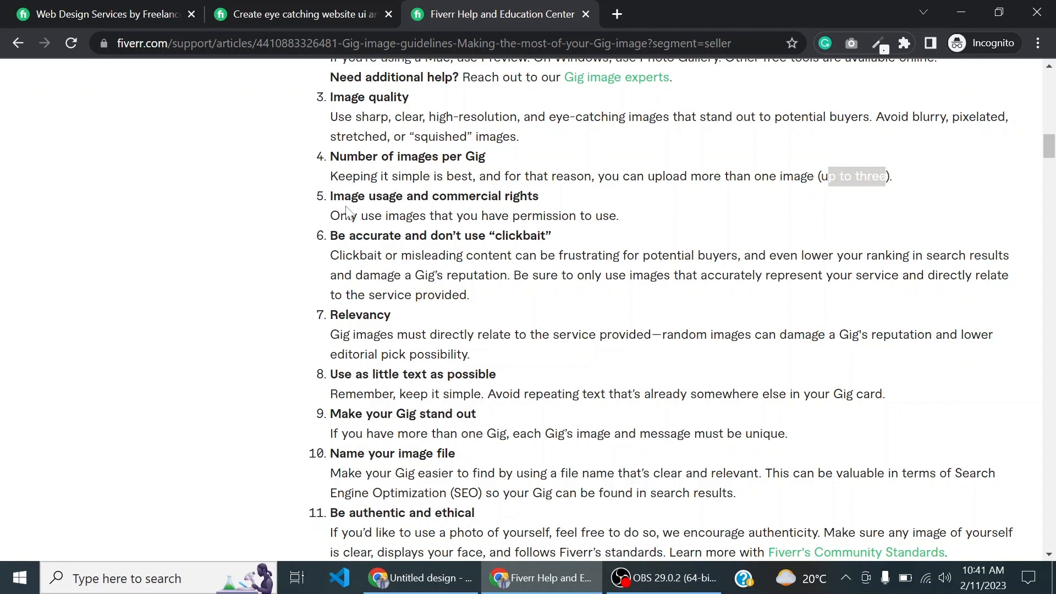
pyautogui.moveTo(333, 196); pyautogui.dragTo(536, 192)
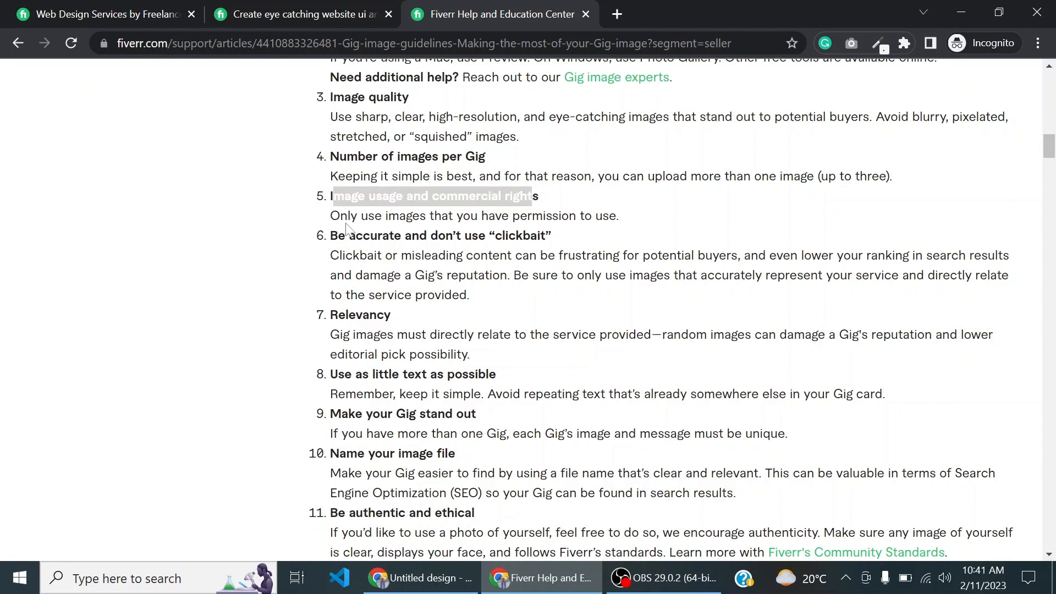
pyautogui.moveTo(501, 237); pyautogui.dragTo(553, 243)
pyautogui.click(553, 243)
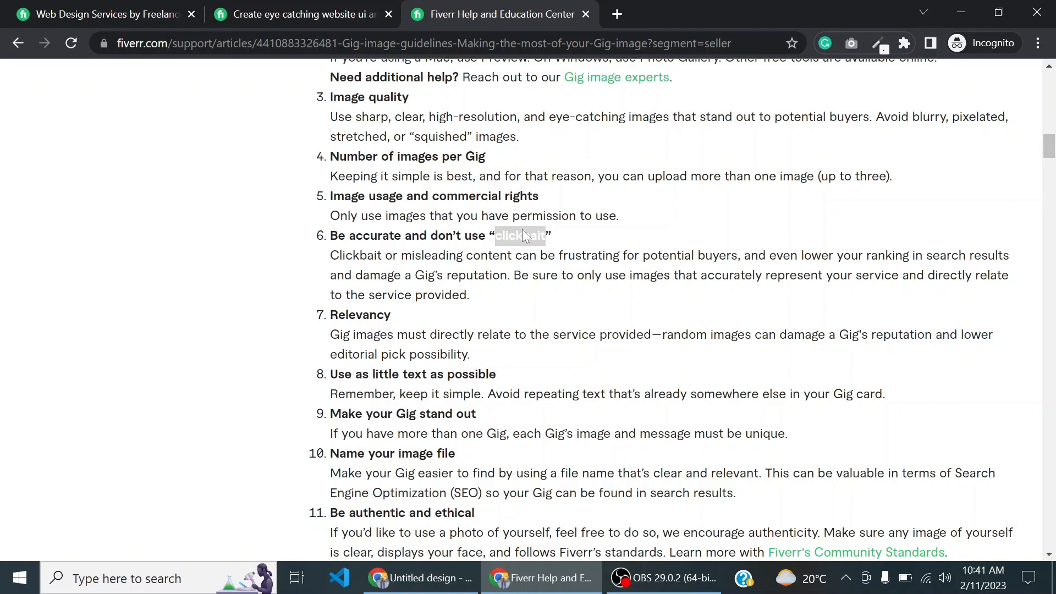
# Read the Relevancy rule in the Gig image guidelines
pyautogui.scroll(-3, 522, 235)
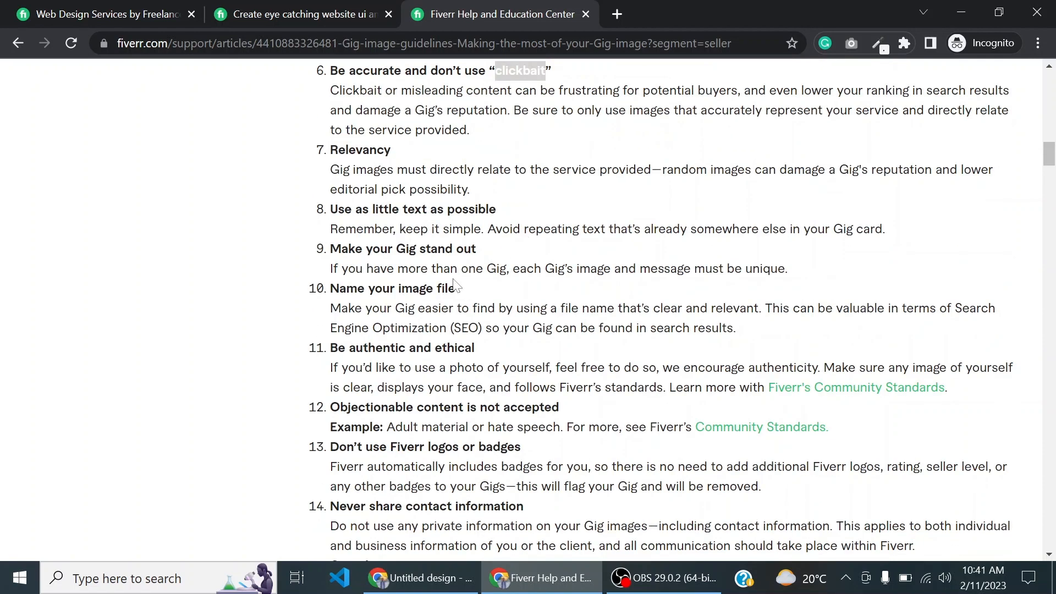
pyautogui.moveTo(330, 147); pyautogui.dragTo(420, 158)
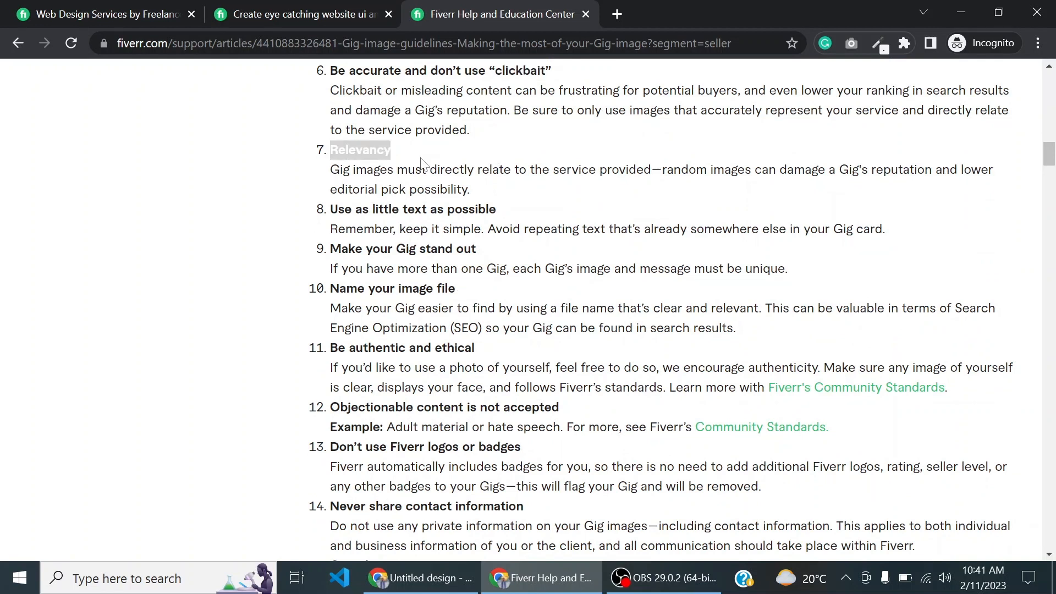
pyautogui.click(420, 158)
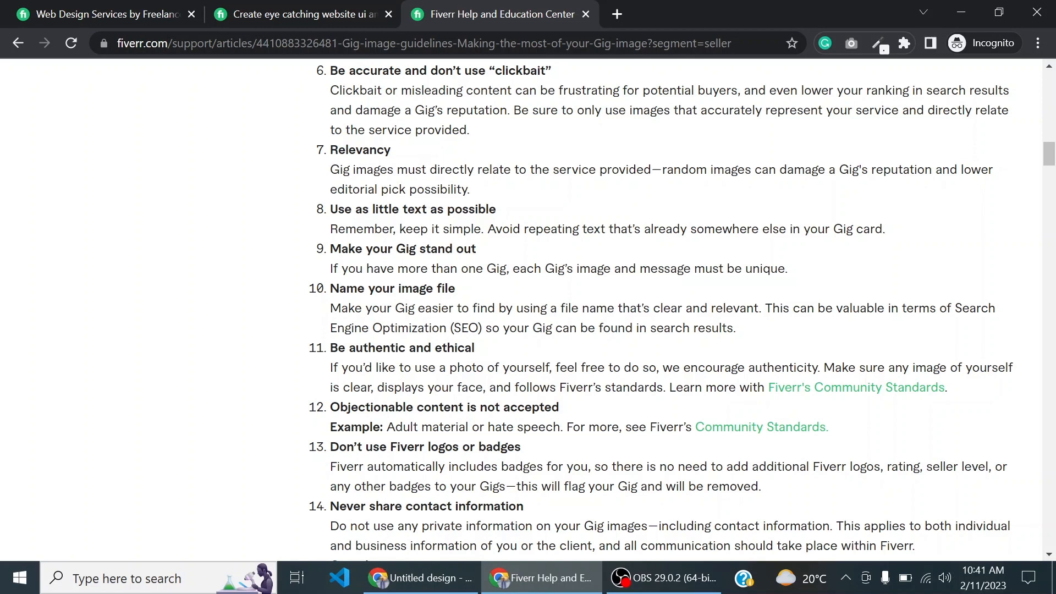
pyautogui.scroll(1, 671, 308)
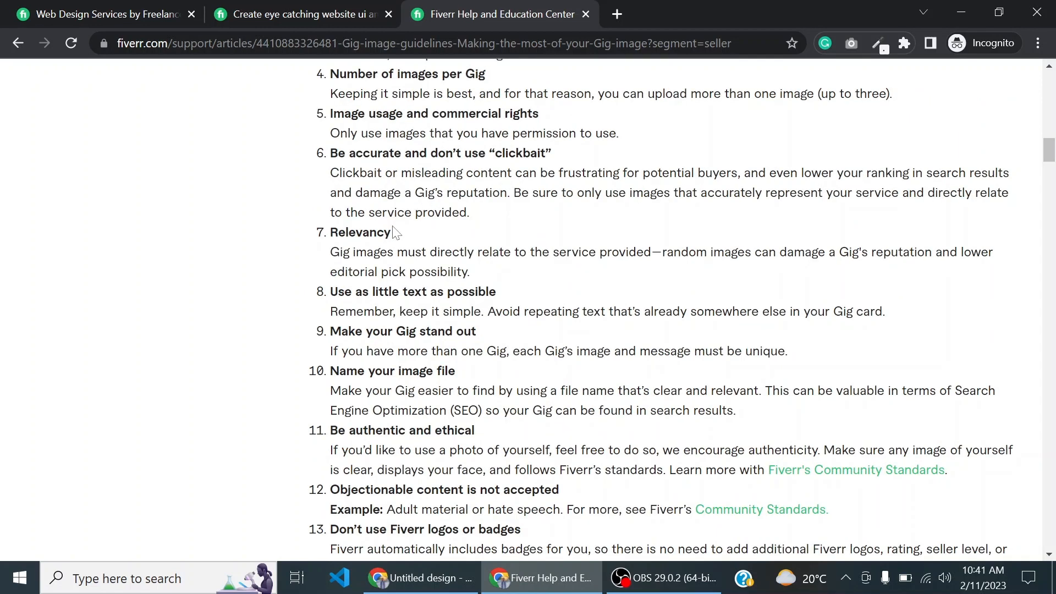
pyautogui.moveTo(337, 232); pyautogui.dragTo(397, 240)
pyautogui.click(398, 238)
# Skim the remaining general guidelines through Compliance and go back to the recommended image size
pyautogui.scroll(-1, 660, 308)
pyautogui.scroll(-5, 660, 308)
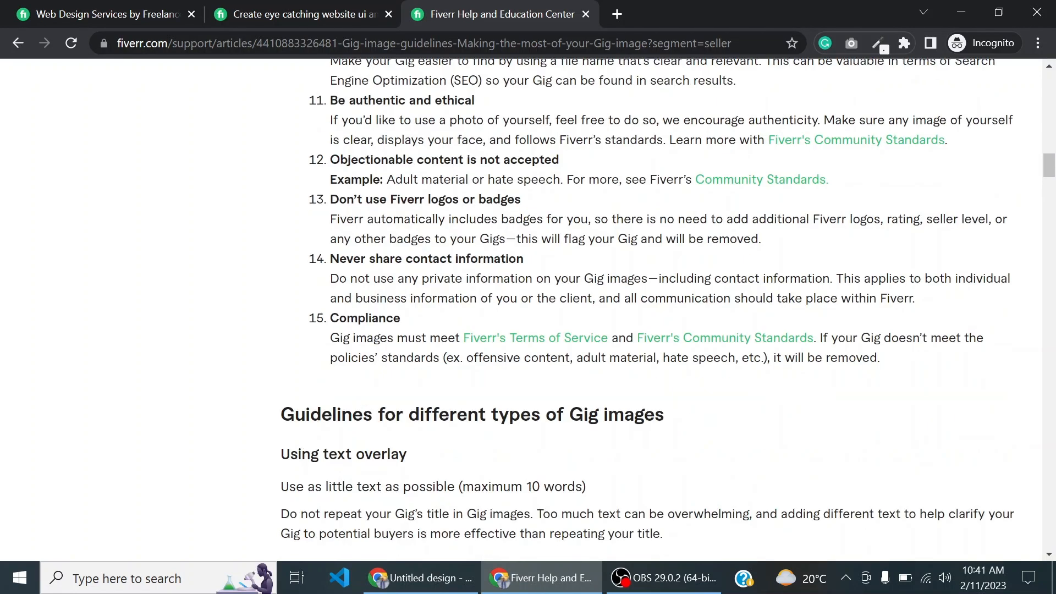
pyautogui.scroll(11, 660, 308)
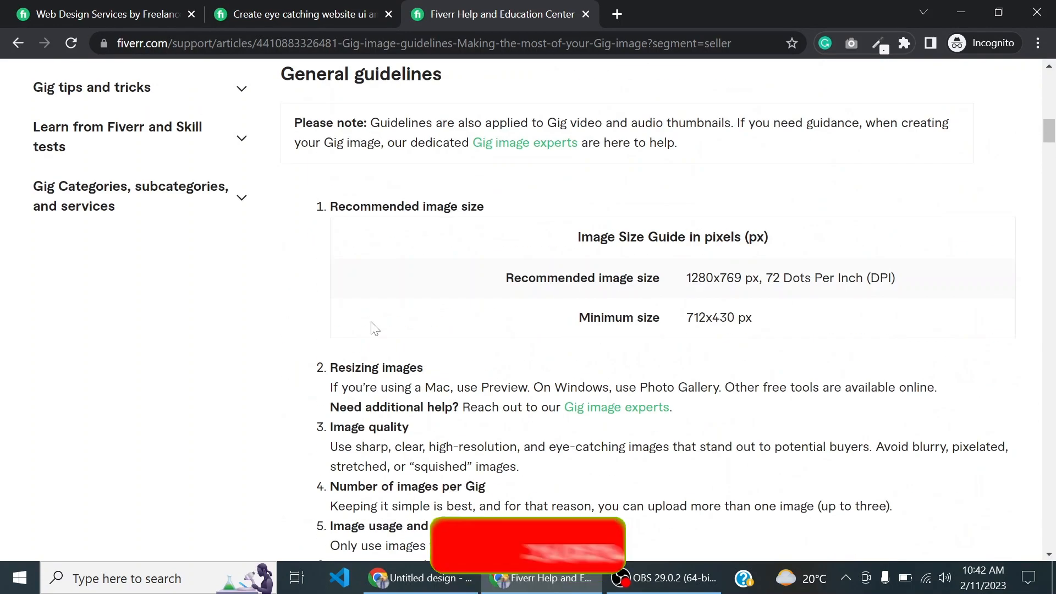
pyautogui.scroll(4, 374, 308)
pyautogui.scroll(-6, 374, 303)
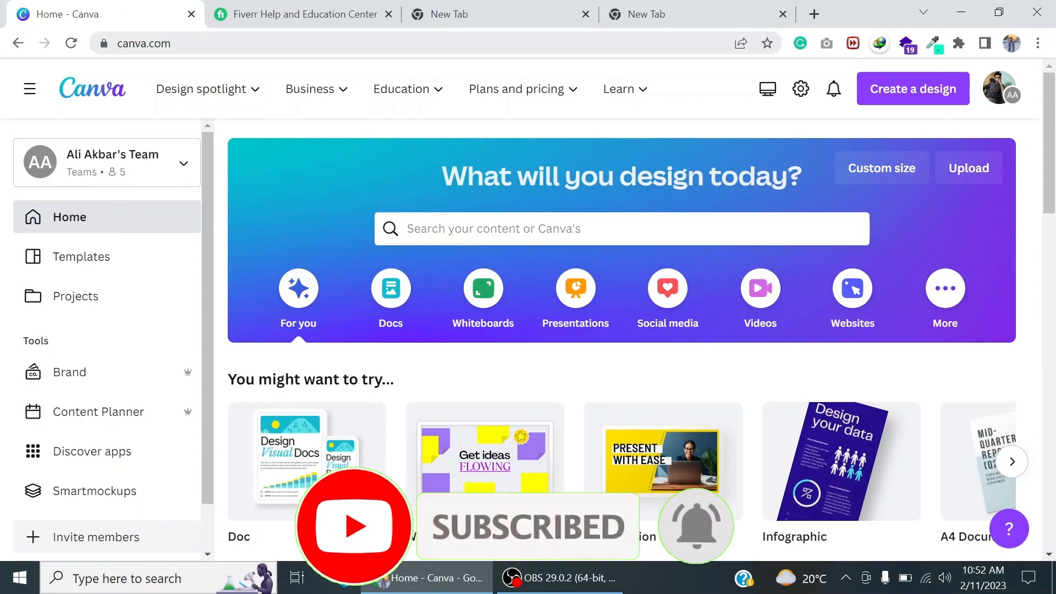
# Switch to Canva's home page and look over its address and the recent designs
pyautogui.click(264, 44)
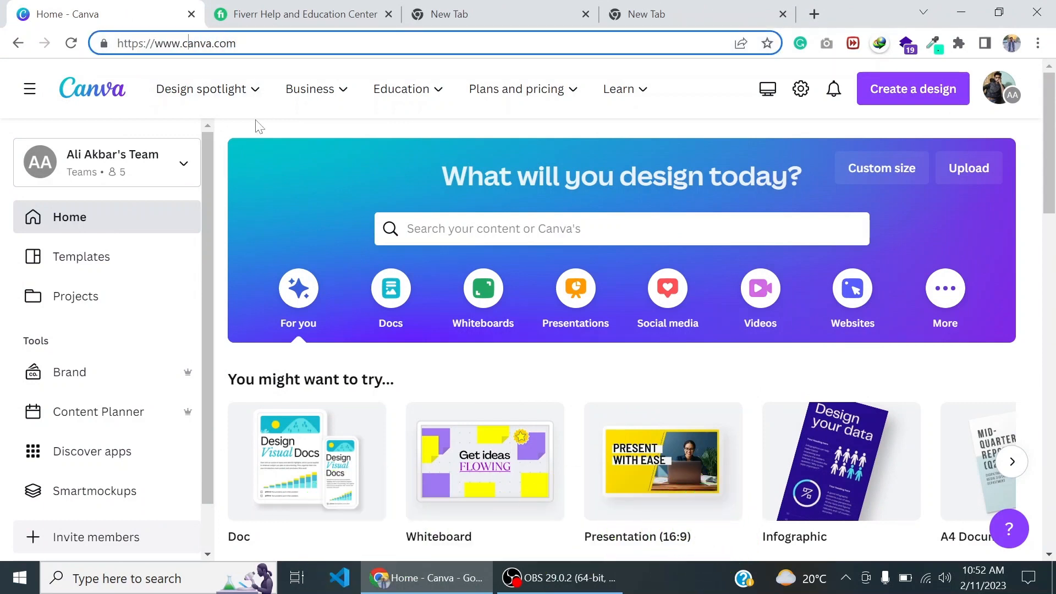
pyautogui.scroll(-5, 260, 132)
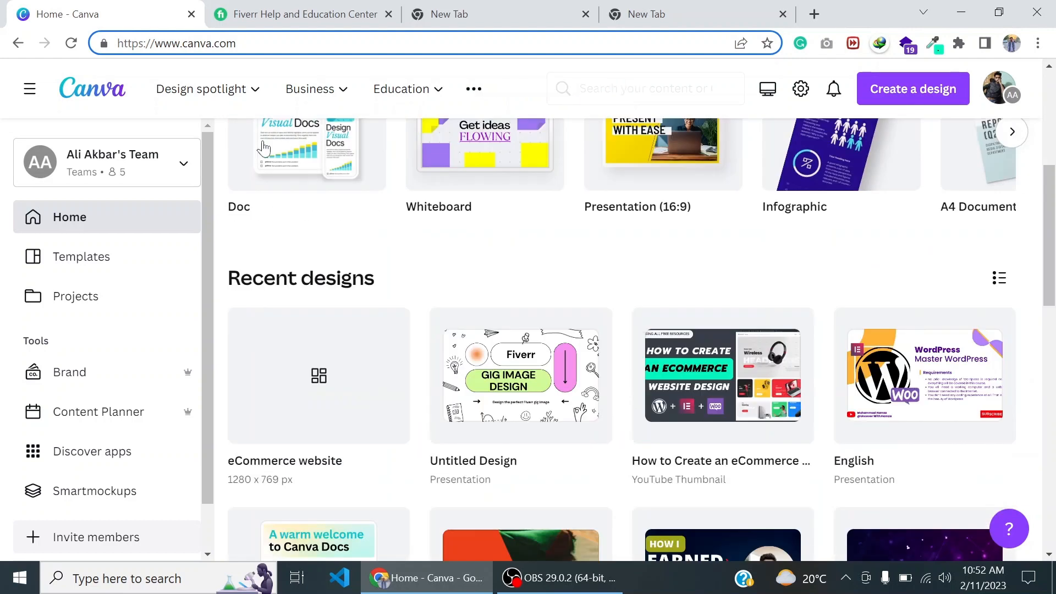
pyautogui.scroll(5, 261, 146)
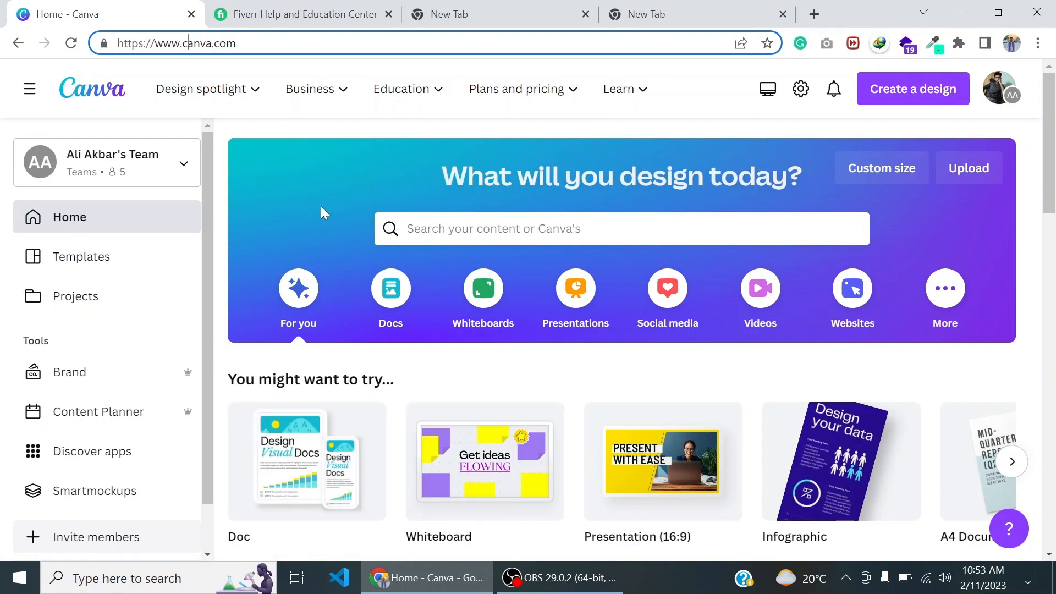
# Start a custom-size Canva design and set its width to 1280 px, copied from the recommended size in the Fiverr article
pyautogui.click(942, 88)
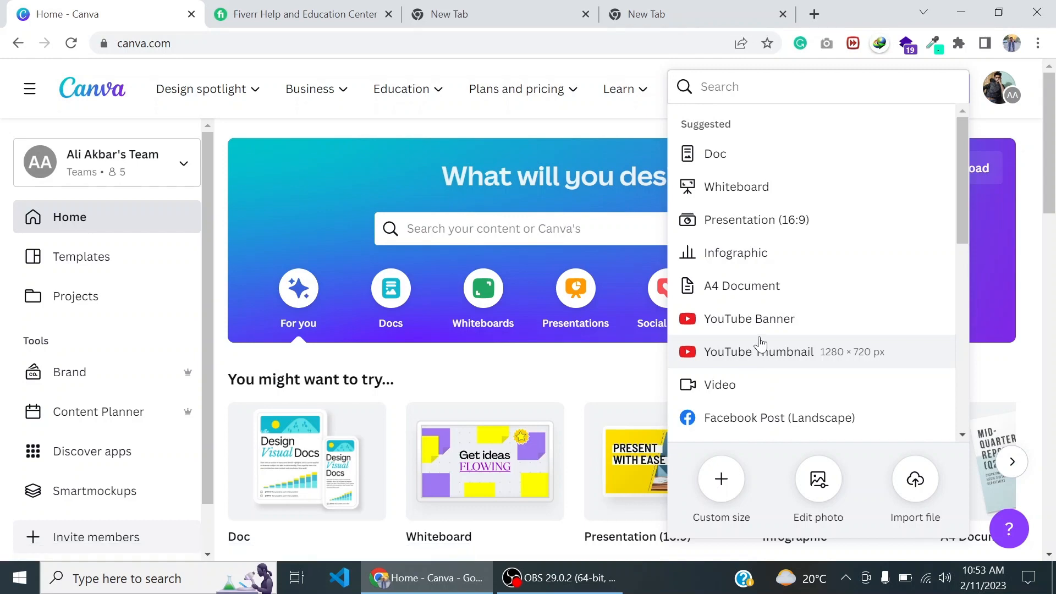
pyautogui.click(340, 7)
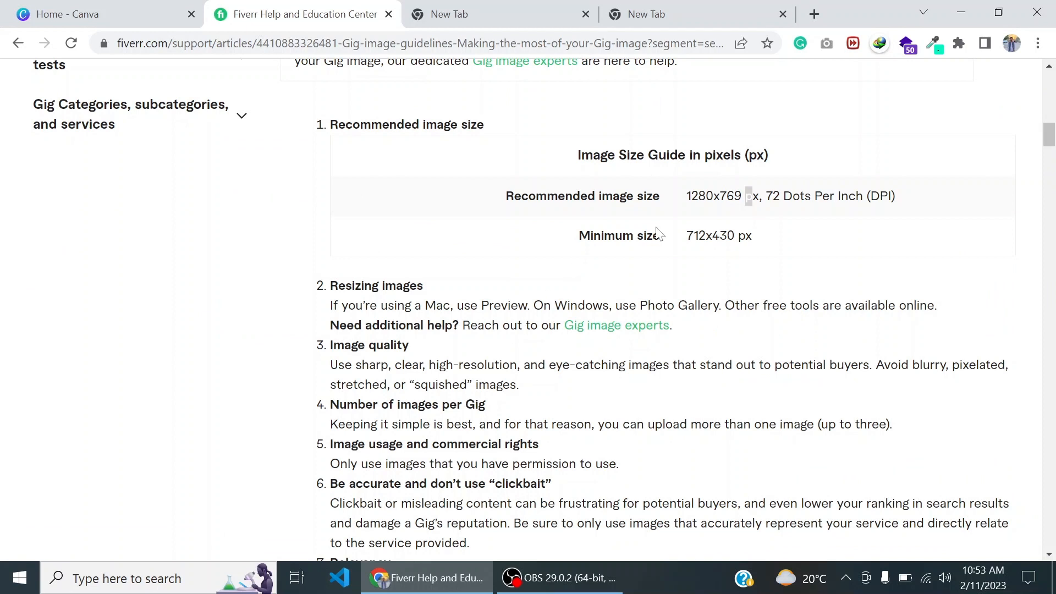
pyautogui.click(704, 194)
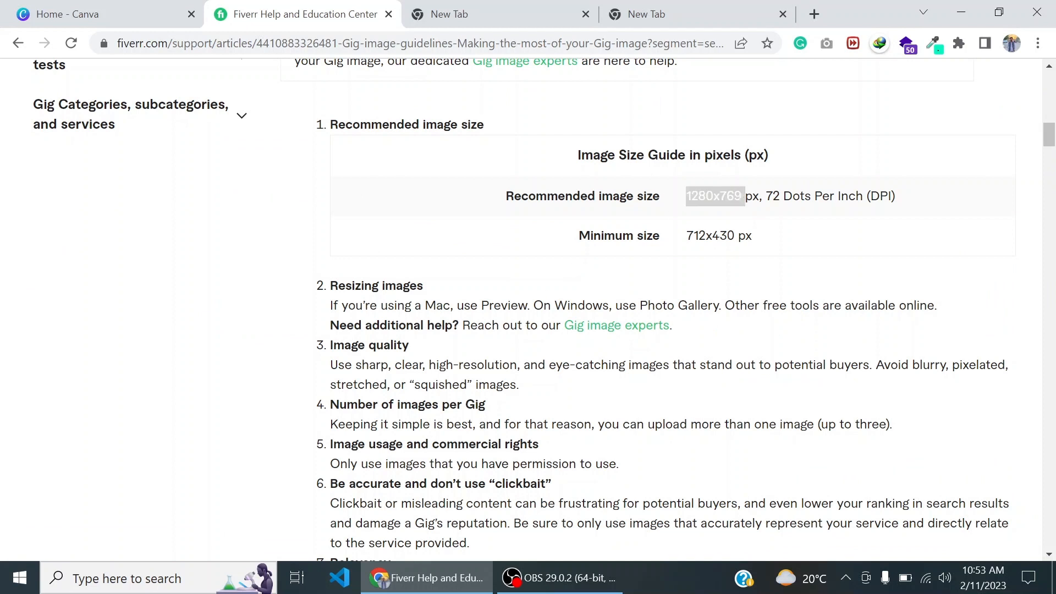
pyautogui.tripleClick(704, 196)
pyautogui.click(704, 196)
pyautogui.moveTo(686, 195); pyautogui.dragTo(713, 196)
pyautogui.hotkey('ctrl', 'c')
pyautogui.click(121, 7)
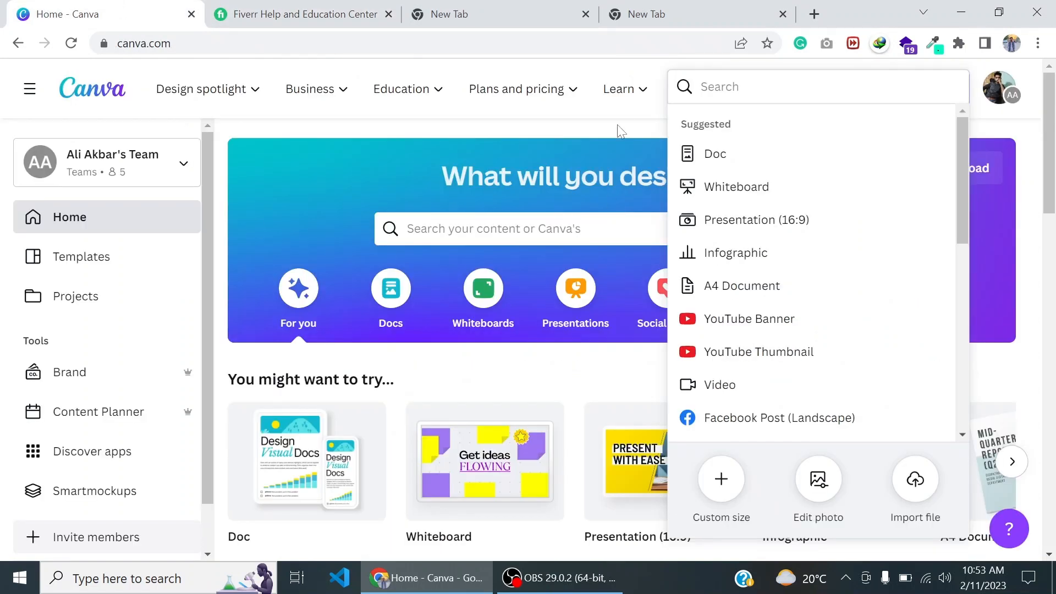
pyautogui.click(728, 483)
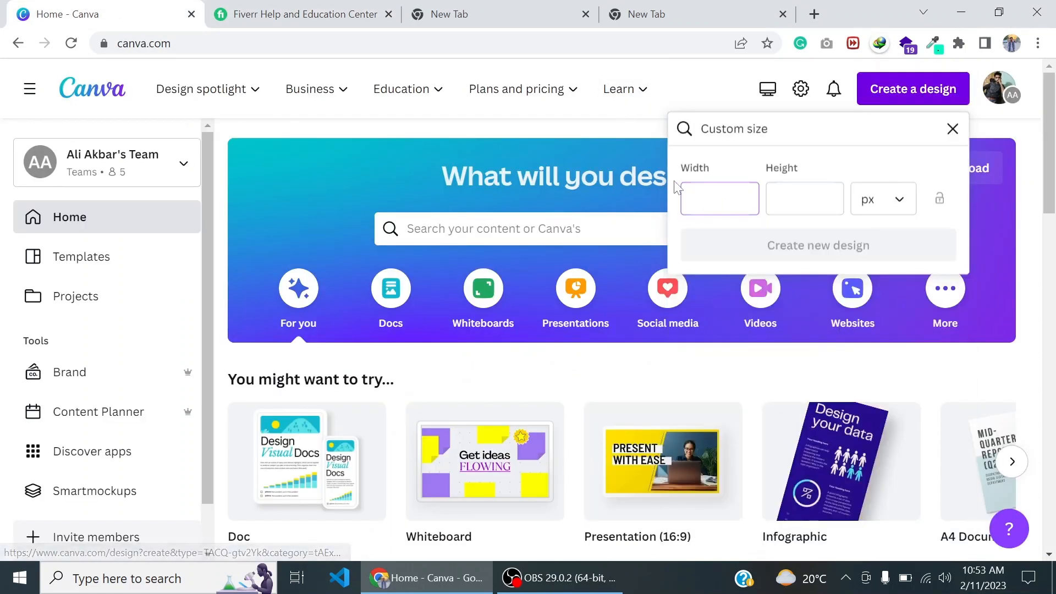
pyautogui.hotkey('ctrl', 'v')
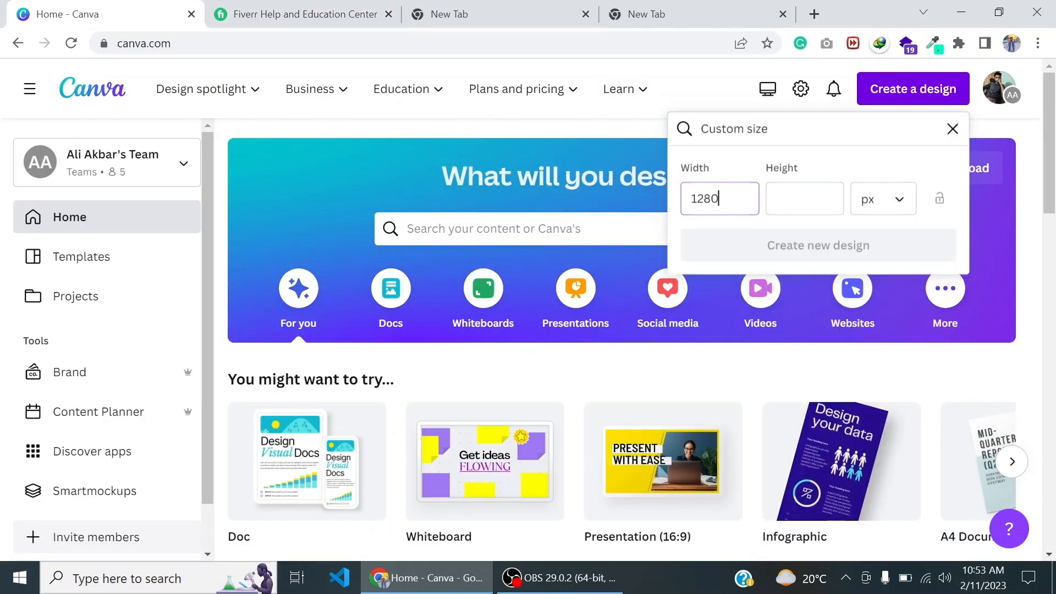
# Copy the recommended height from the Fiverr article, set the design's height to 769 px and create the new design
pyautogui.click(368, 7)
pyautogui.click(735, 196)
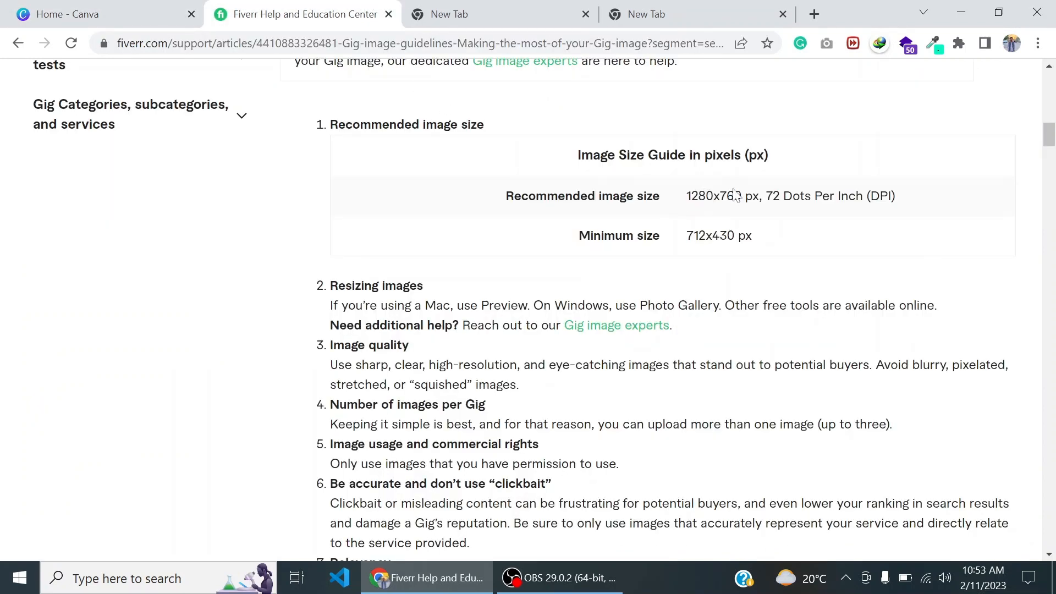
pyautogui.tripleClick(735, 196)
pyautogui.click(735, 196)
pyautogui.moveTo(719, 196); pyautogui.dragTo(741, 196)
pyautogui.hotkey('ctrl', 'c')
pyautogui.click(173, 5)
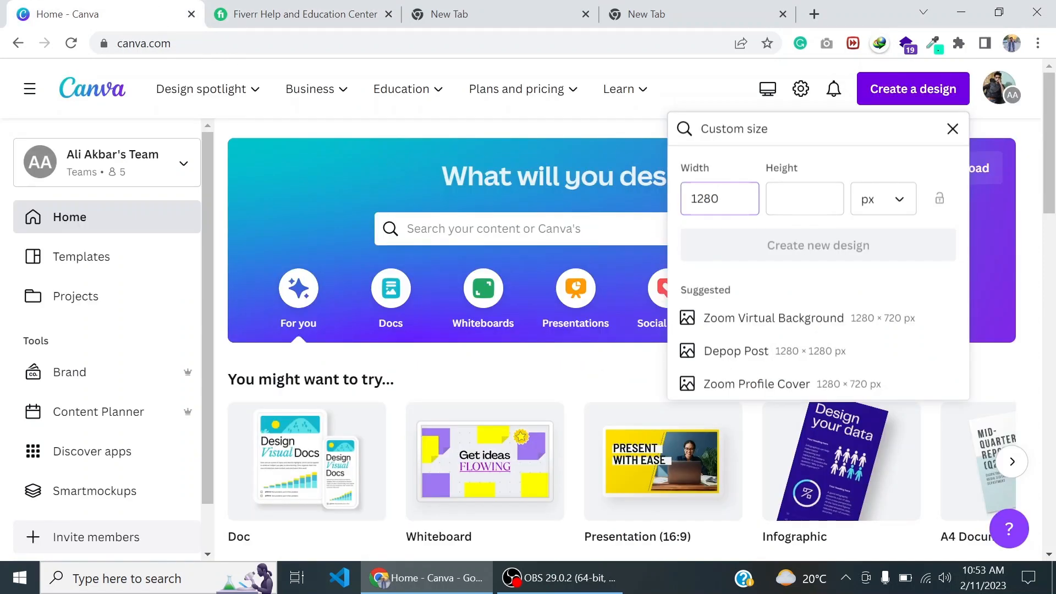
pyautogui.click(803, 198)
pyautogui.hotkey('ctrl', 'v')
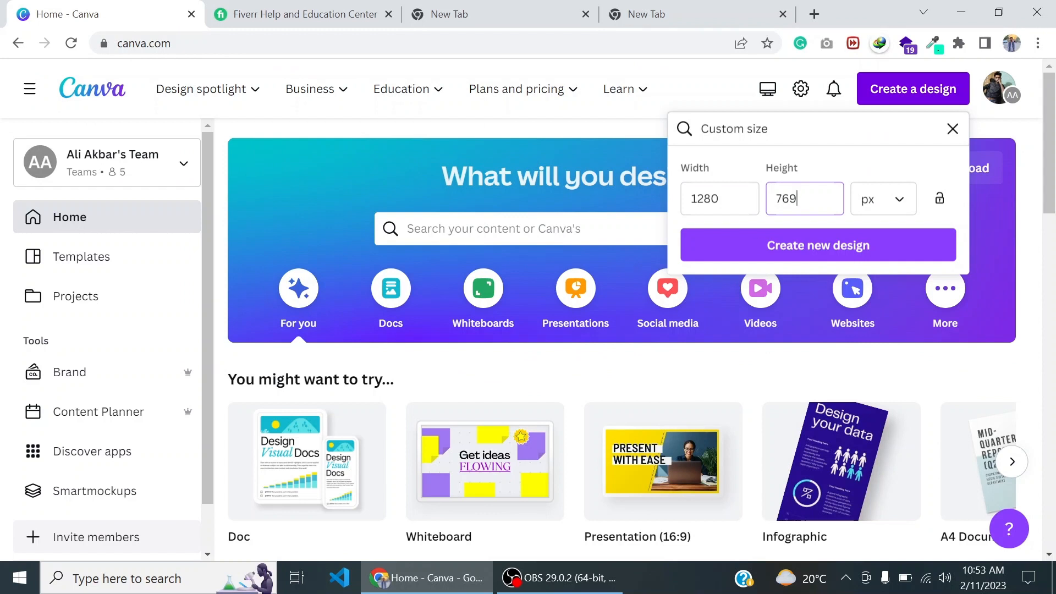
pyautogui.click(759, 257)
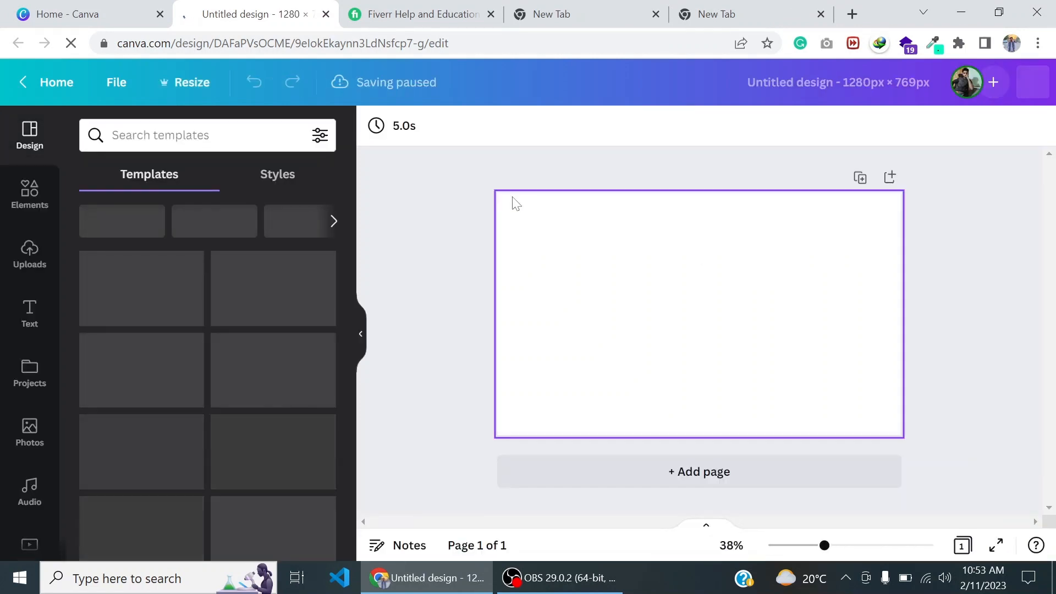
# Switch to a blank browser tab and put the colour code #383E48 in its address bar
pyautogui.click(39, 5)
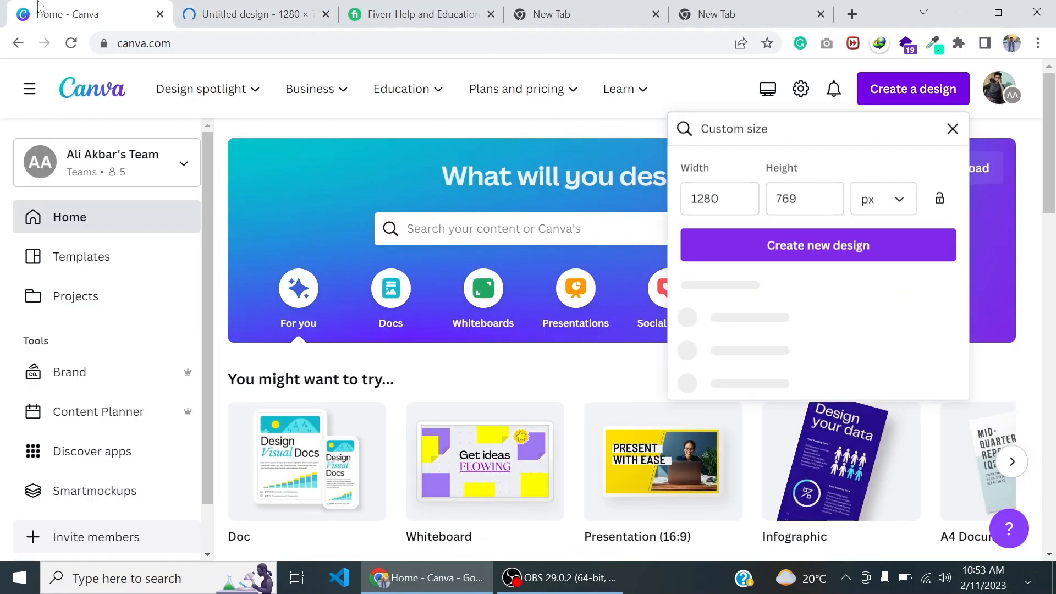
pyautogui.click(589, 6)
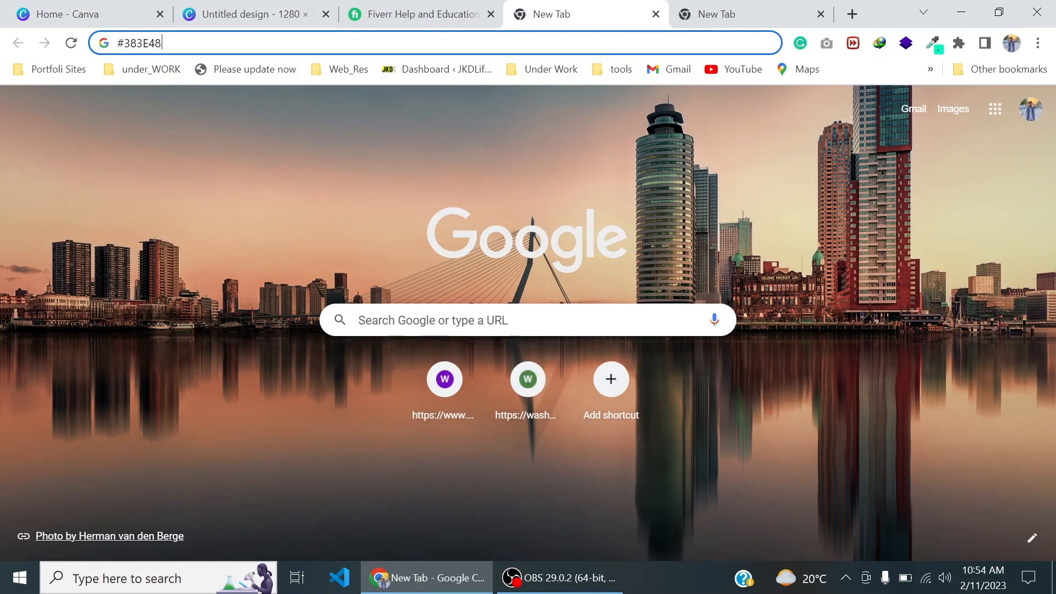
pyautogui.hotkey('ctrl', 'a')
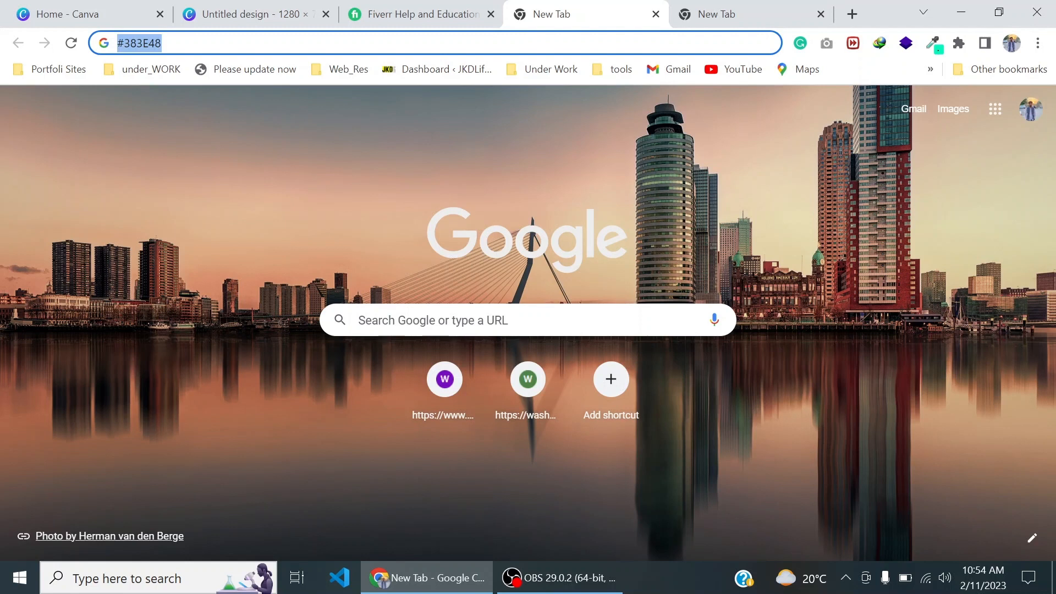
pyautogui.click(162, 43)
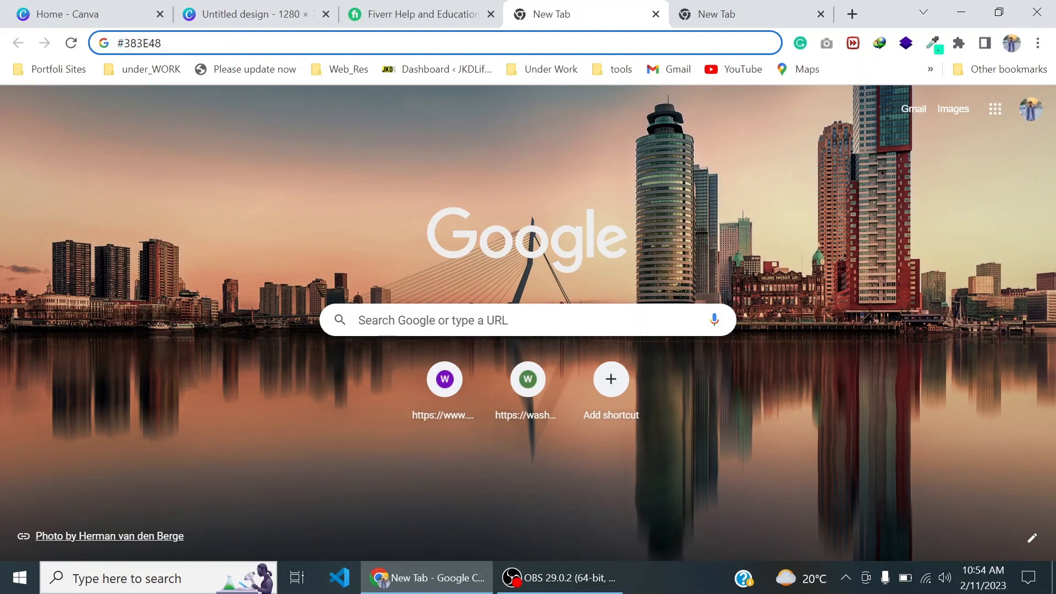
# Compare the two saved colour codes in the blank browser tabs and copy #383E48
pyautogui.click(768, 3)
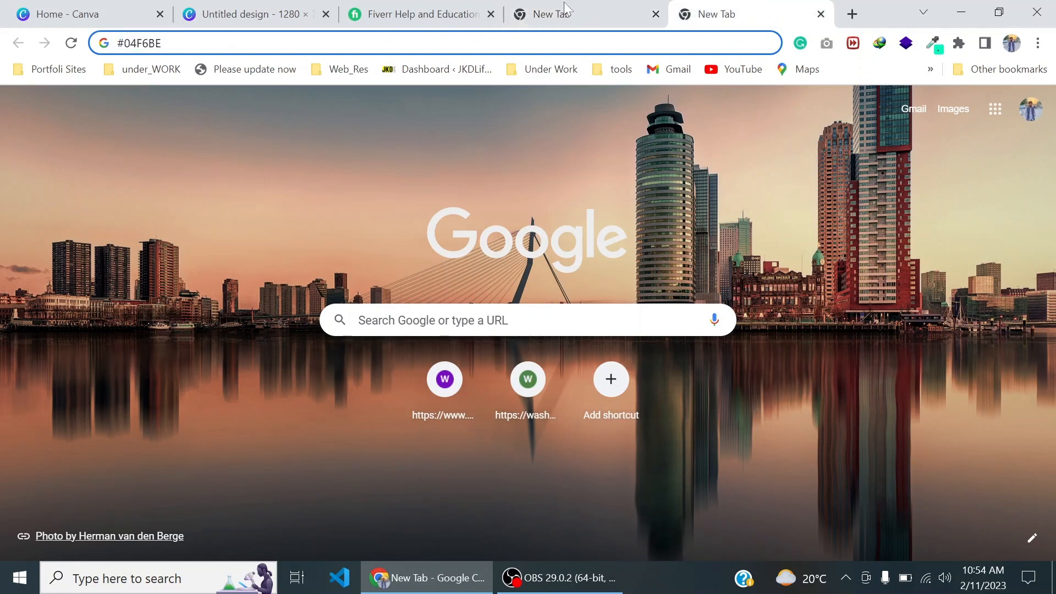
pyautogui.click(544, 3)
pyautogui.hotkey('ctrl', 'a')
pyautogui.hotkey('ctrl', 'c')
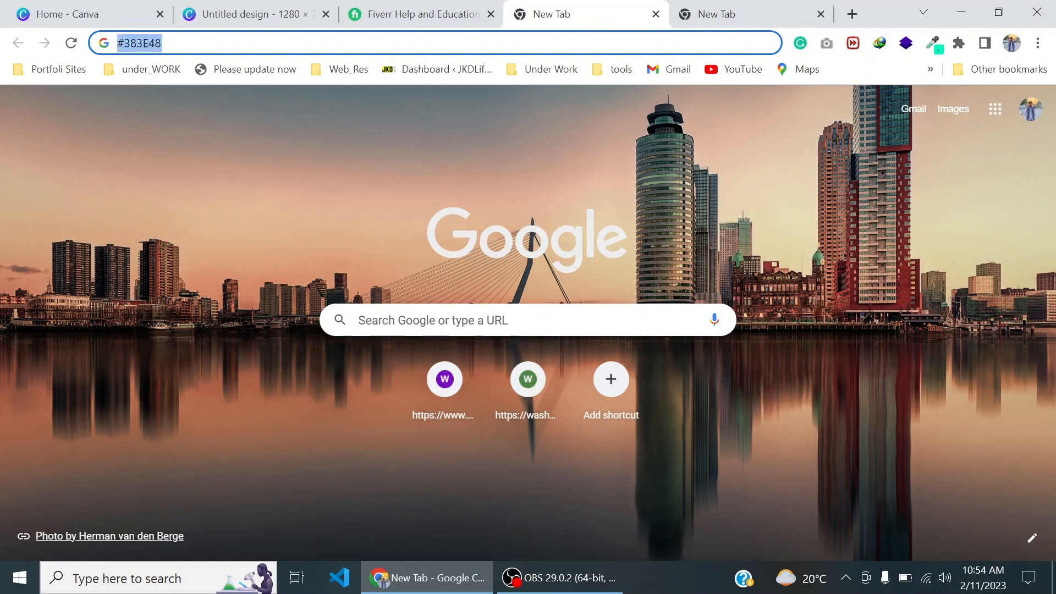
# Return to the untitled Canva design and set the blank page's background colour to the copied #383E48
pyautogui.click(265, 10)
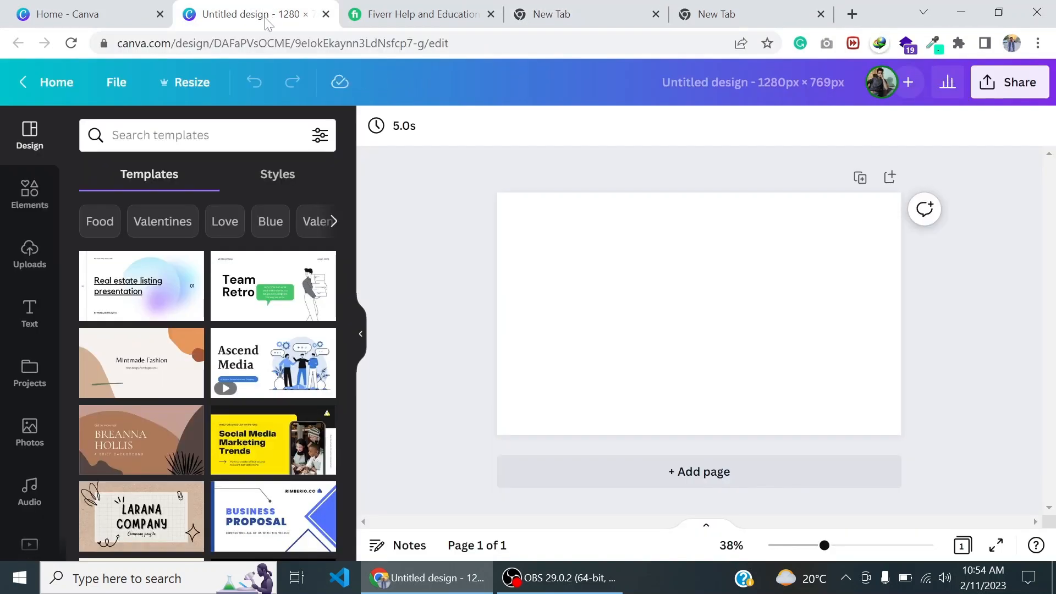
pyautogui.click(543, 228)
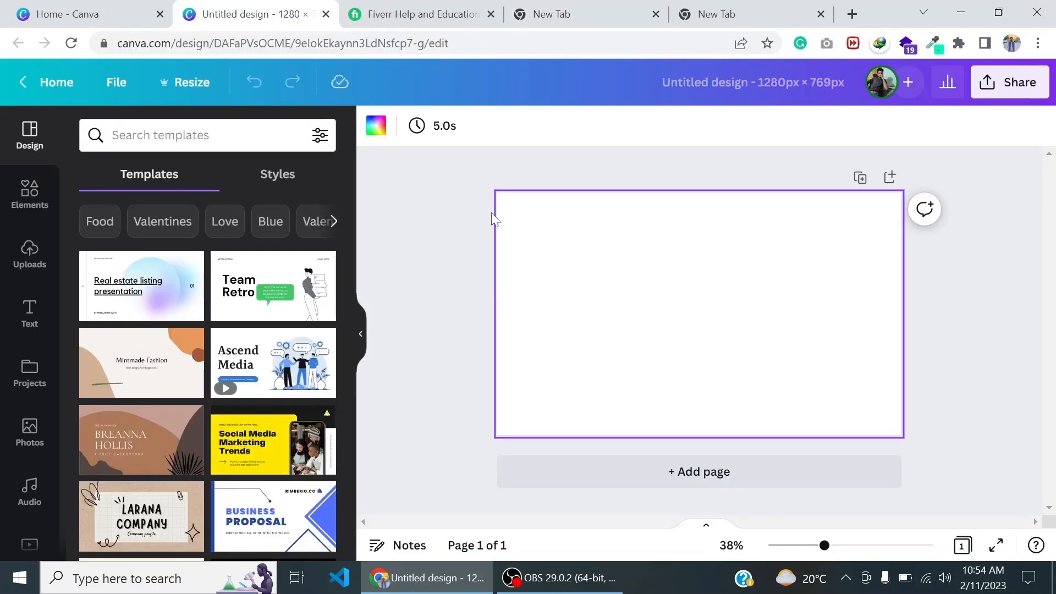
pyautogui.click(376, 144)
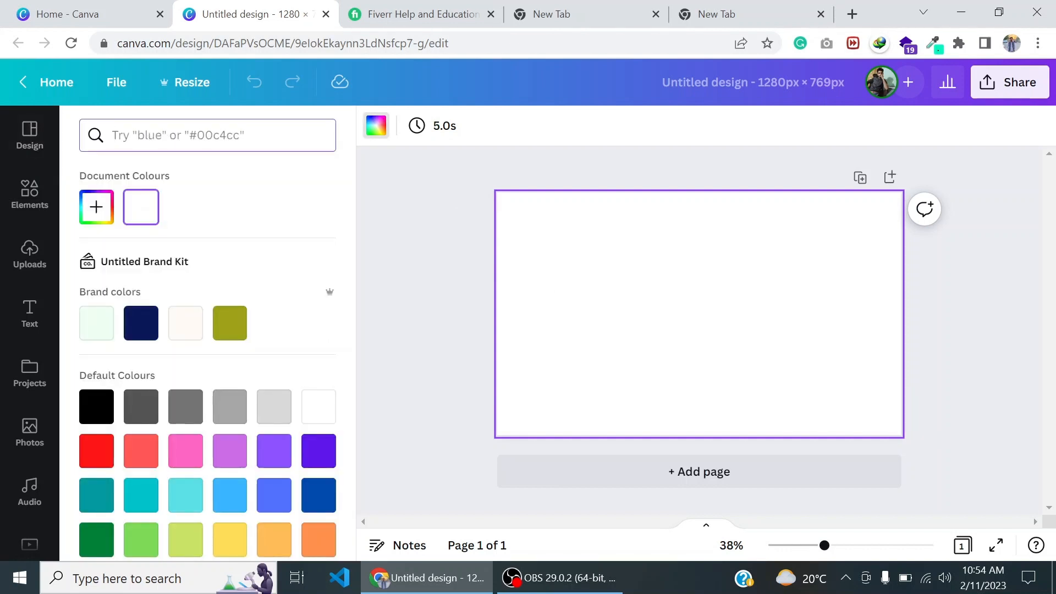
pyautogui.hotkey('ctrl', 'v')
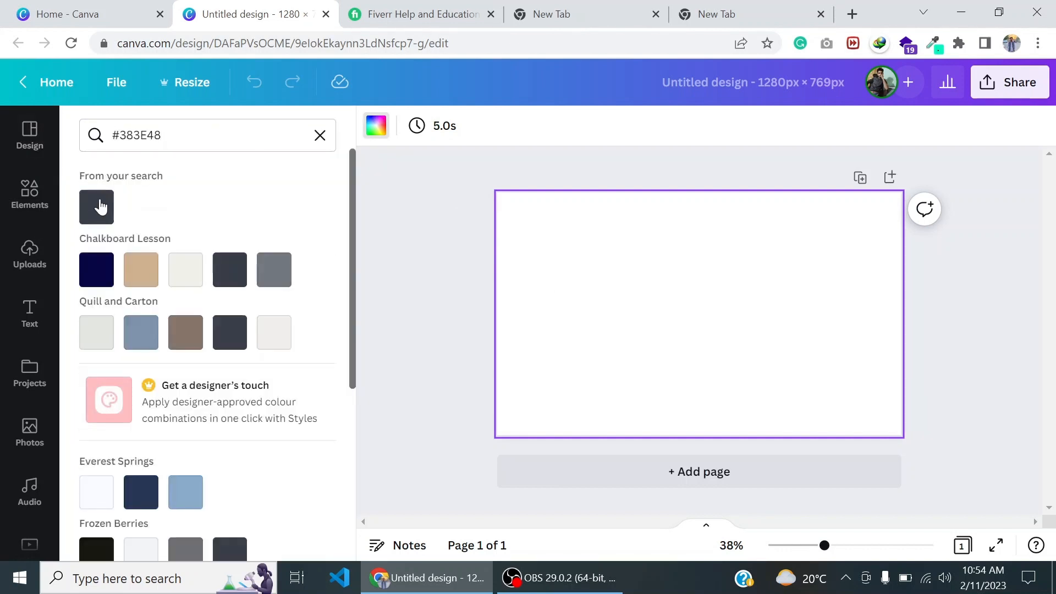
pyautogui.click(101, 205)
pyautogui.click(437, 187)
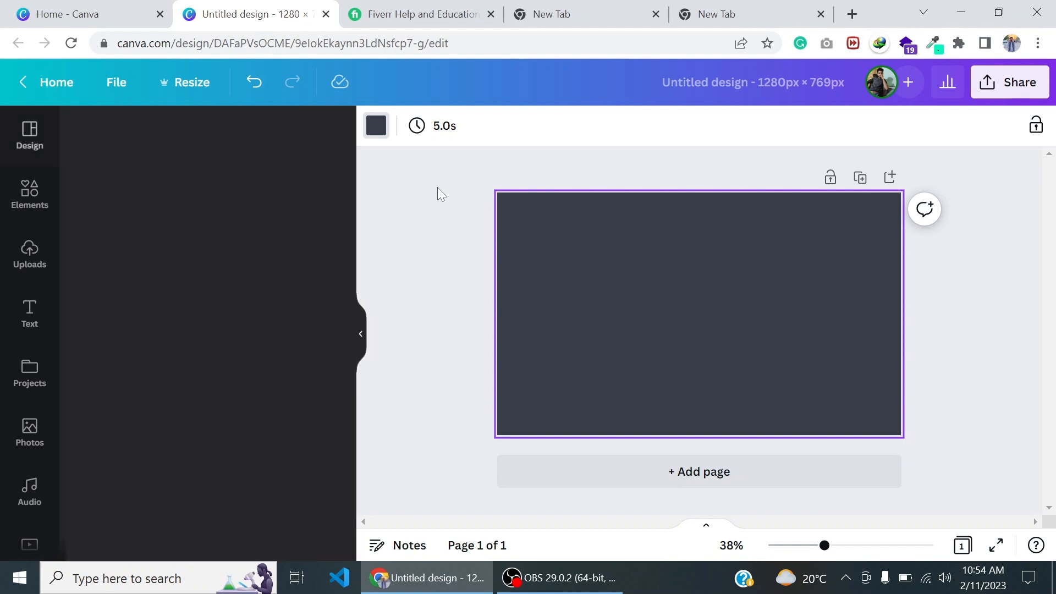
pyautogui.click(404, 212)
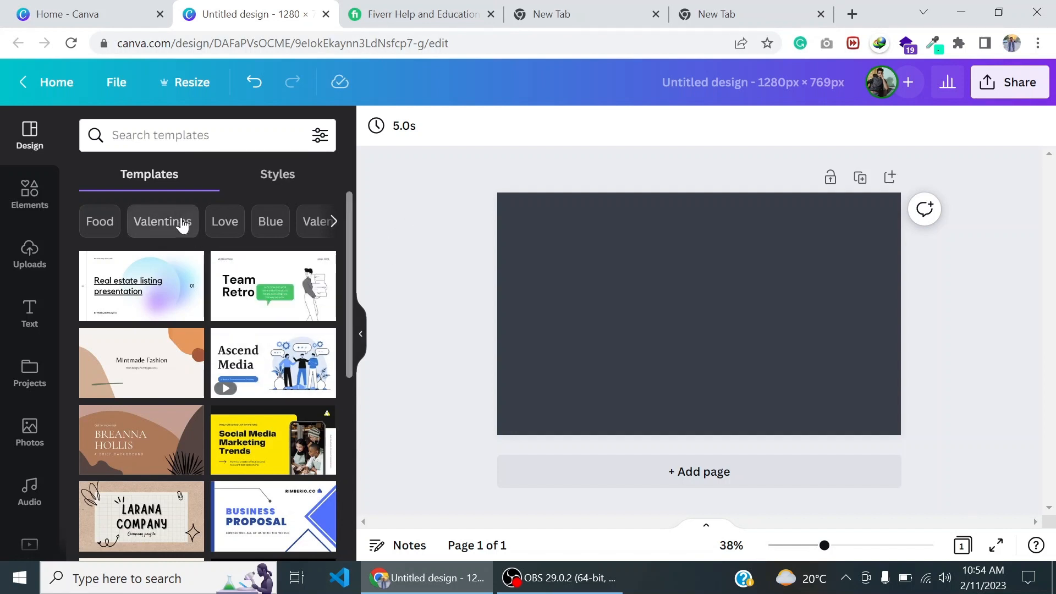
# Add a second page and apply the yellow "How do I find a business idea?" template to it
pyautogui.scroll(-3, 199, 325)
pyautogui.scroll(-2, 199, 326)
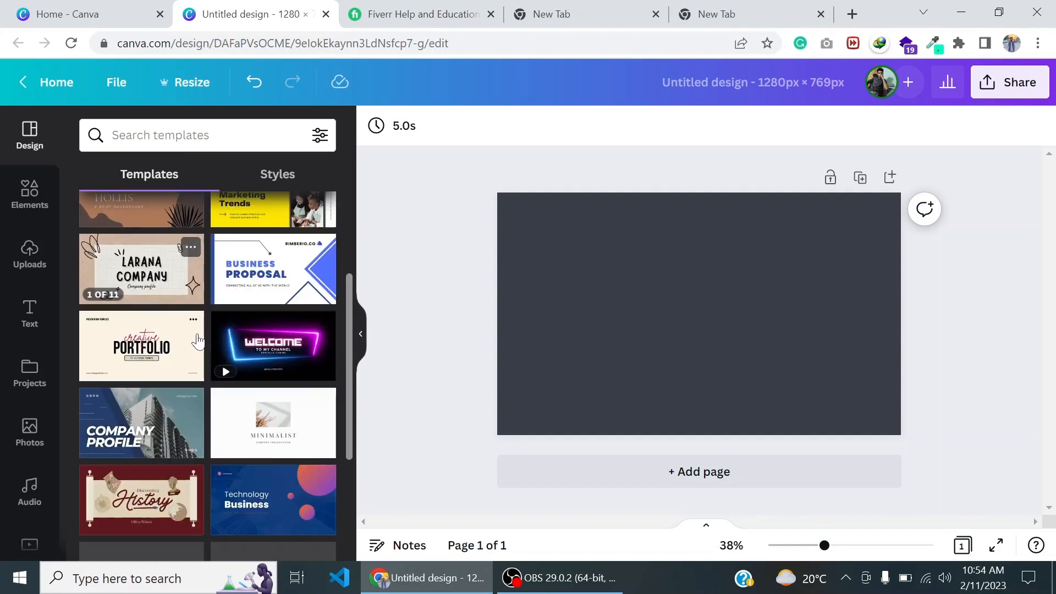
pyautogui.click(610, 482)
pyautogui.scroll(-4, 213, 370)
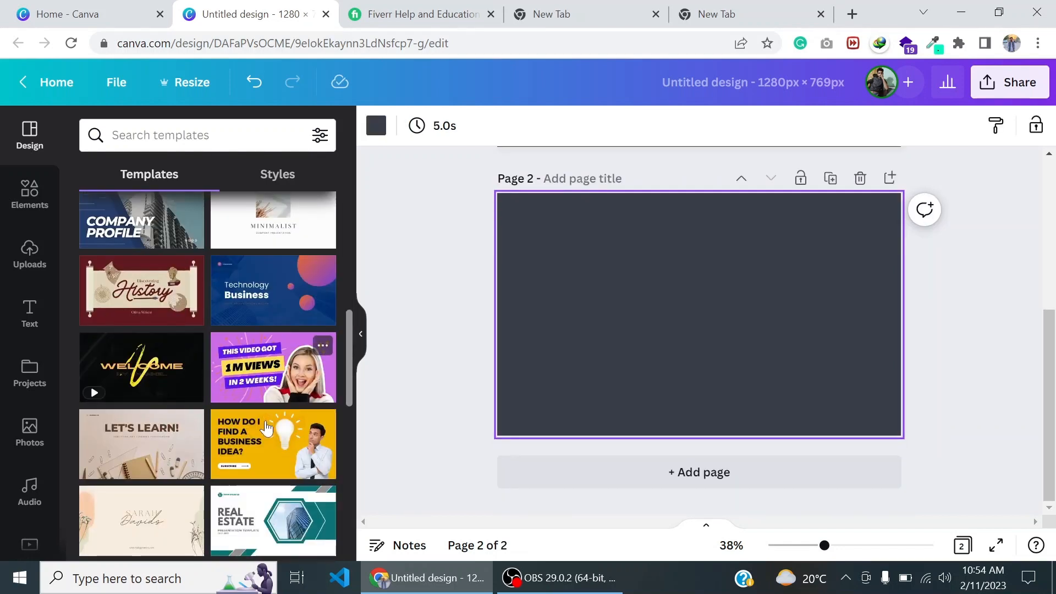
pyautogui.click(269, 440)
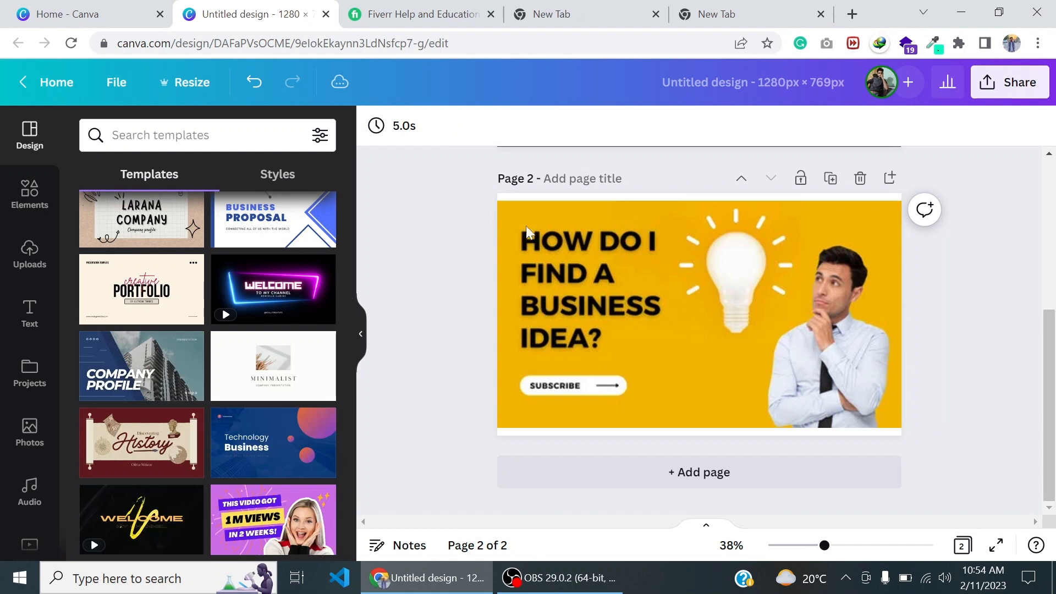
pyautogui.click(580, 220)
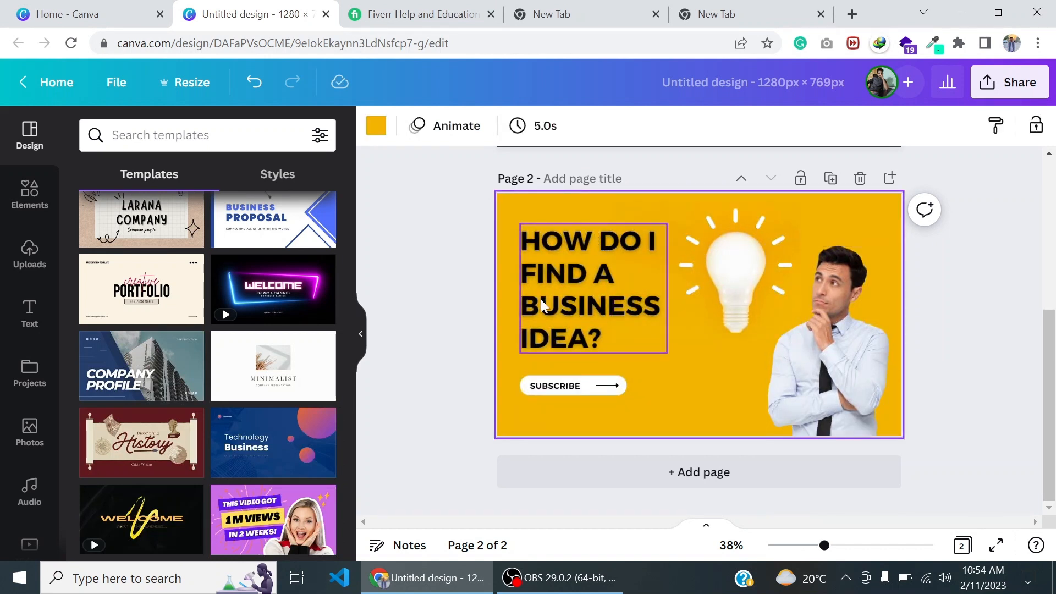
# Add a third page and look through further templates for it
pyautogui.click(588, 472)
pyautogui.scroll(-10, 245, 384)
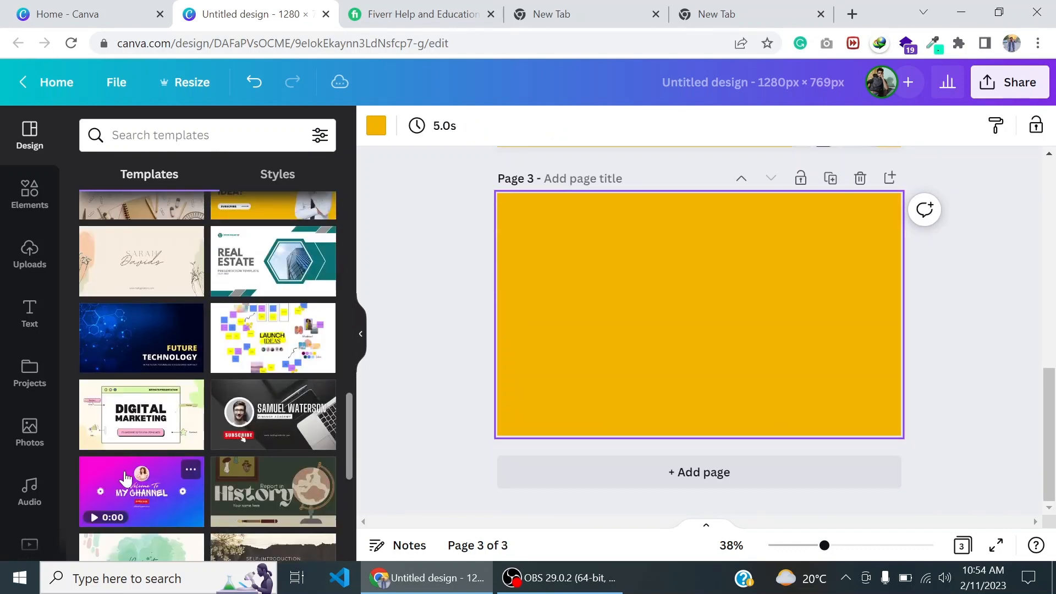
pyautogui.scroll(-5, 159, 387)
pyautogui.scroll(-2, 184, 432)
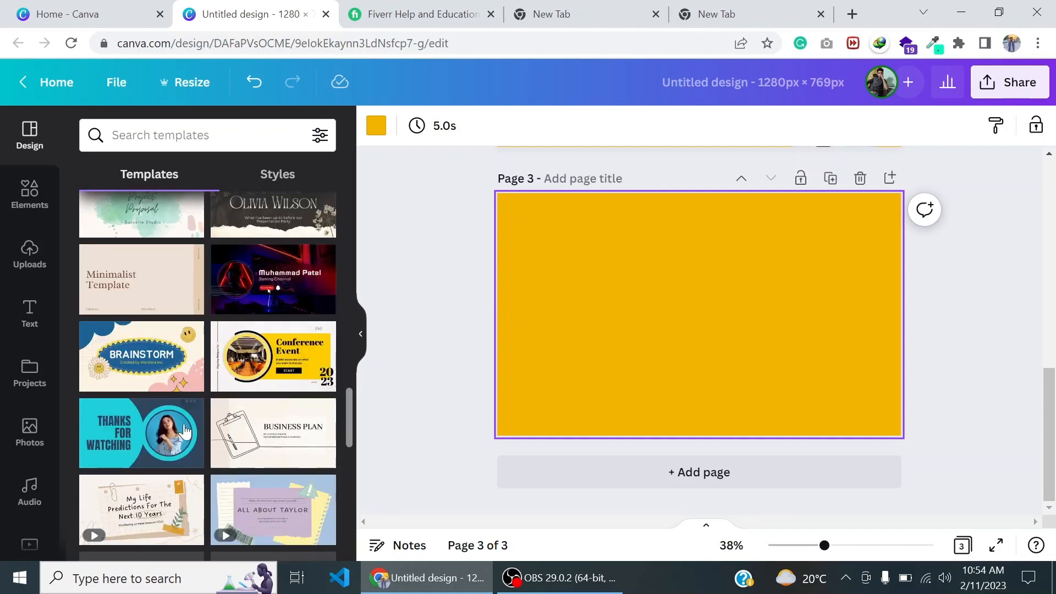
pyautogui.scroll(-5, 186, 445)
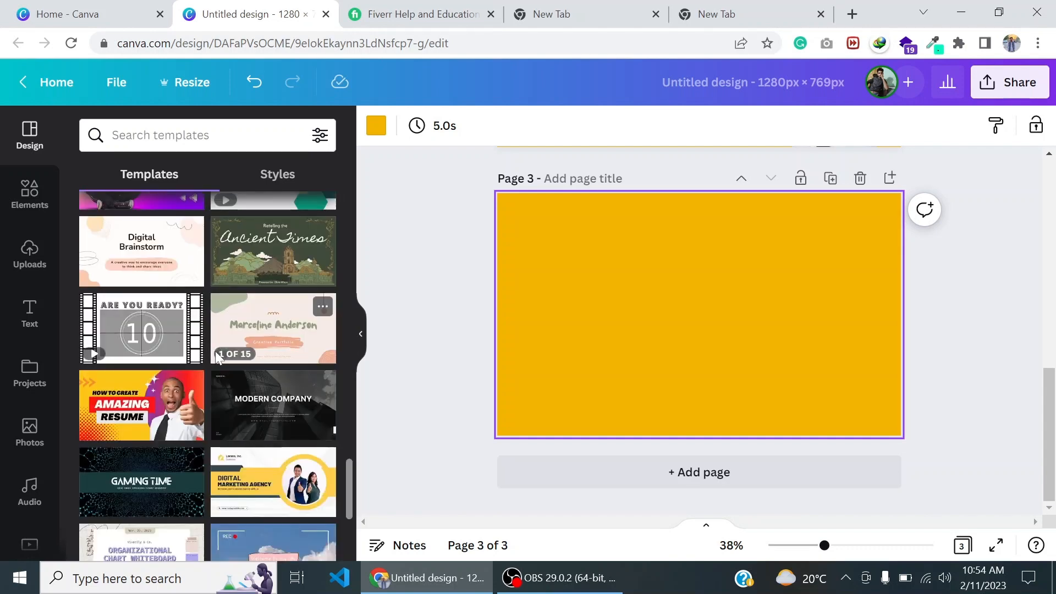
# Delete the third and second pages and select the remaining dark page
pyautogui.click(859, 179)
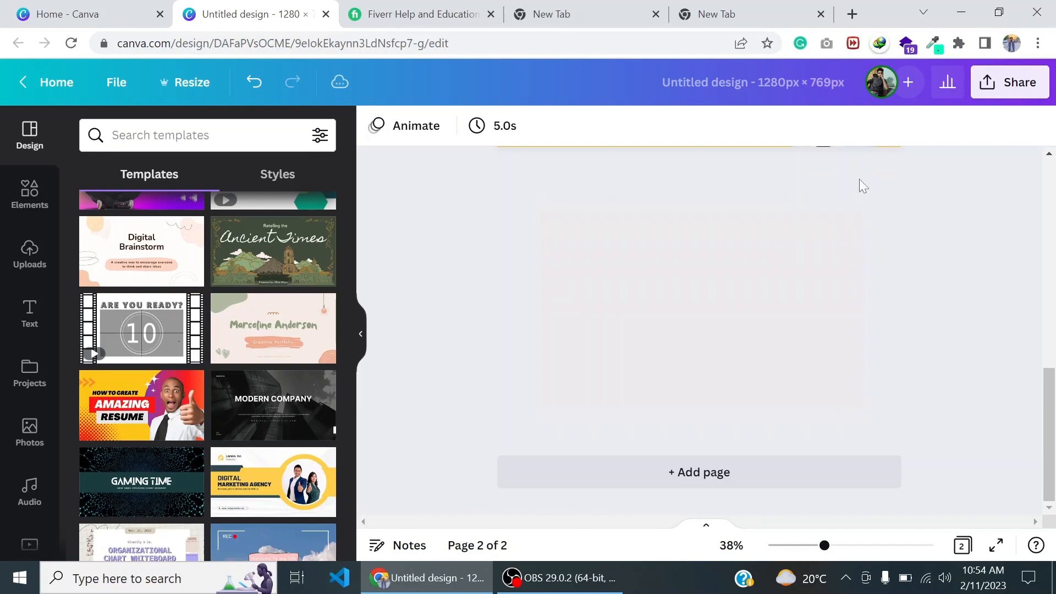
pyautogui.click(858, 177)
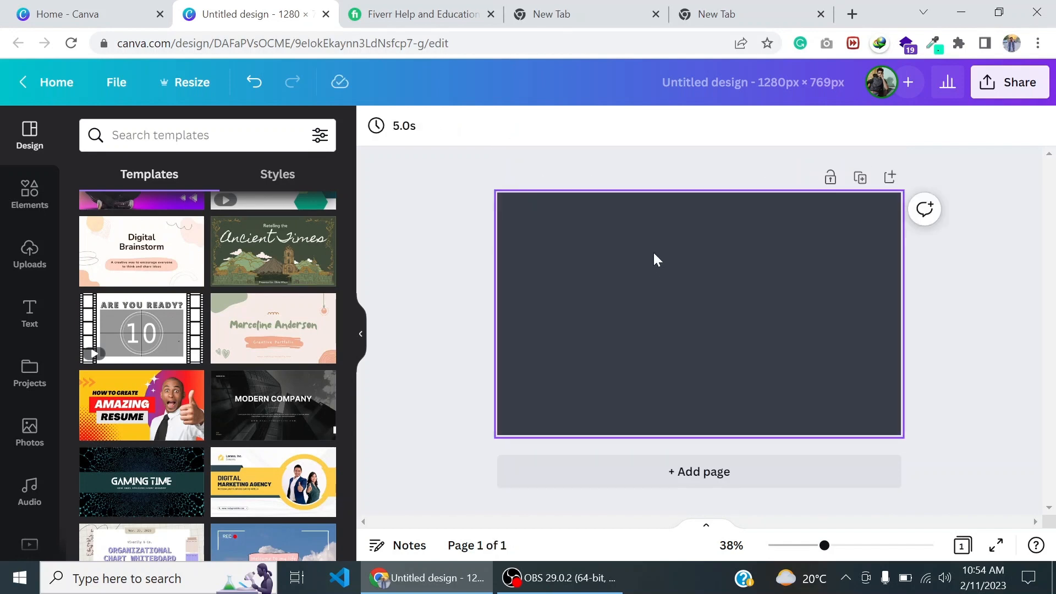
pyautogui.click(607, 253)
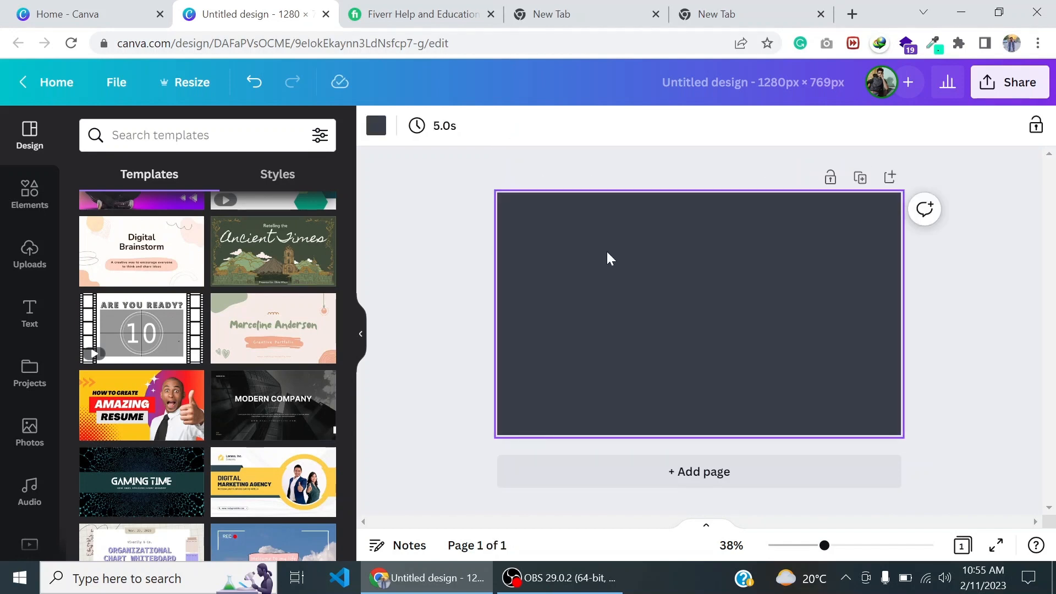
# Add the uploaded tall online-shop screenshot to the page and enlarge it beyond the page's height
pyautogui.click(43, 249)
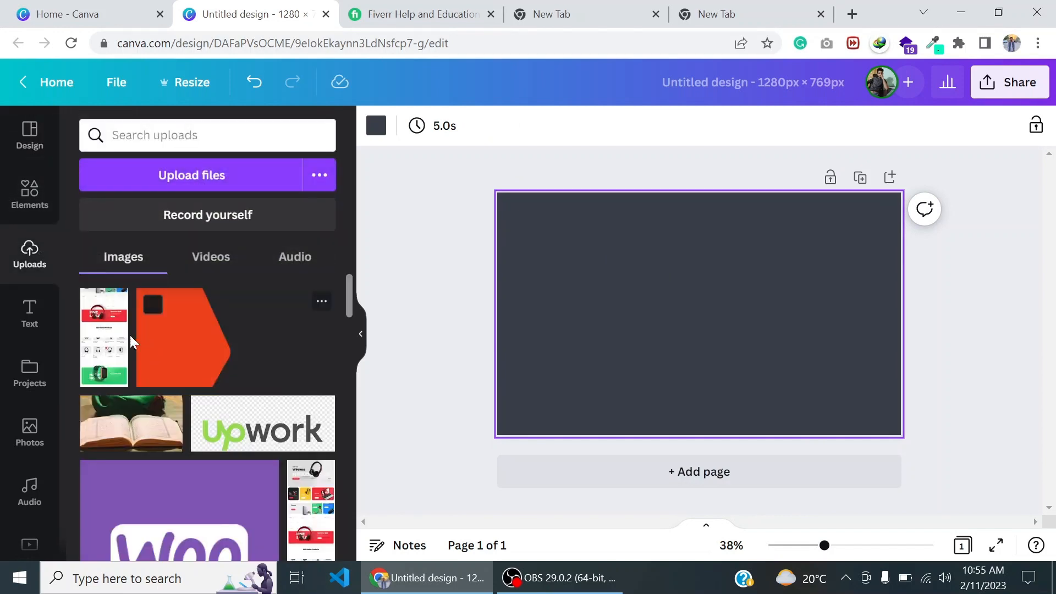
pyautogui.click(96, 351)
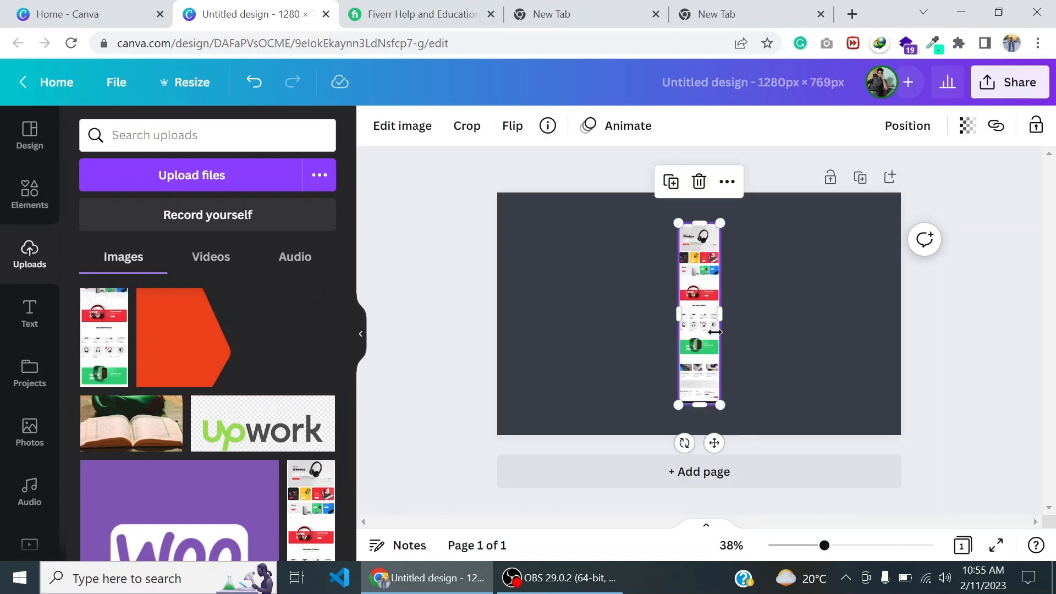
pyautogui.moveTo(720, 405); pyautogui.dragTo(1052, 506)
pyautogui.moveTo(758, 388); pyautogui.dragTo(772, 366)
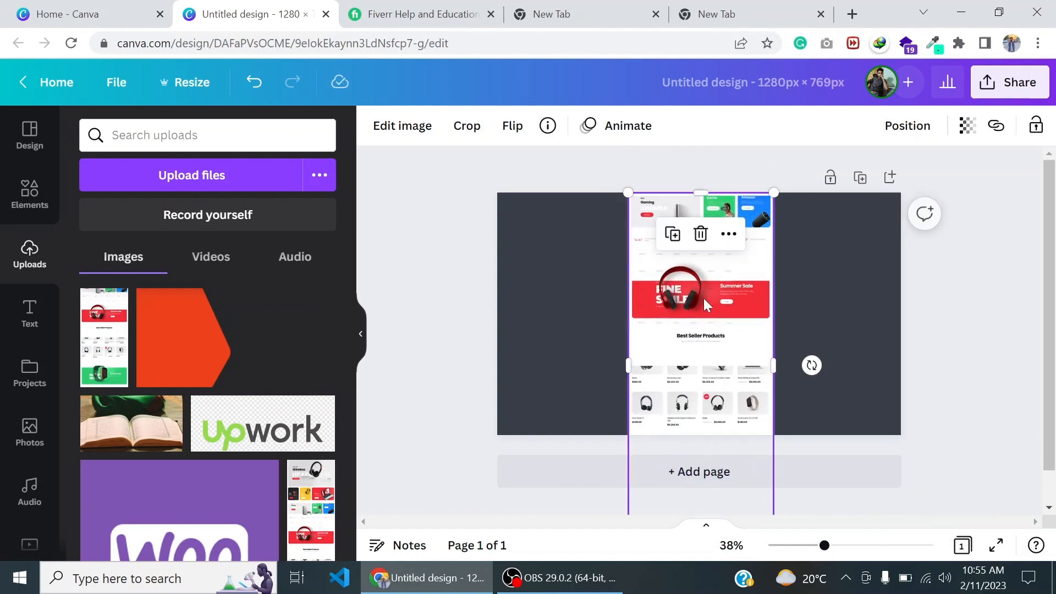
# Move the shop screenshot flush against the page's upper right corner, with the website's header at its upper end
pyautogui.moveTo(720, 299); pyautogui.dragTo(842, 374)
pyautogui.doubleClick(824, 400)
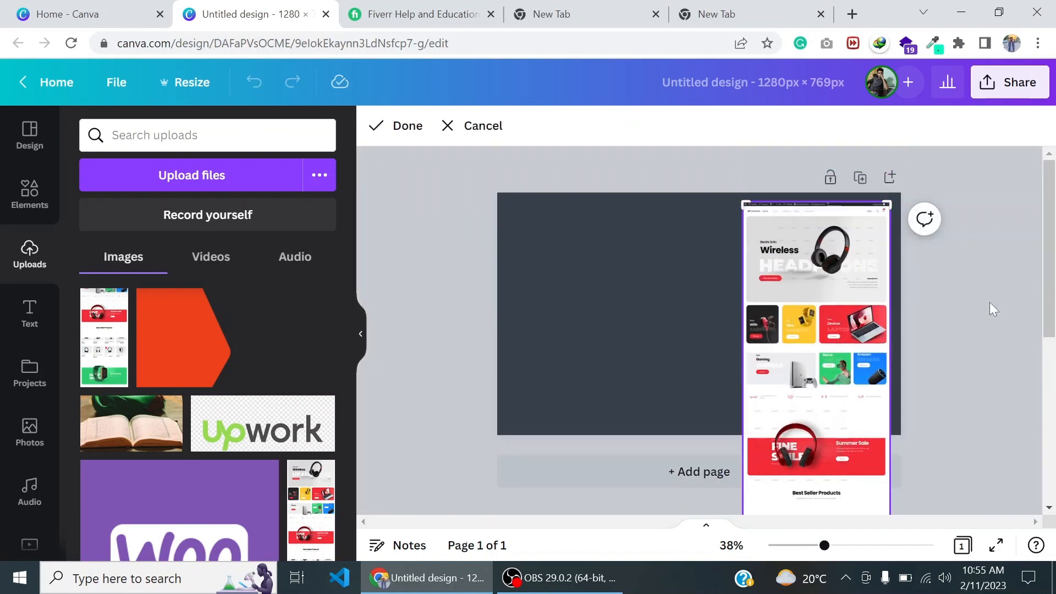
pyautogui.click(989, 303)
pyautogui.moveTo(854, 320)
pyautogui.mouseDown()
pyautogui.moveTo(855, 308)
pyautogui.moveTo(867, 308)
pyautogui.mouseUp()
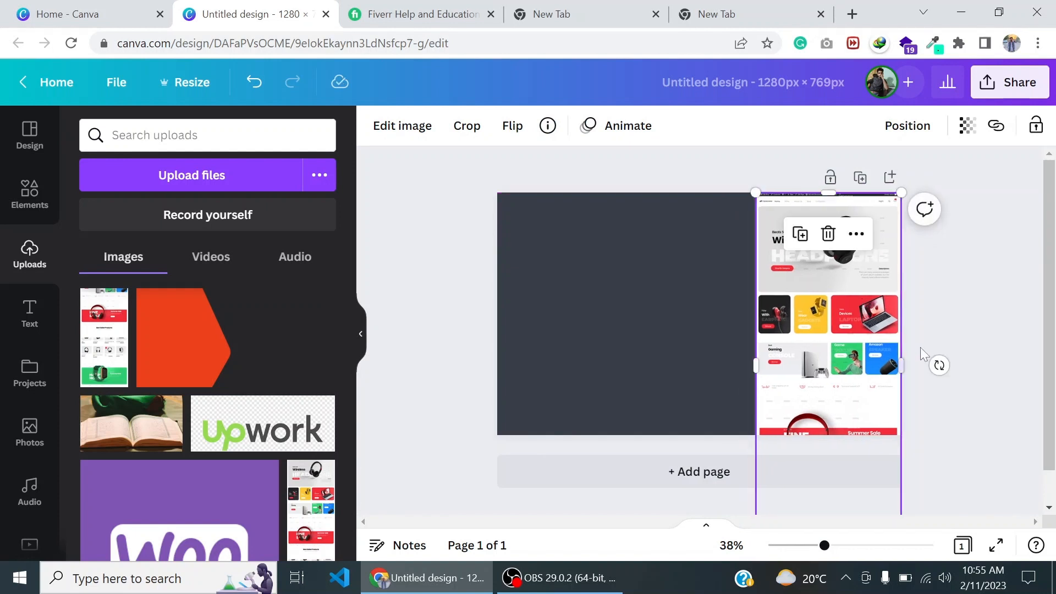
# Widen the shop screenshot slightly towards the page centre and reposition it within its frame to show the website's header
pyautogui.click(932, 309)
pyautogui.click(796, 359)
pyautogui.moveTo(740, 373); pyautogui.dragTo(742, 366)
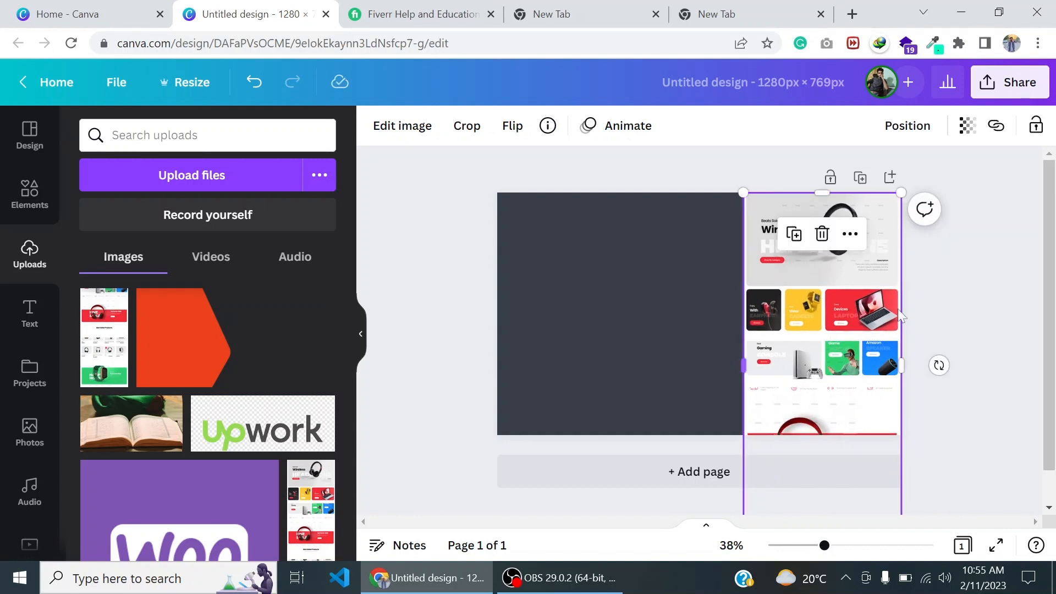
pyautogui.doubleClick(876, 289)
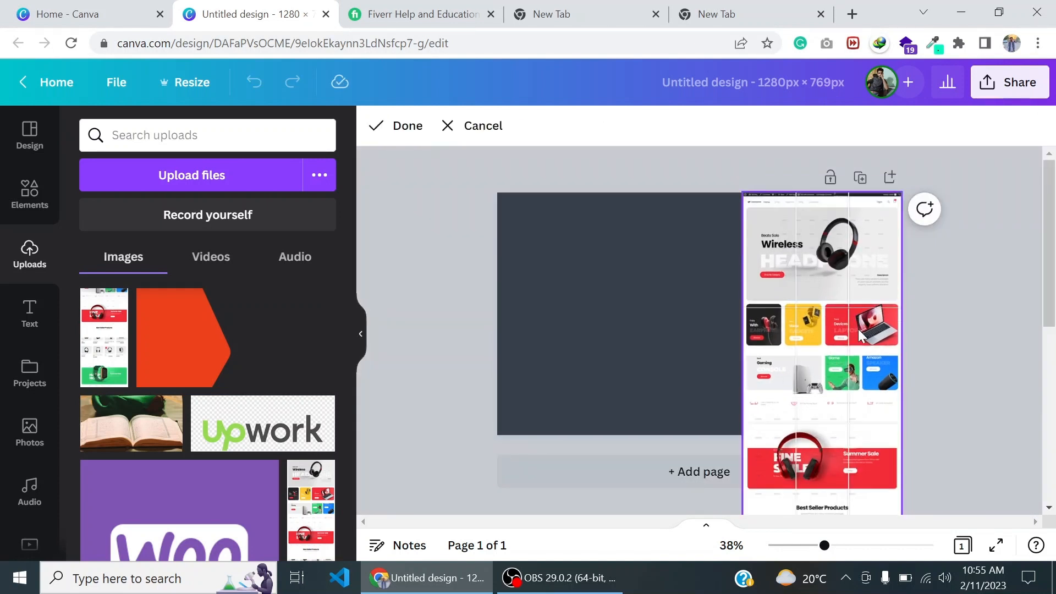
pyautogui.click(944, 305)
pyautogui.click(949, 319)
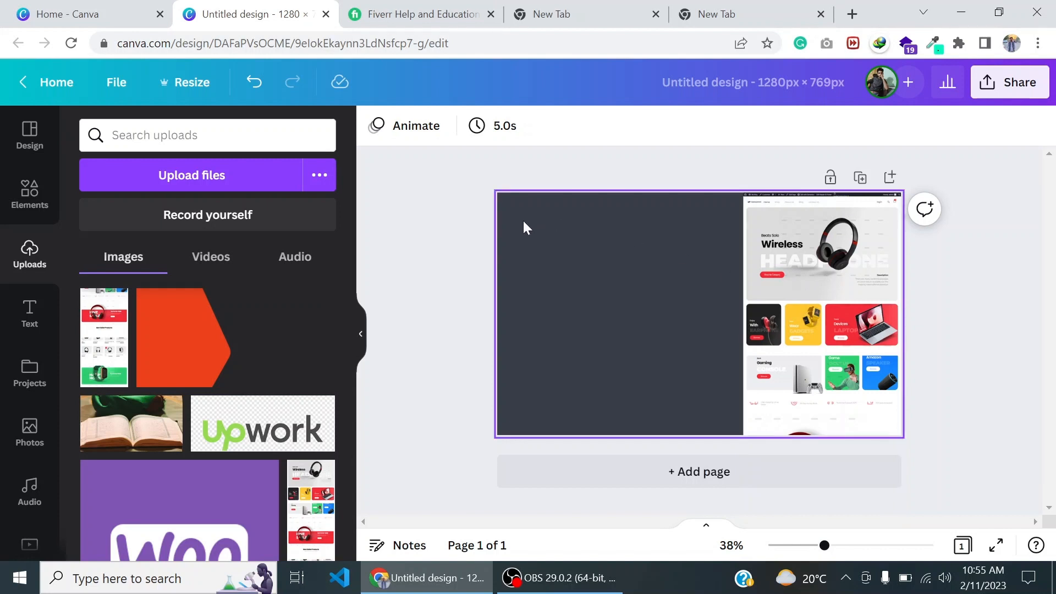
pyautogui.click(820, 250)
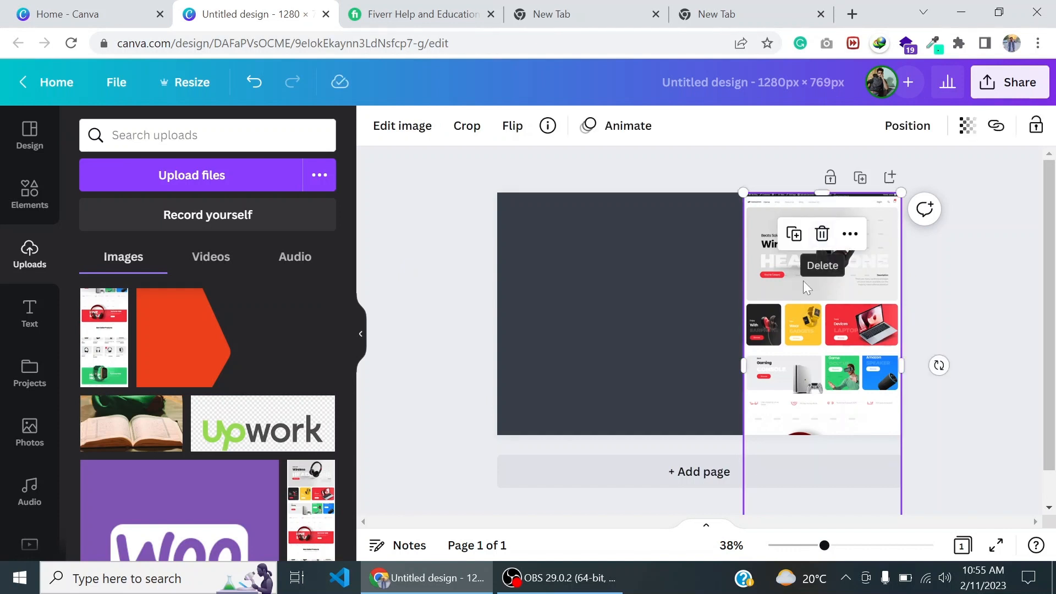
pyautogui.click(389, 299)
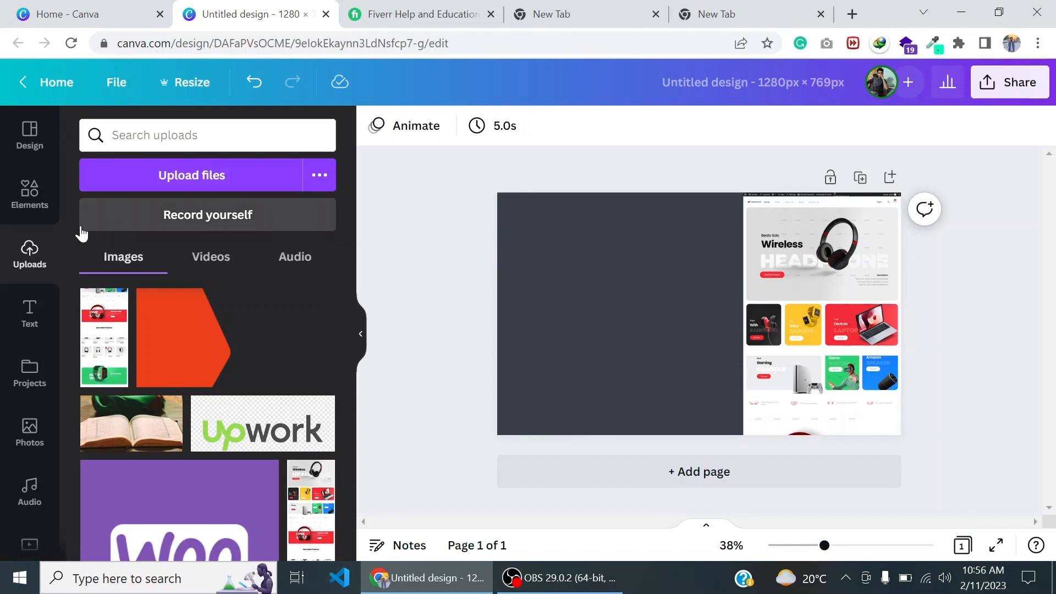
# Search the elements for "shapes" and show the full Lines & Shapes collection
pyautogui.click(28, 192)
pyautogui.click(208, 136)
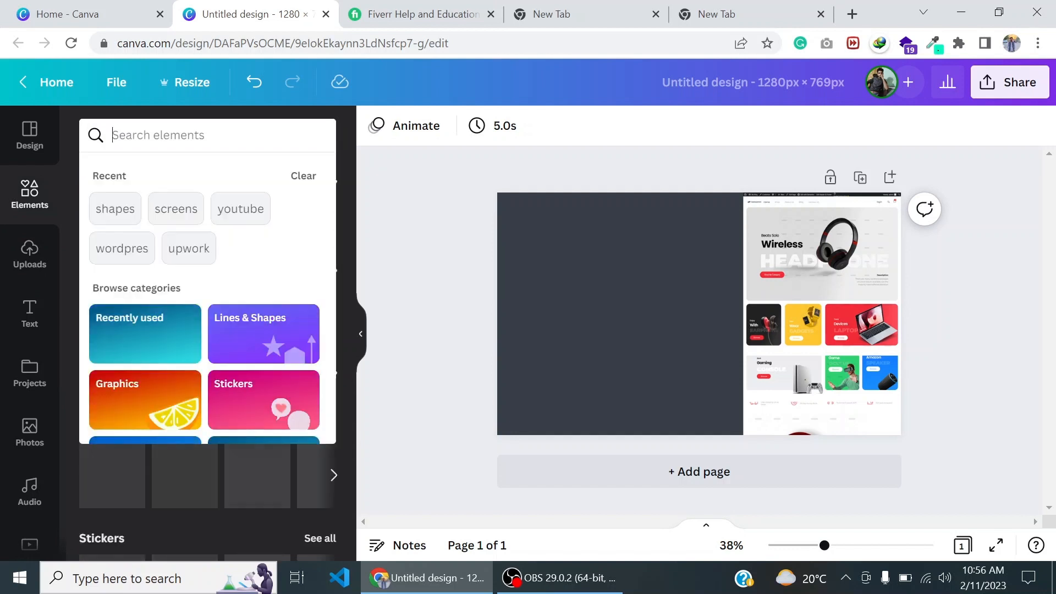
pyautogui.write('shape')
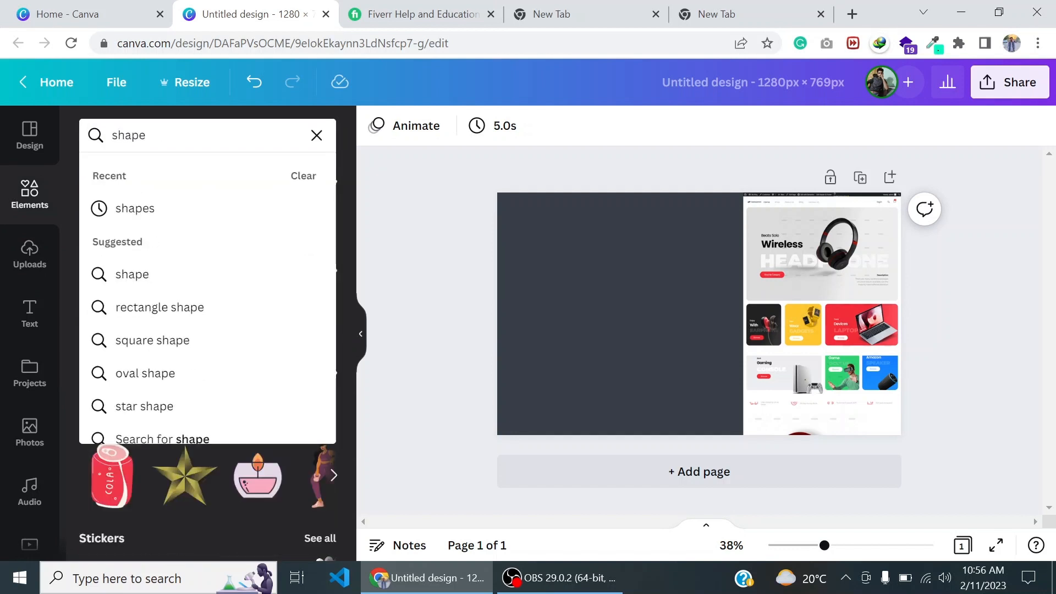
pyautogui.click(165, 209)
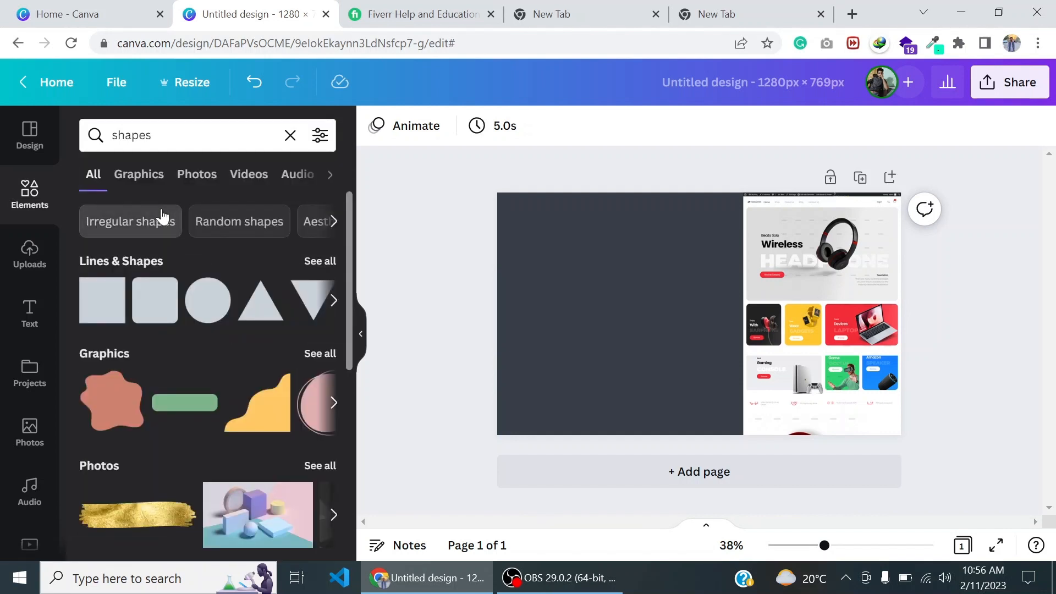
pyautogui.click(323, 263)
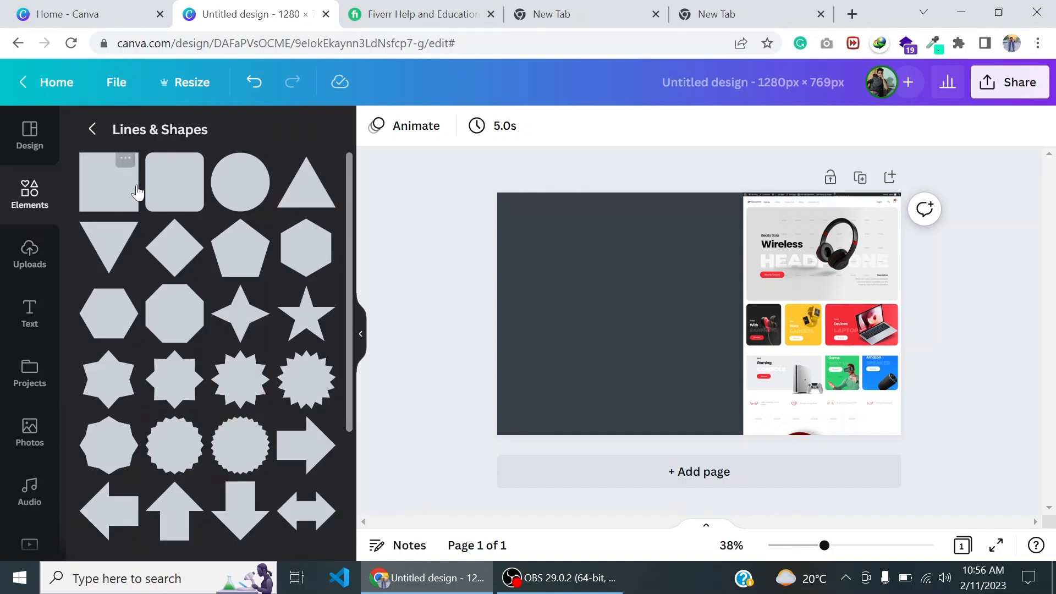
# Add a rounded square, place it near the page's left edge and widen it across the empty dark area
pyautogui.click(165, 192)
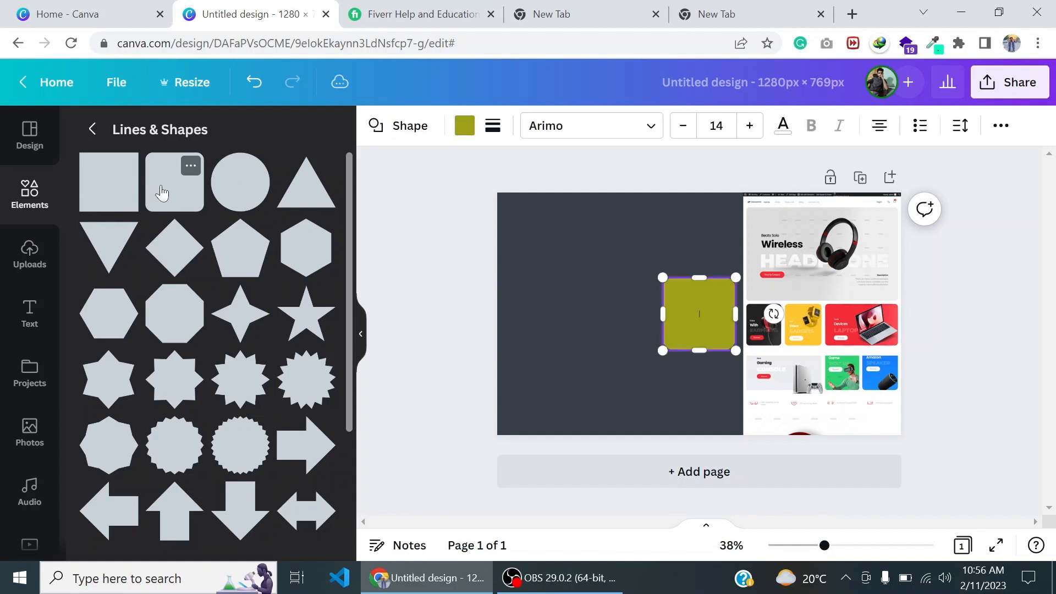
pyautogui.moveTo(676, 304); pyautogui.dragTo(522, 306)
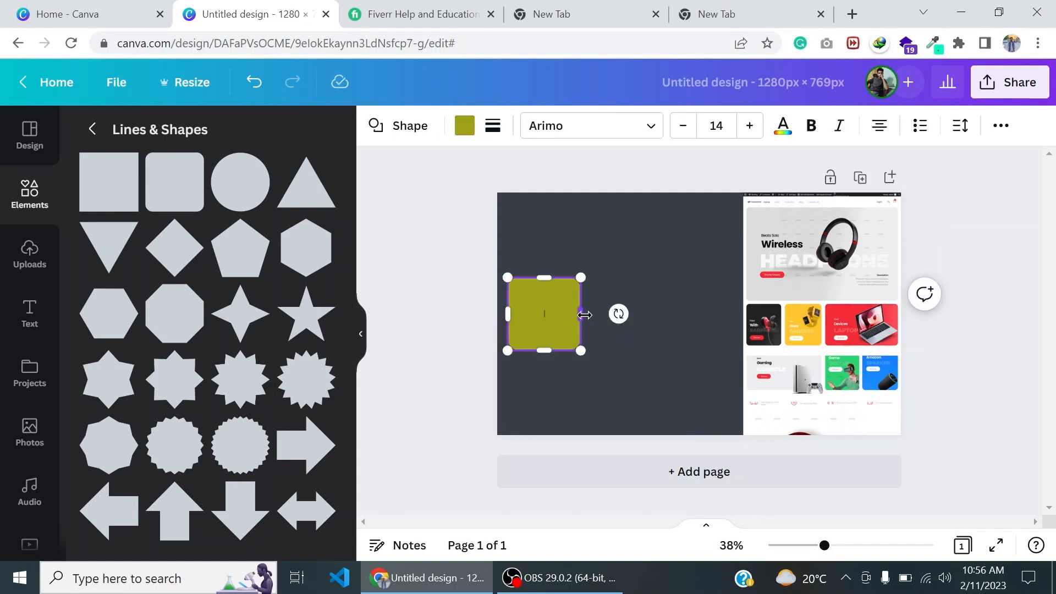
pyautogui.moveTo(584, 315); pyautogui.dragTo(736, 314)
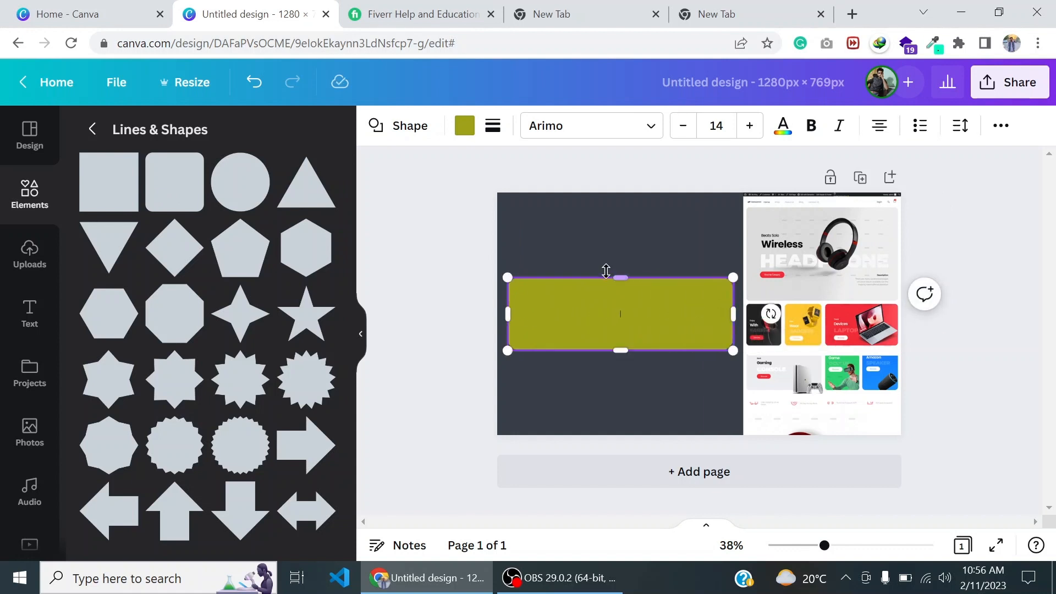
# Reduce the height of the olive rounded rectangle into a slim bar and move it up to the middle of the dark area
pyautogui.moveTo(620, 278); pyautogui.dragTo(622, 307)
pyautogui.click(443, 332)
pyautogui.moveTo(544, 332); pyautogui.dragTo(537, 309)
pyautogui.click(450, 309)
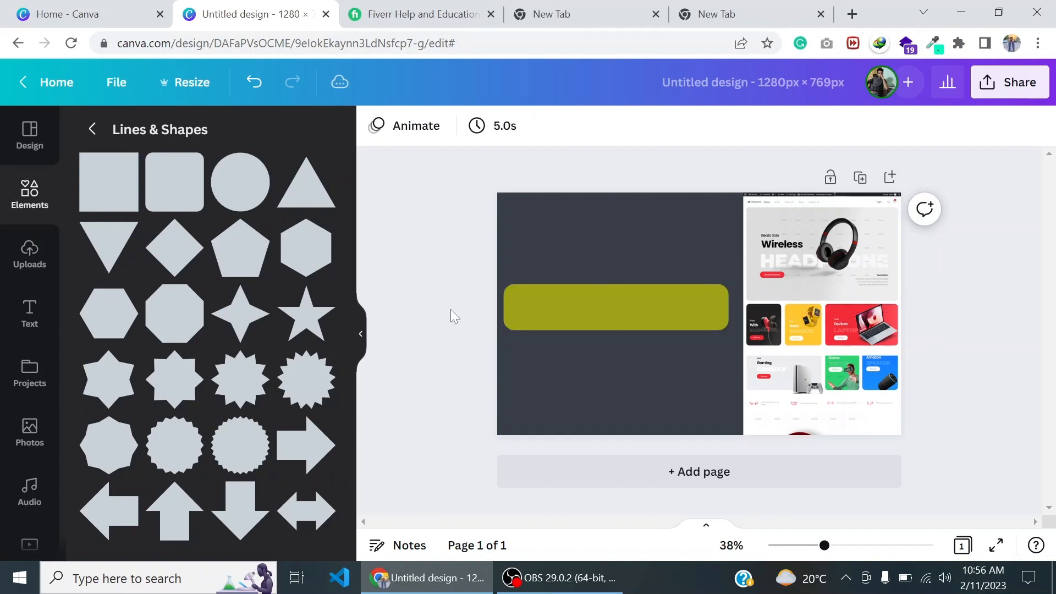
# Copy the hex code #04F6BE from the other browser tab and apply it as the rounded bar's fill colour
pyautogui.click(565, 318)
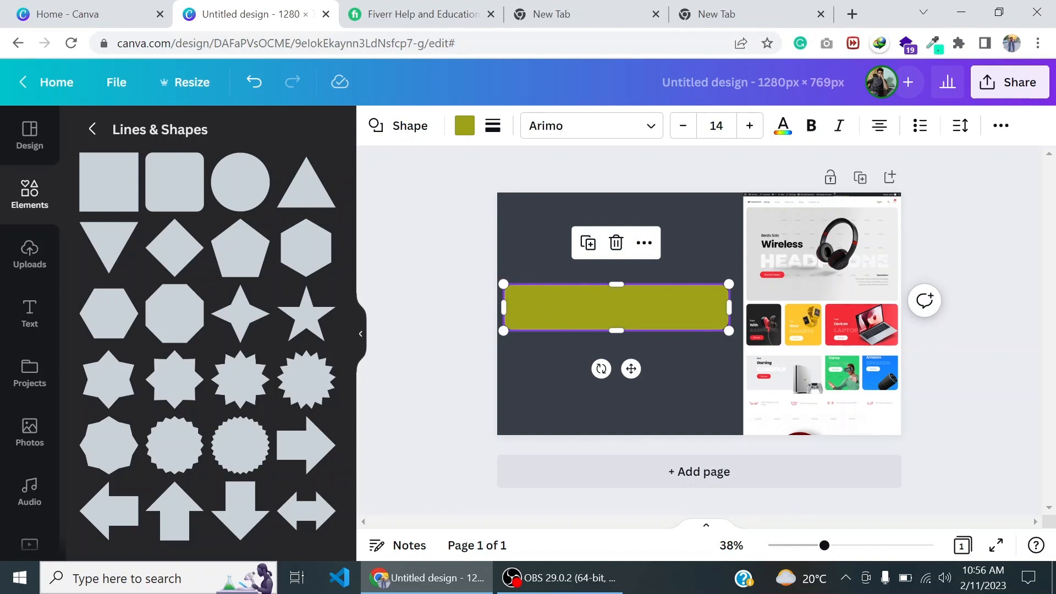
pyautogui.click(726, 14)
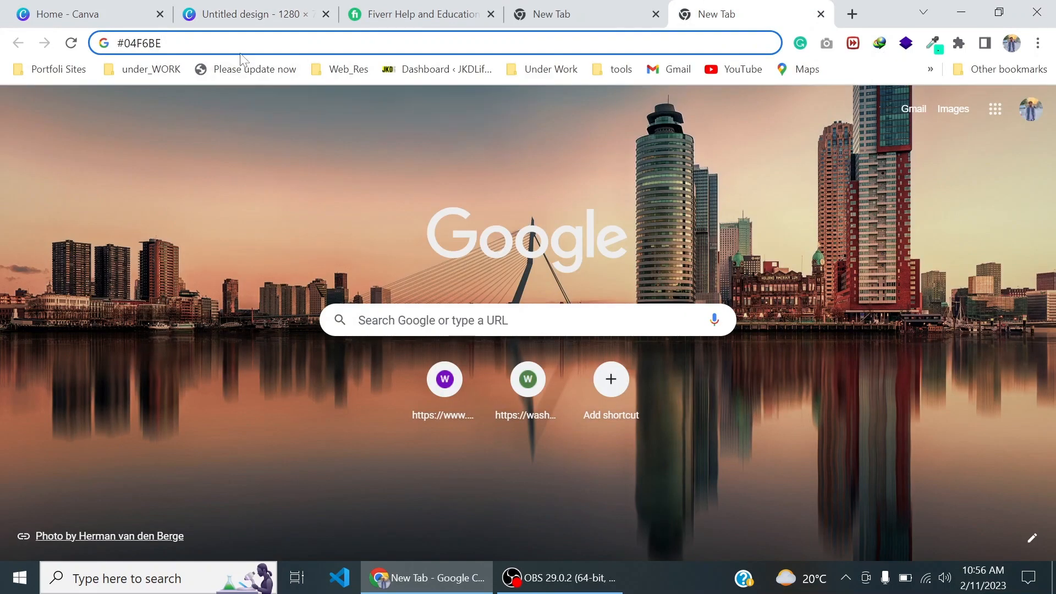
pyautogui.hotkey('ctrl', 'a')
pyautogui.hotkey('ctrl', 'c')
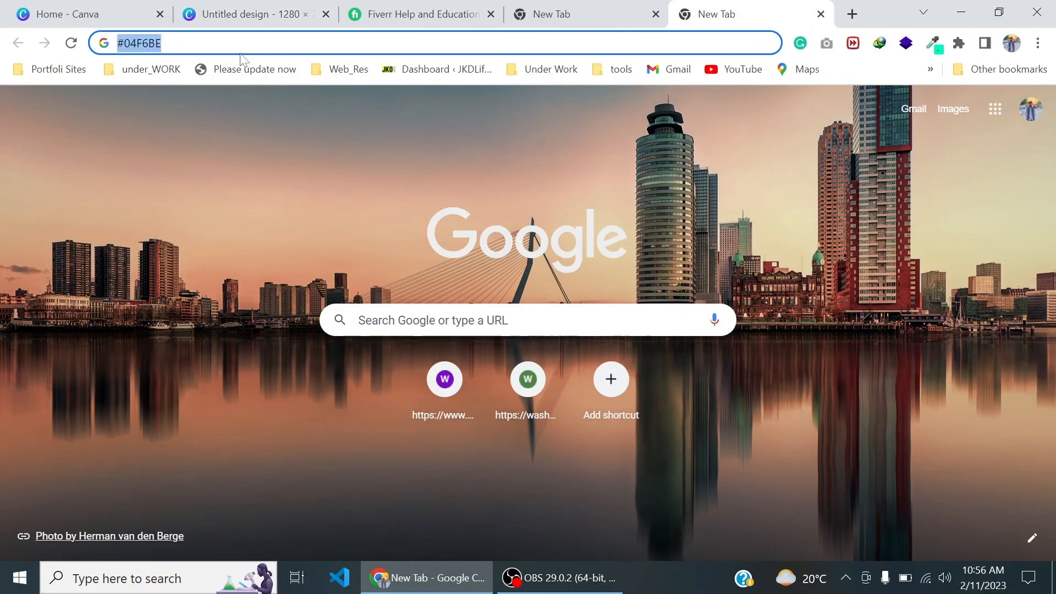
pyautogui.click(242, 6)
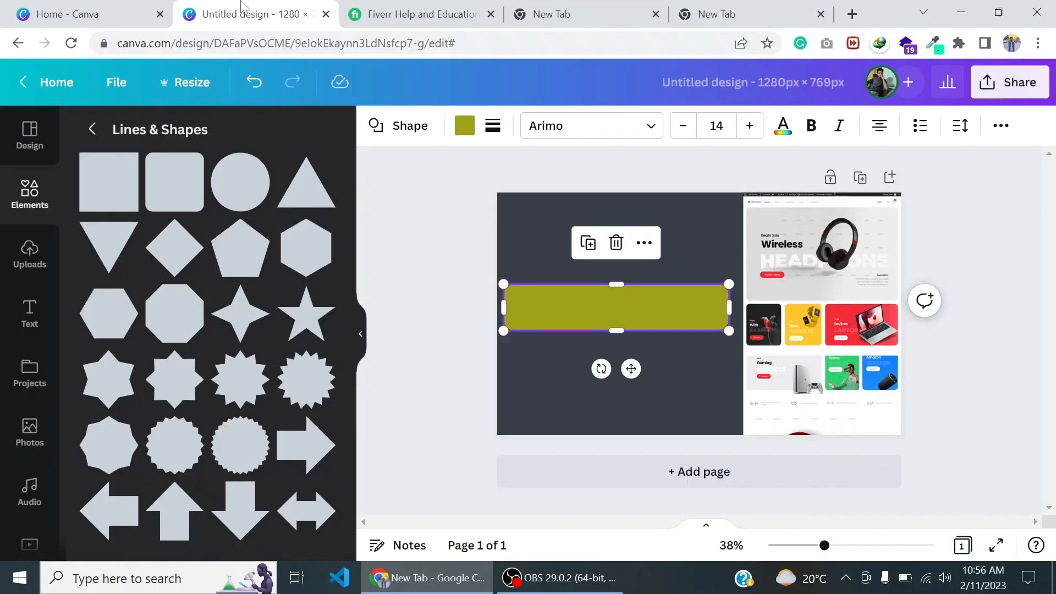
pyautogui.click(465, 125)
pyautogui.write('#383E48')
pyautogui.hotkey('ctrl', 'a')
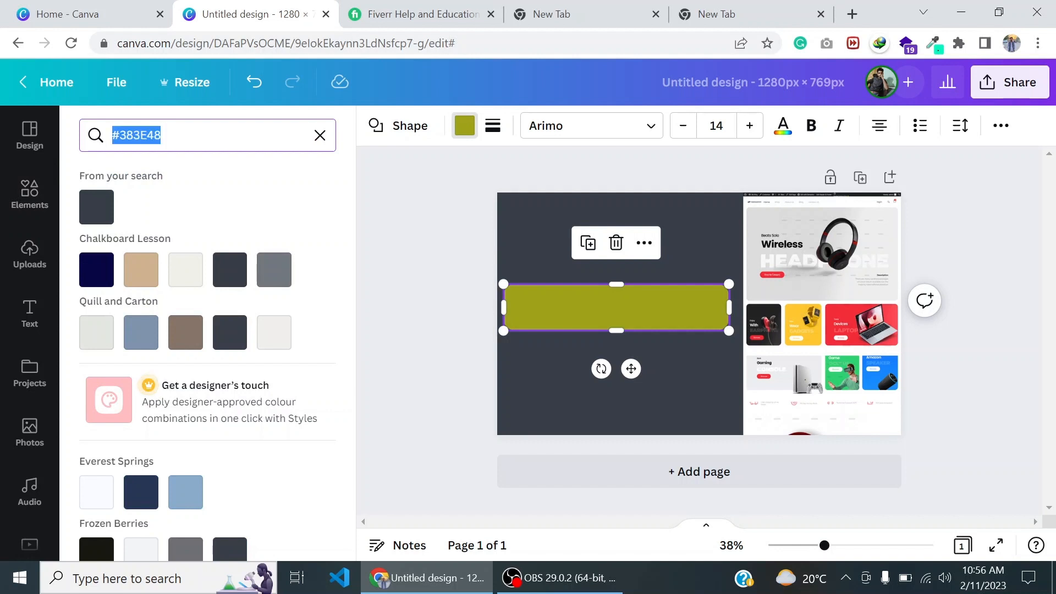
pyautogui.hotkey('ctrl', 'v')
pyautogui.click(94, 204)
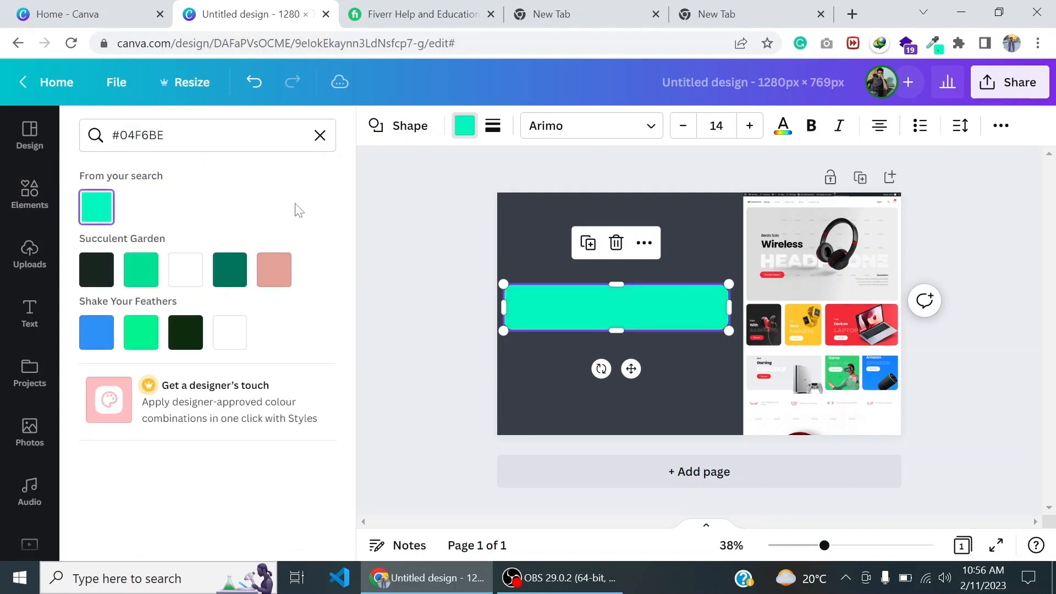
# Move the turquoise bar flush against the page's left edge, slightly lower
pyautogui.click(481, 278)
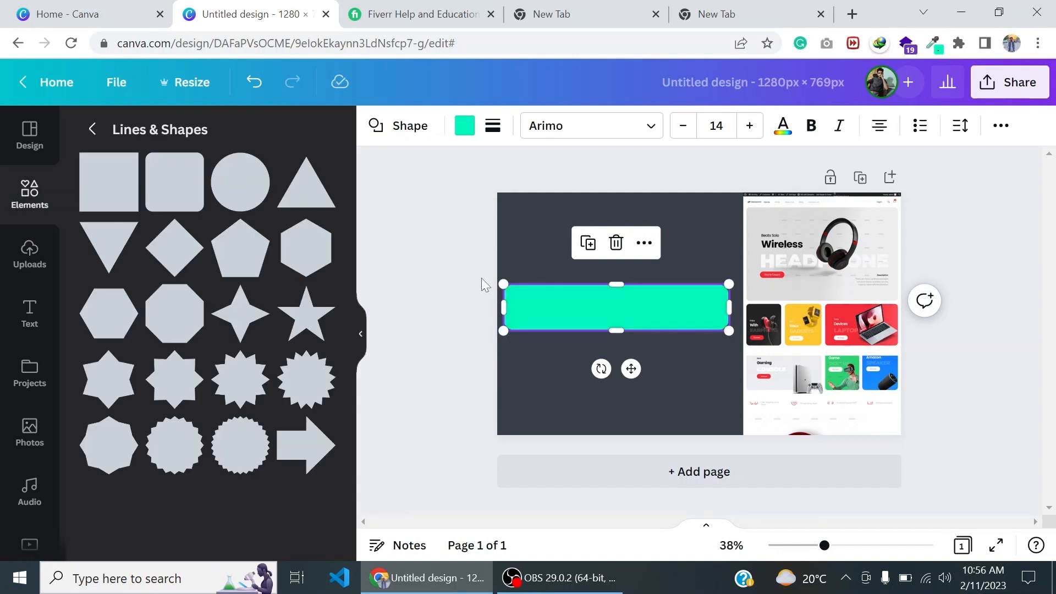
pyautogui.moveTo(550, 310); pyautogui.dragTo(546, 317)
pyautogui.click(453, 309)
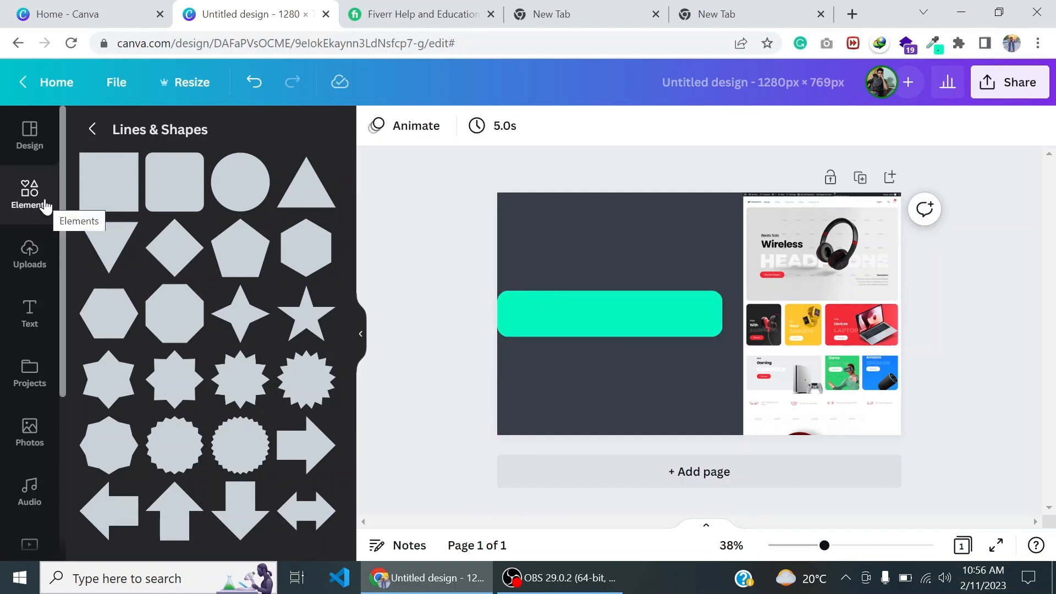
# Add three default heading text boxes to the page
pyautogui.click(30, 314)
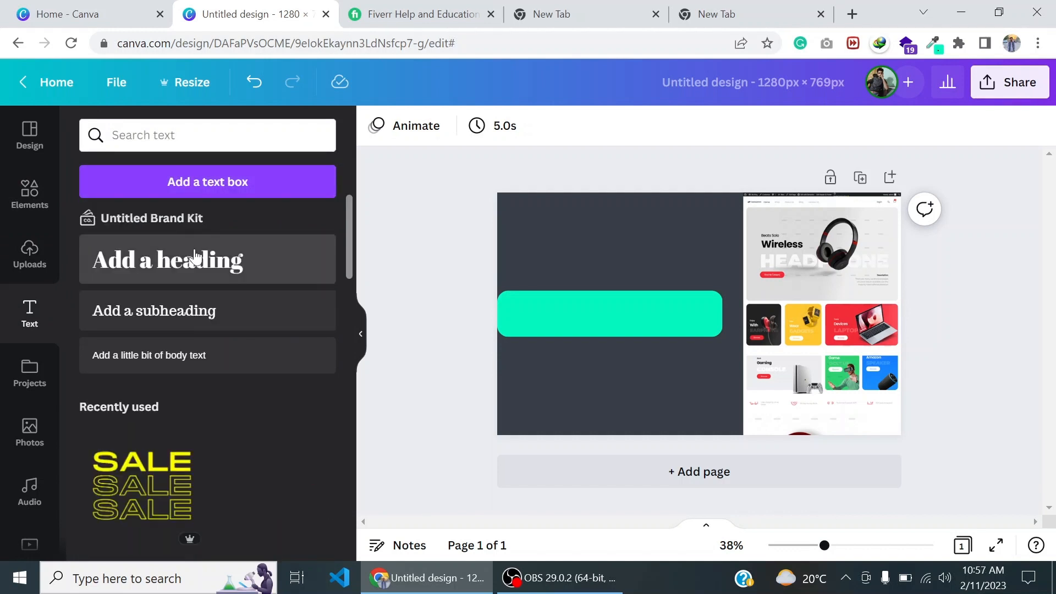
pyautogui.click(191, 258)
pyautogui.click(192, 258)
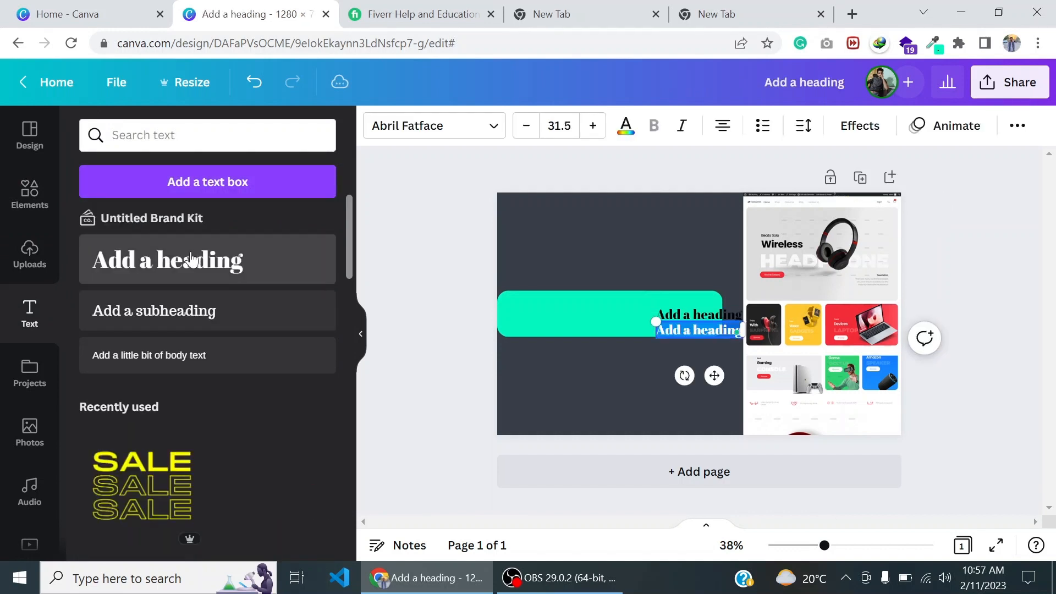
pyautogui.click(192, 259)
pyautogui.click(399, 280)
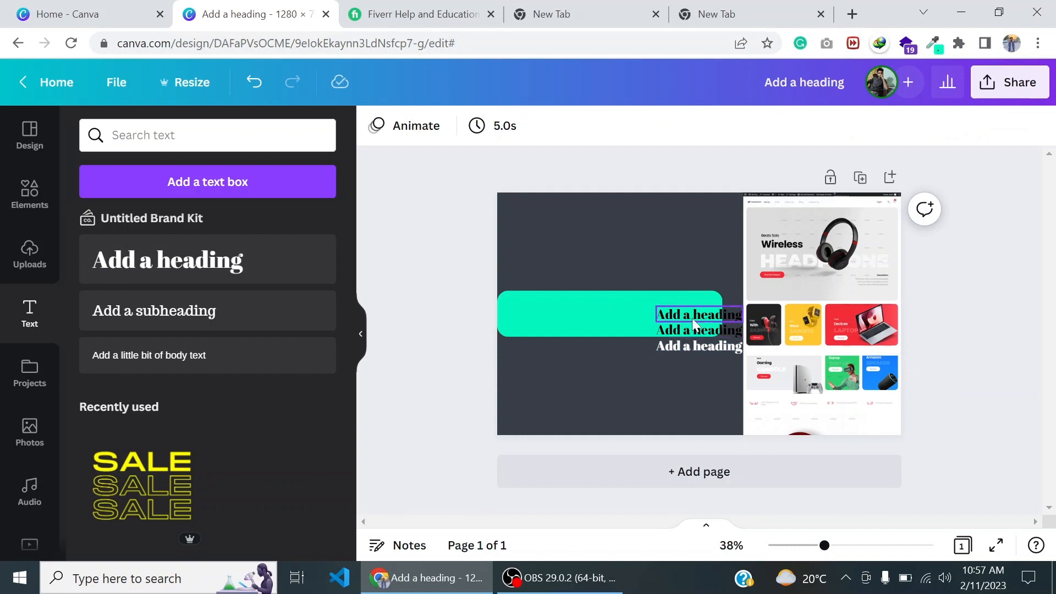
# Arrange the headings over the dark area, with one above, one on and one below the turquoise bar
pyautogui.click(688, 314)
pyautogui.moveTo(688, 314); pyautogui.dragTo(552, 277)
pyautogui.moveTo(671, 332); pyautogui.dragTo(546, 310)
pyautogui.click(477, 272)
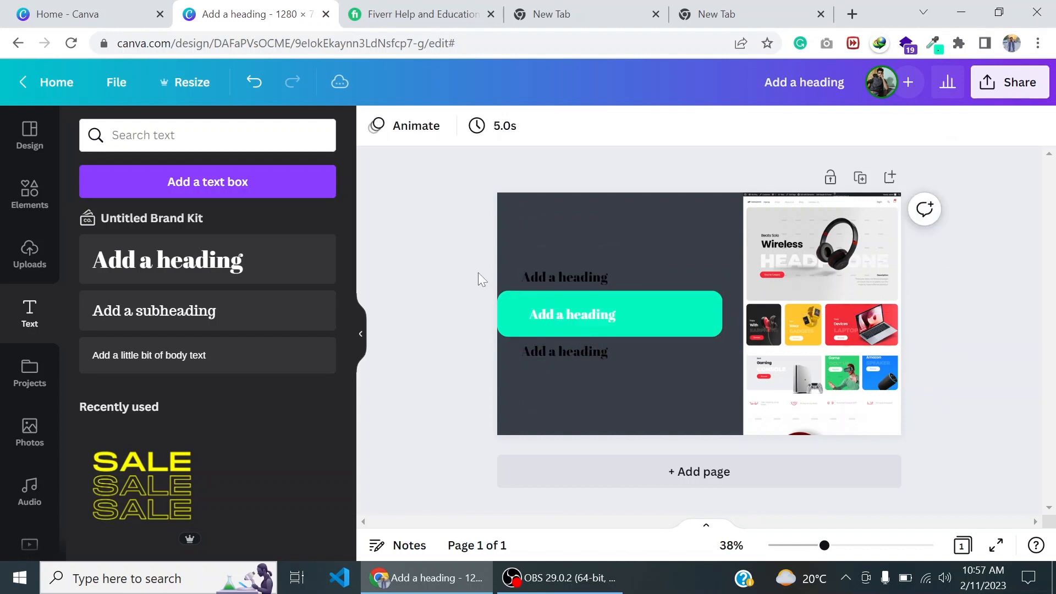
# Replace the text of the heading above the bar with "WORDPRESS"
pyautogui.doubleClick(531, 279)
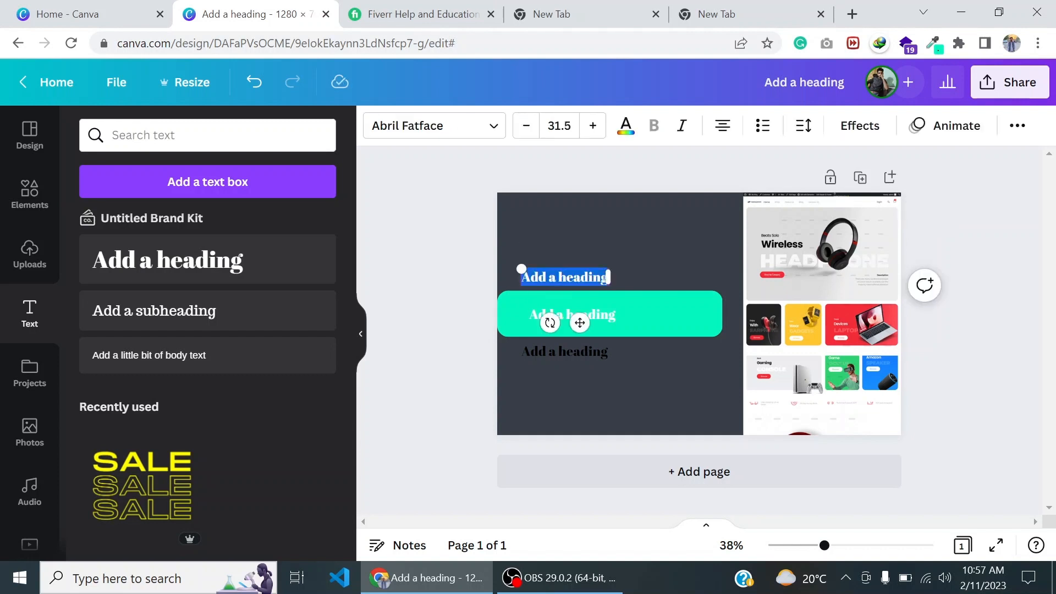
pyautogui.click(477, 296)
pyautogui.click(559, 276)
pyautogui.click(559, 275)
pyautogui.press('BackSpace')
pyautogui.write('We')
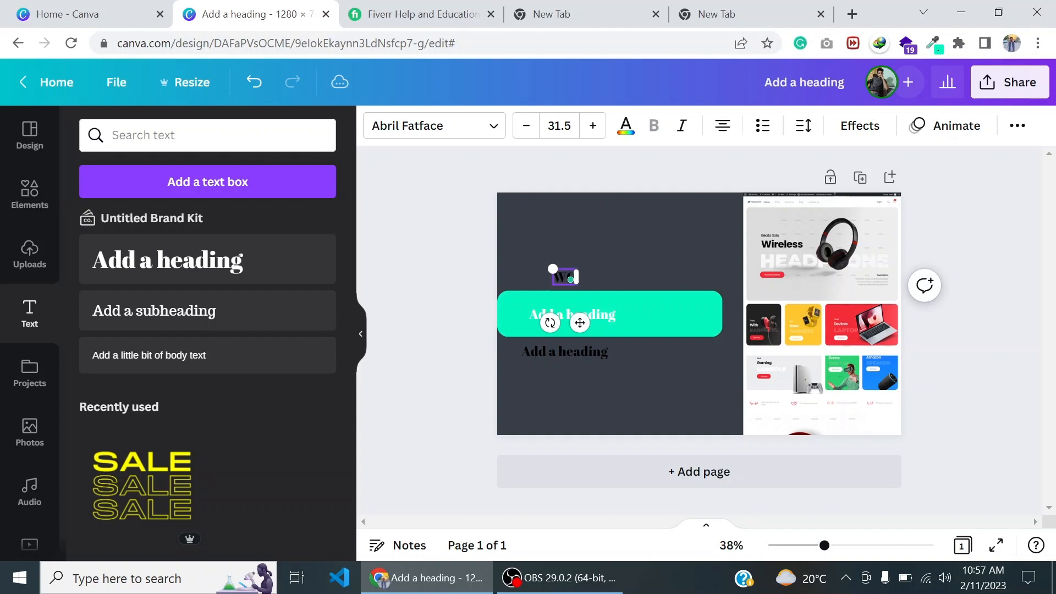
pyautogui.write('RDPRESS')
# Colour the whole WORDPRESS heading white
pyautogui.hotkey('ctrl', 'a')
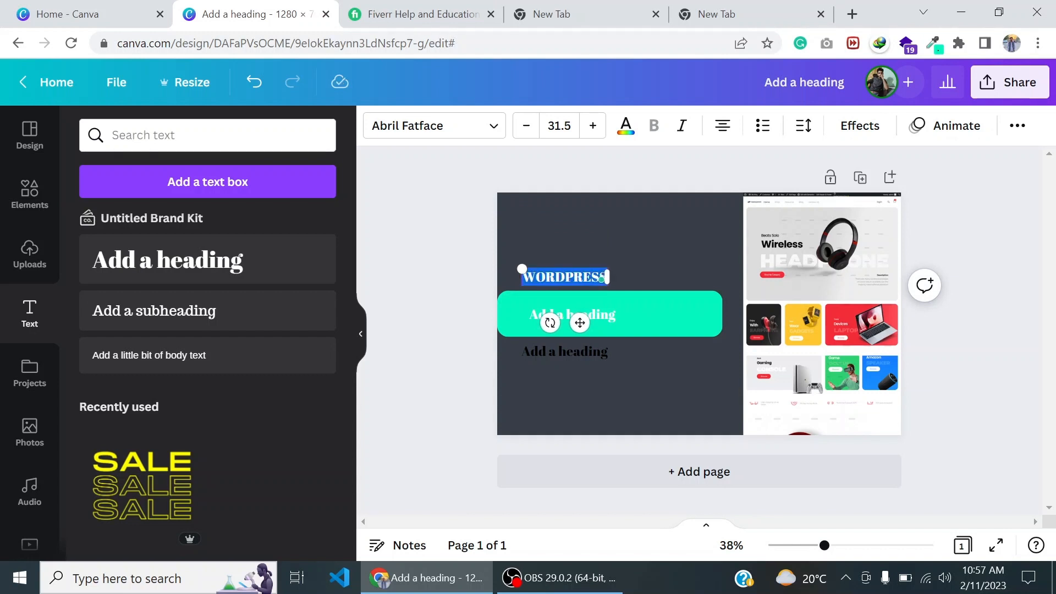
pyautogui.click(634, 134)
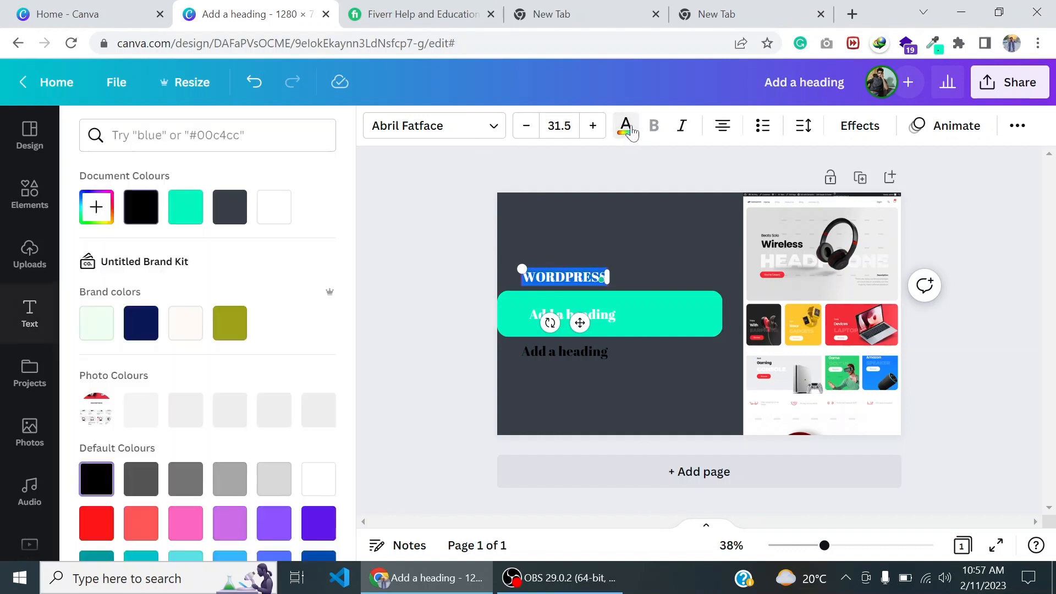
pyautogui.click(264, 214)
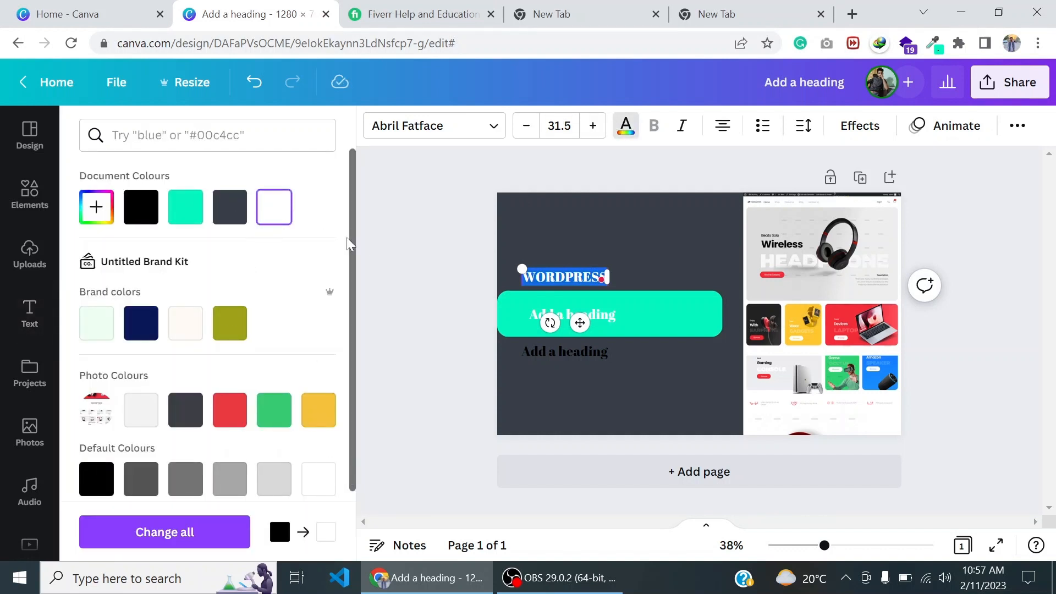
pyautogui.click(382, 246)
pyautogui.click(557, 277)
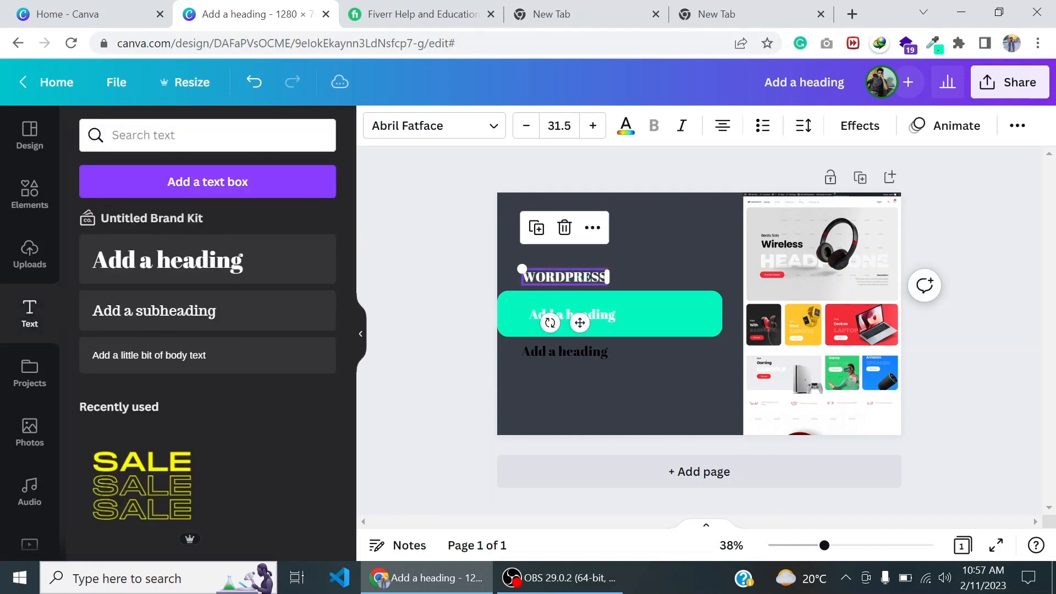
# Set the WORDPRESS heading's font size to 54.5 and widen its text box so the word fits on one line
pyautogui.doubleClick(555, 278)
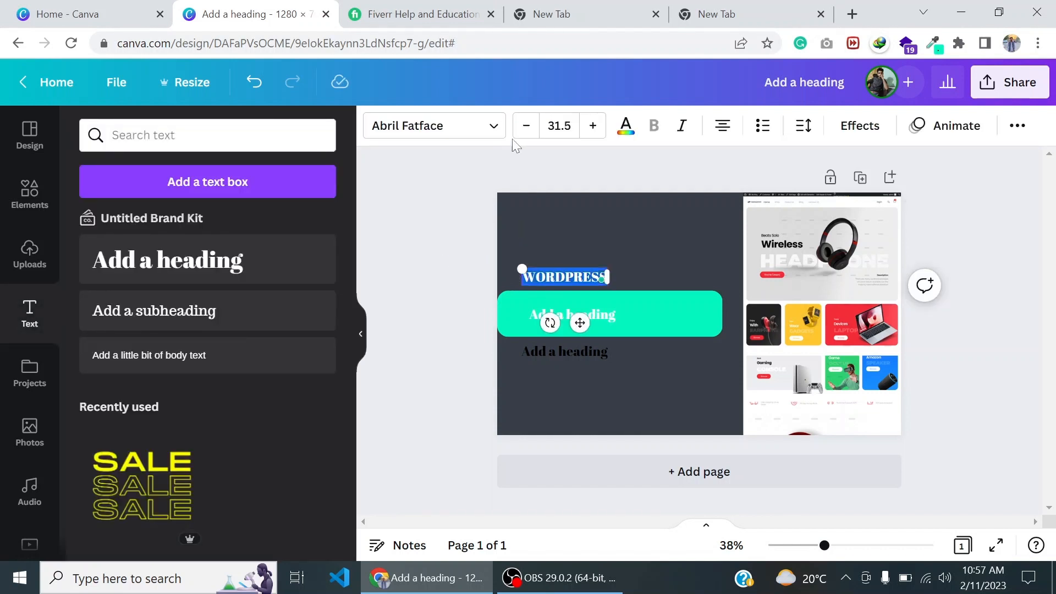
pyautogui.click(593, 126)
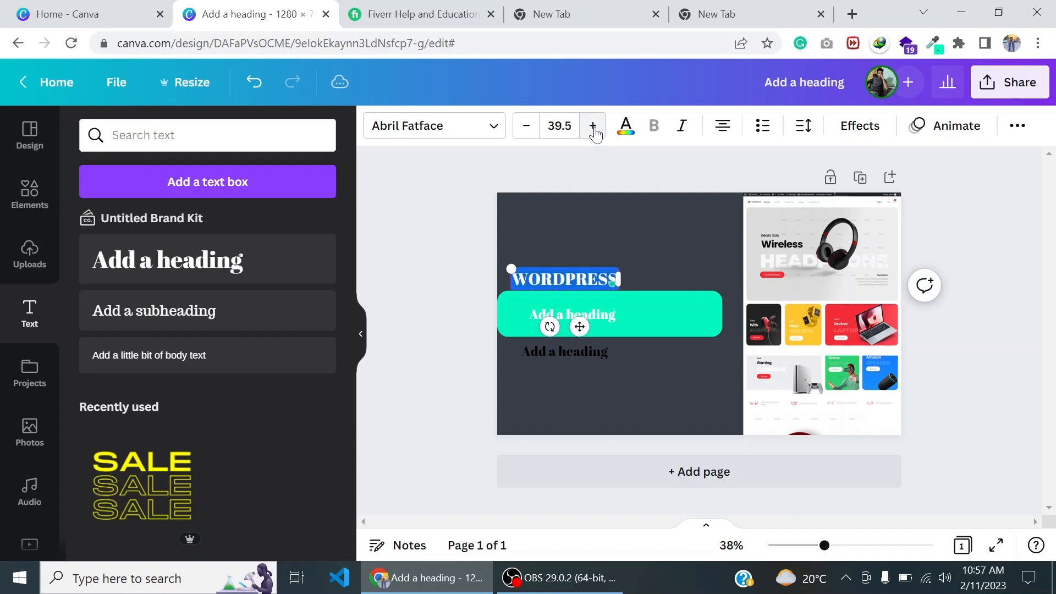
pyautogui.click(593, 127)
pyautogui.click(593, 126)
pyautogui.click(593, 127)
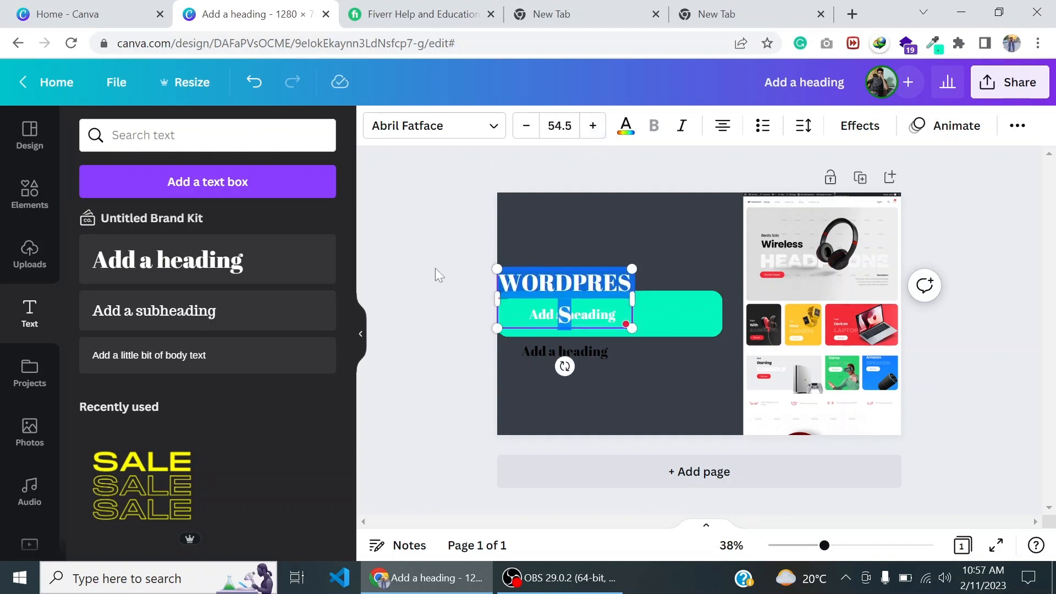
pyautogui.moveTo(632, 299); pyautogui.dragTo(668, 289)
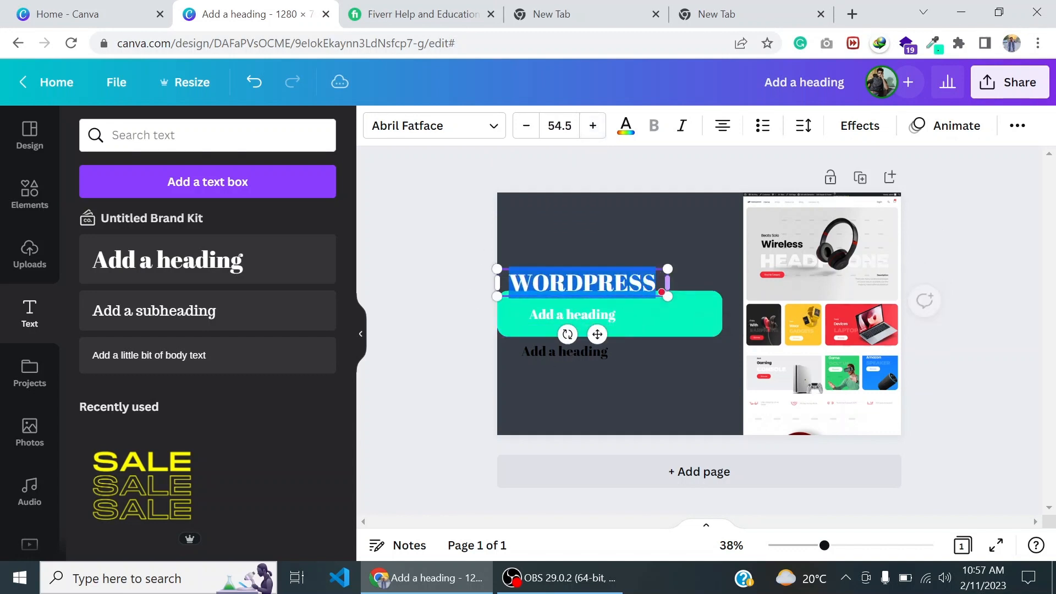
# Move the WORDPRESS heading up so that it sits just above the turquoise bar
pyautogui.click(473, 290)
pyautogui.click(572, 285)
pyautogui.moveTo(572, 285); pyautogui.dragTo(575, 271)
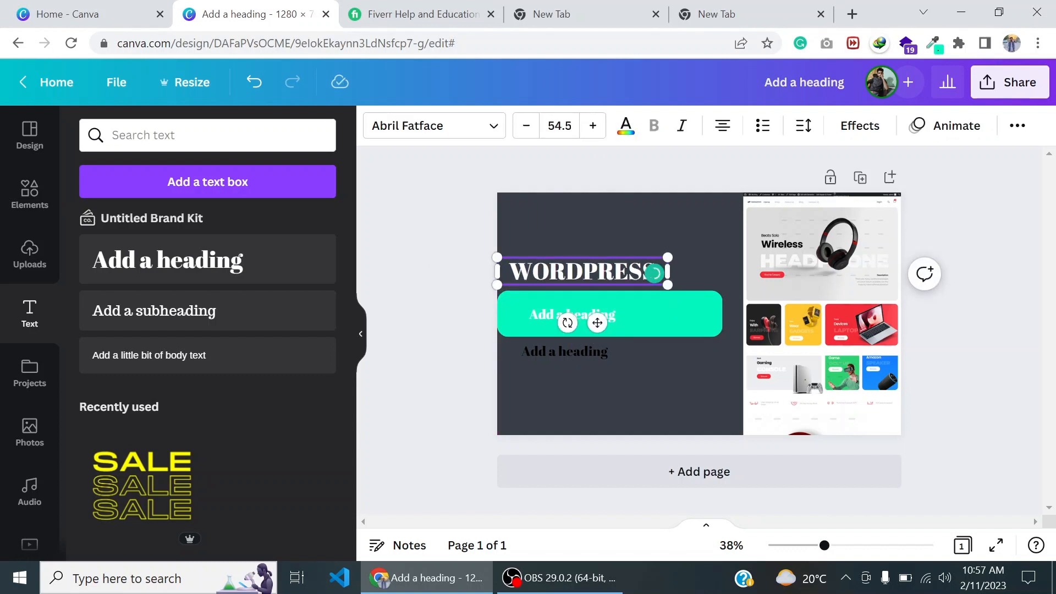
# Accept the Grammarly suggestion that changes the heading's capitalisation to "WordPress"
pyautogui.doubleClick(583, 271)
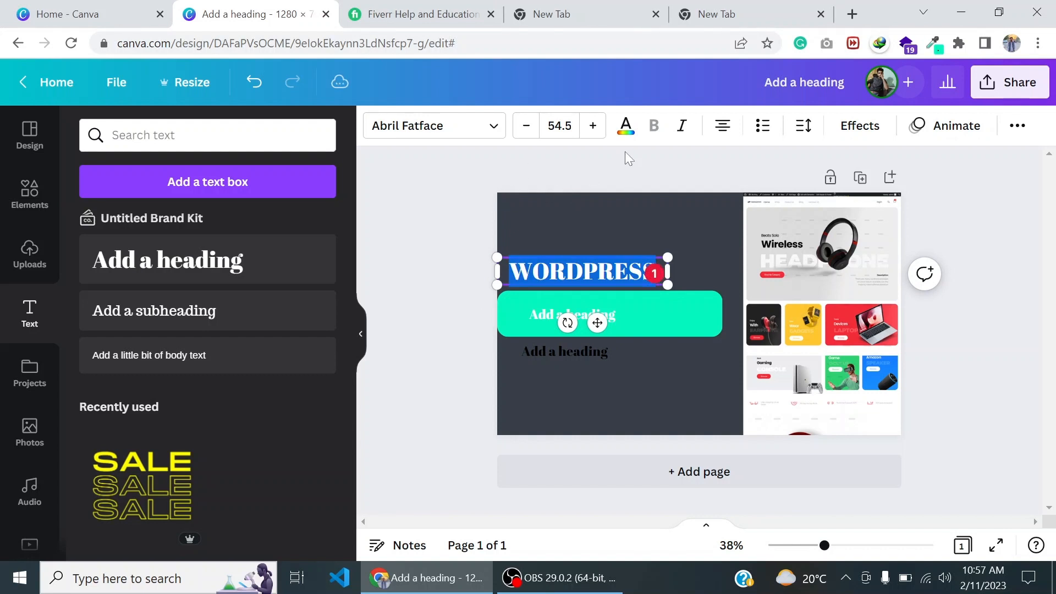
pyautogui.click(616, 272)
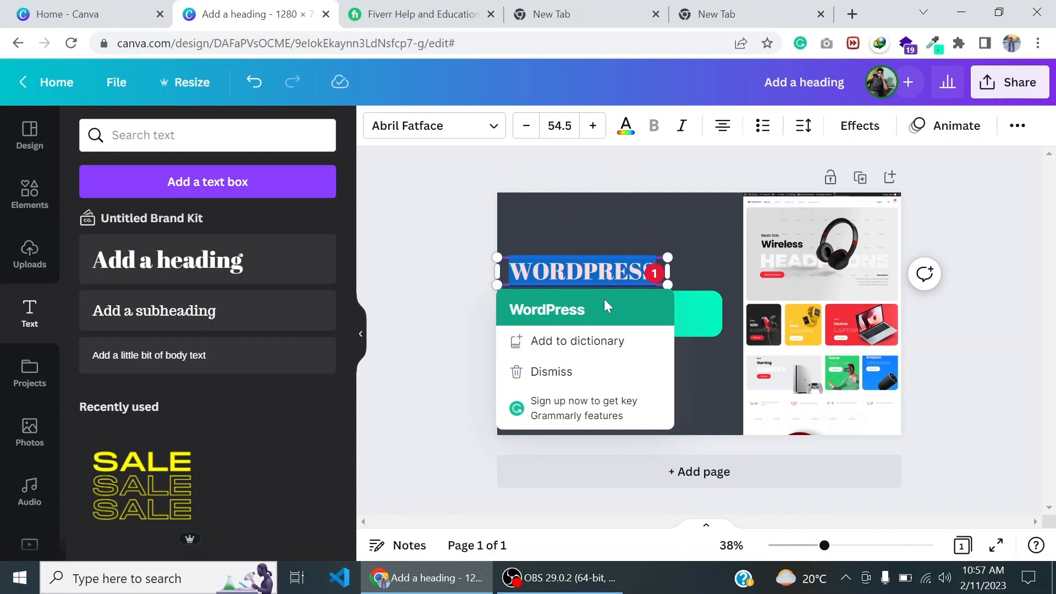
pyautogui.click(604, 299)
# Change the WordPress heading's font to Montserrat Classic and make it bold
pyautogui.doubleClick(584, 271)
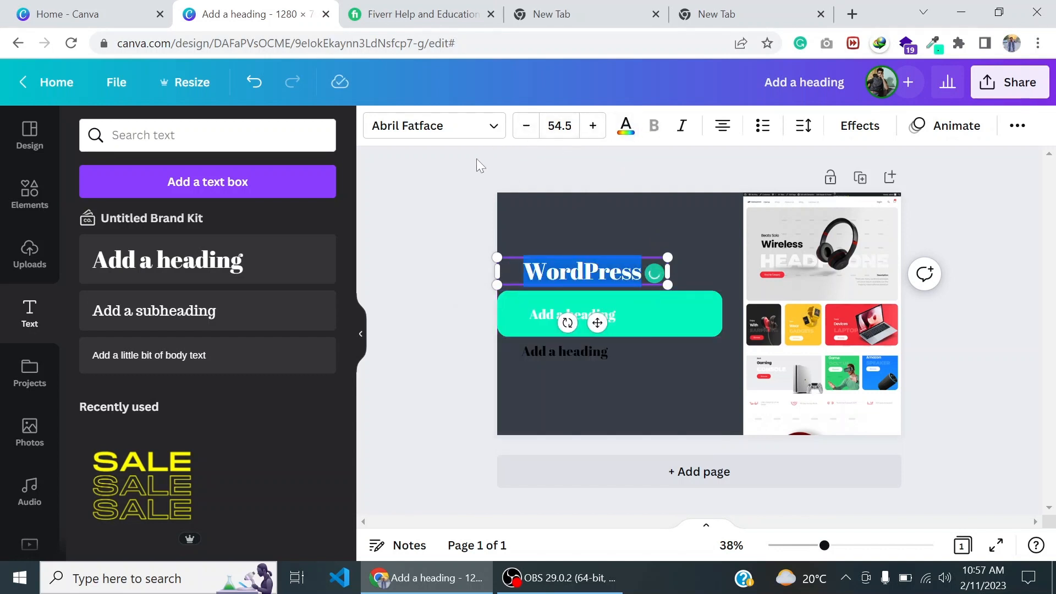
pyautogui.click(446, 145)
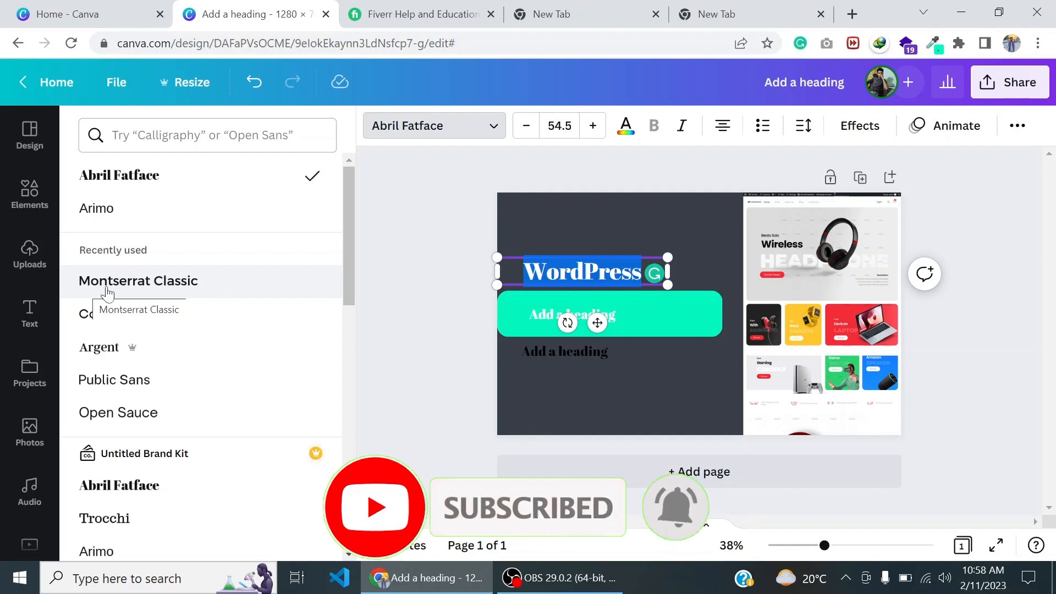
pyautogui.click(226, 291)
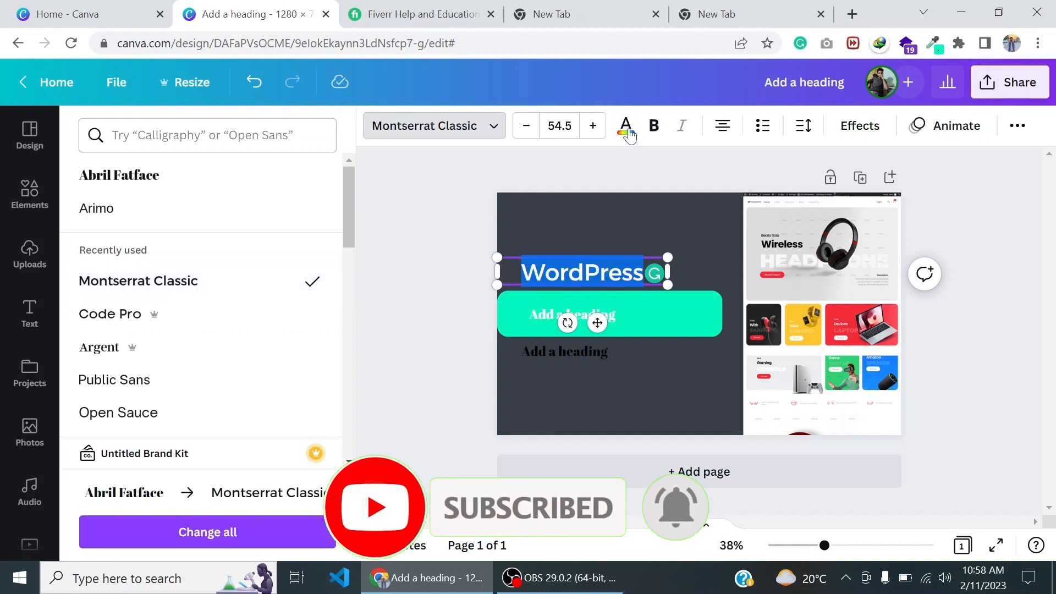
pyautogui.click(654, 126)
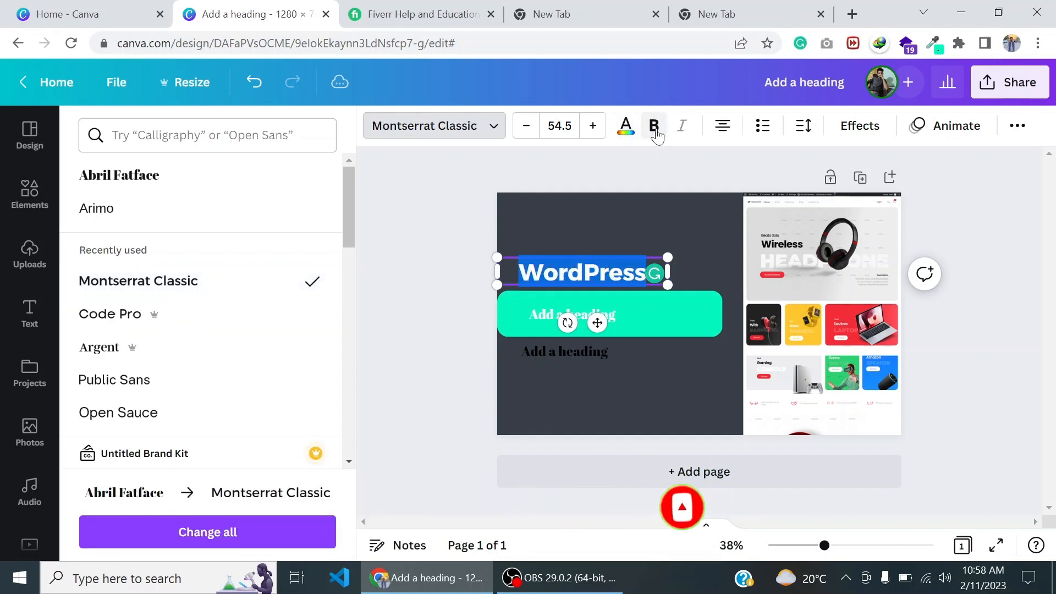
# Increase the WordPress heading's font size to 70.5
pyautogui.click(593, 127)
pyautogui.click(593, 128)
pyautogui.click(593, 128)
pyautogui.click(592, 128)
pyautogui.click(592, 128)
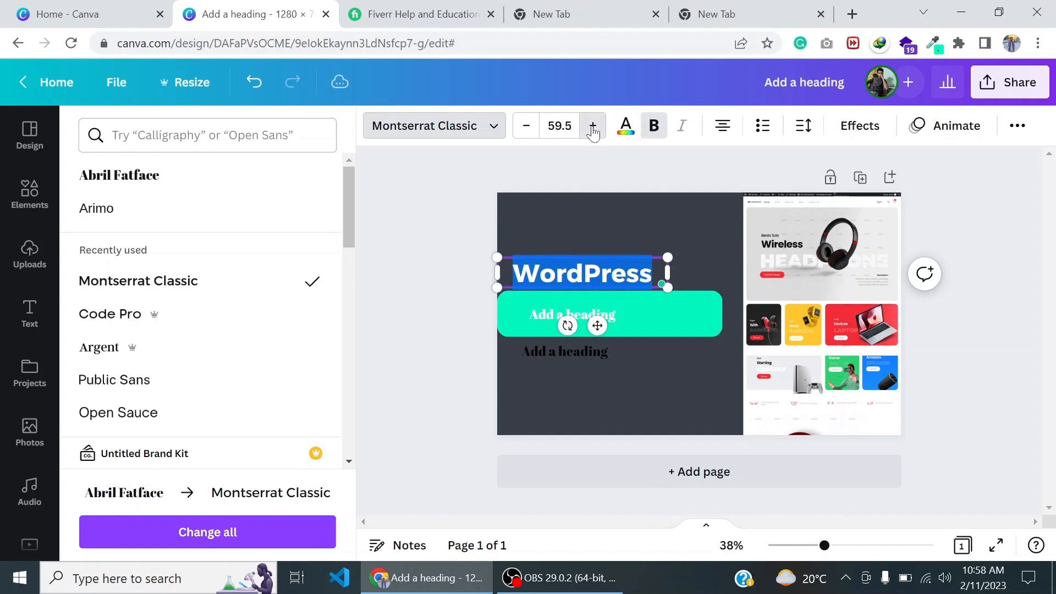
pyautogui.click(592, 128)
pyautogui.click(592, 127)
pyautogui.click(592, 127)
pyautogui.click(592, 127)
pyautogui.click(592, 128)
pyautogui.click(591, 128)
pyautogui.click(592, 128)
pyautogui.click(592, 128)
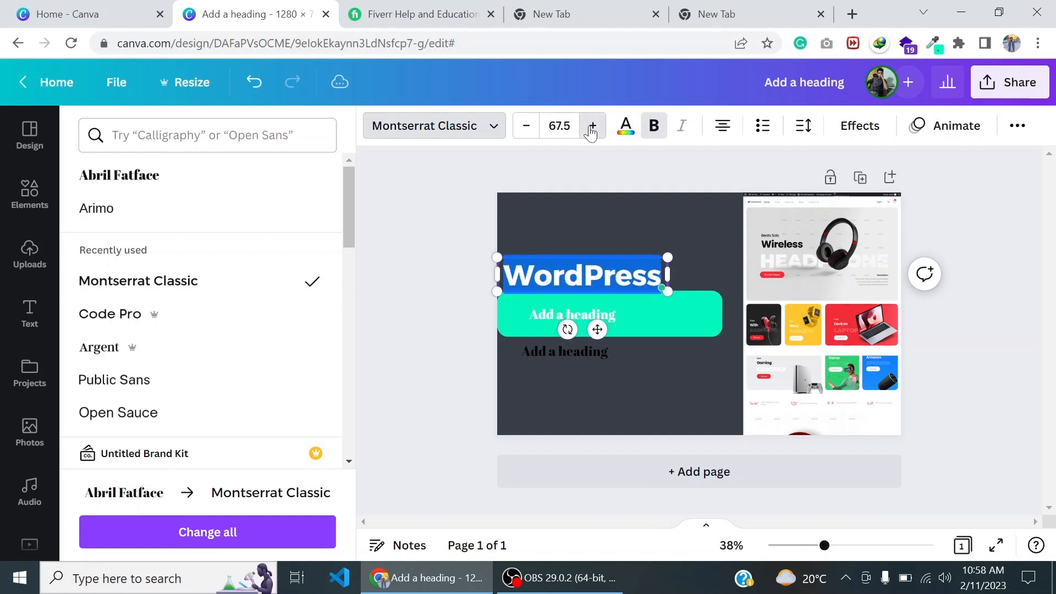
pyautogui.click(591, 127)
pyautogui.click(591, 128)
pyautogui.click(592, 128)
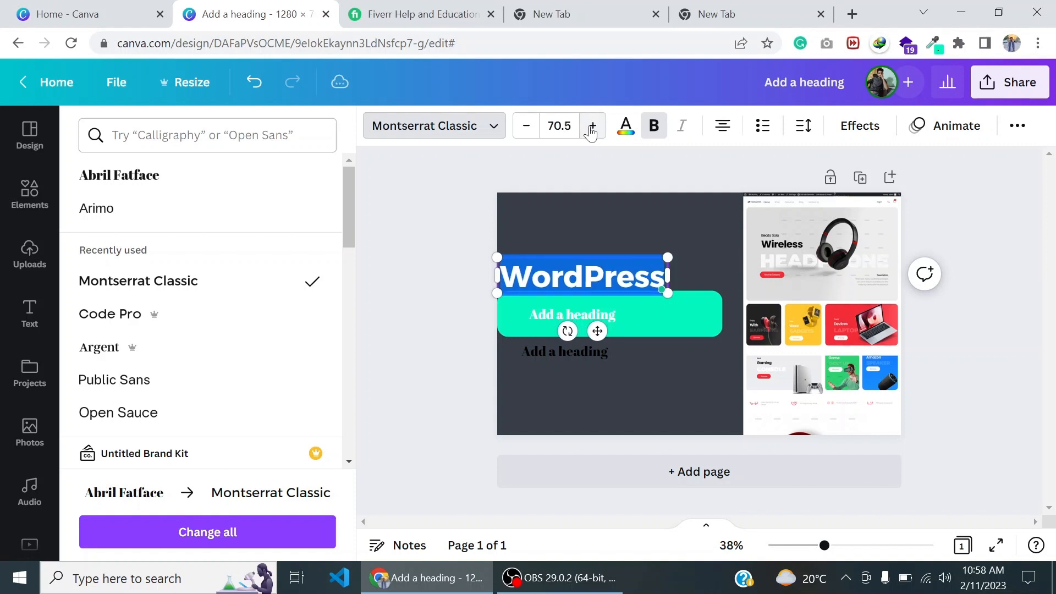
# Move the WordPress heading up and slightly right, leaving a gap between it and the turquoise bar
pyautogui.click(351, 269)
pyautogui.click(487, 290)
pyautogui.click(473, 277)
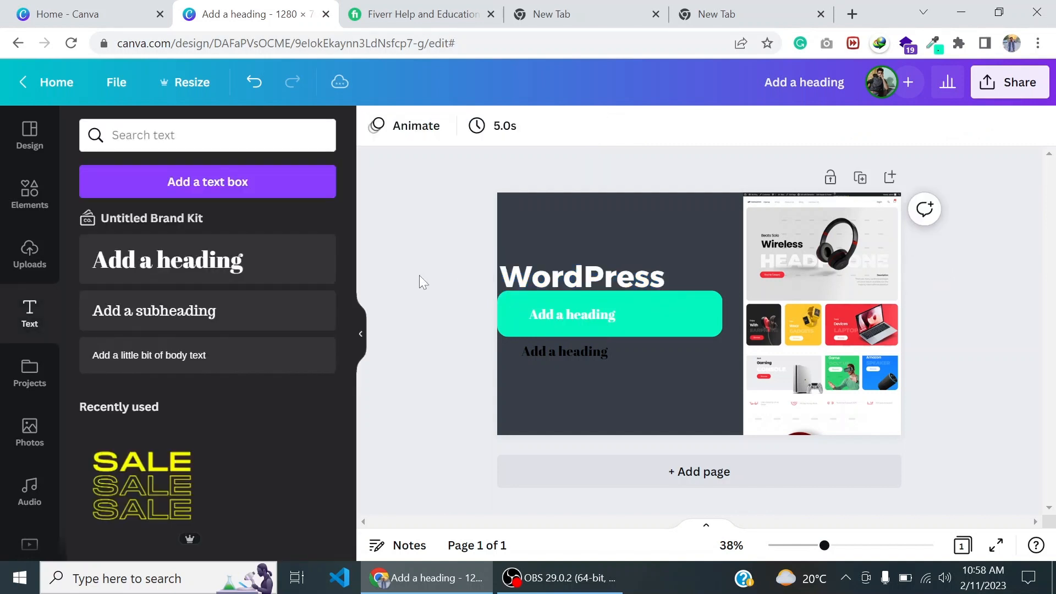
pyautogui.moveTo(537, 279); pyautogui.dragTo(538, 251)
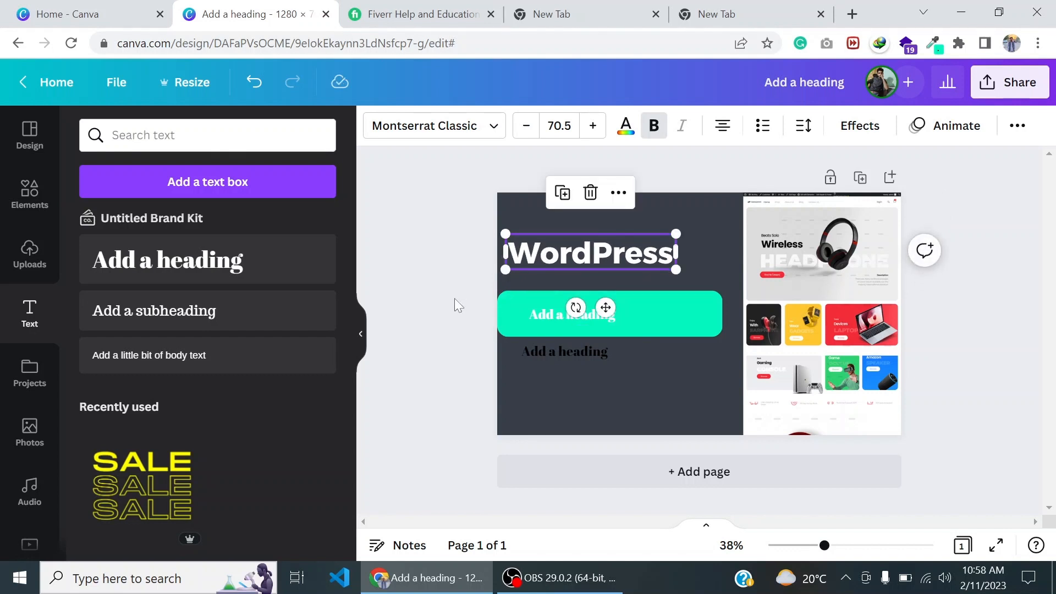
# Move the turquoise bar up to just beneath the WordPress heading and delete the two leftover "Add a heading" placeholders
pyautogui.click(505, 304)
pyautogui.moveTo(511, 298); pyautogui.dragTo(511, 282)
pyautogui.click(543, 315)
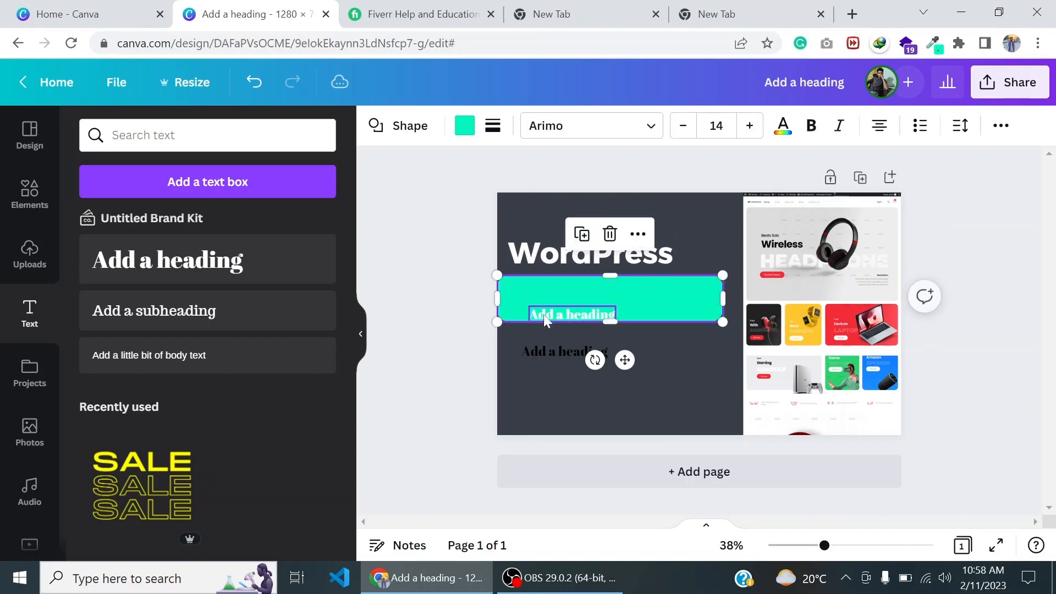
pyautogui.click(543, 315)
pyautogui.press('Delete')
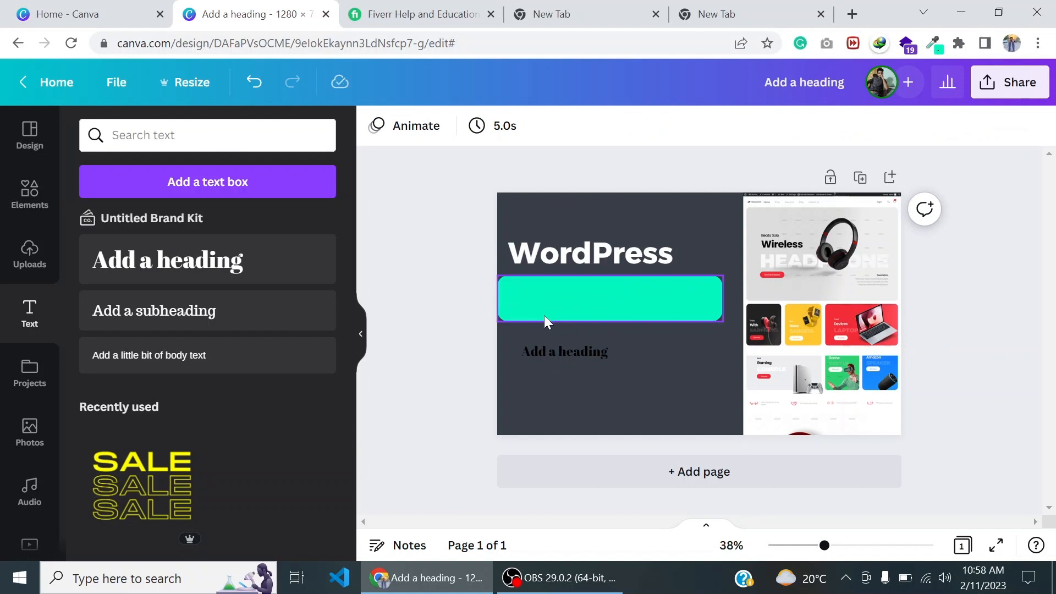
pyautogui.click(554, 351)
pyautogui.press('Delete')
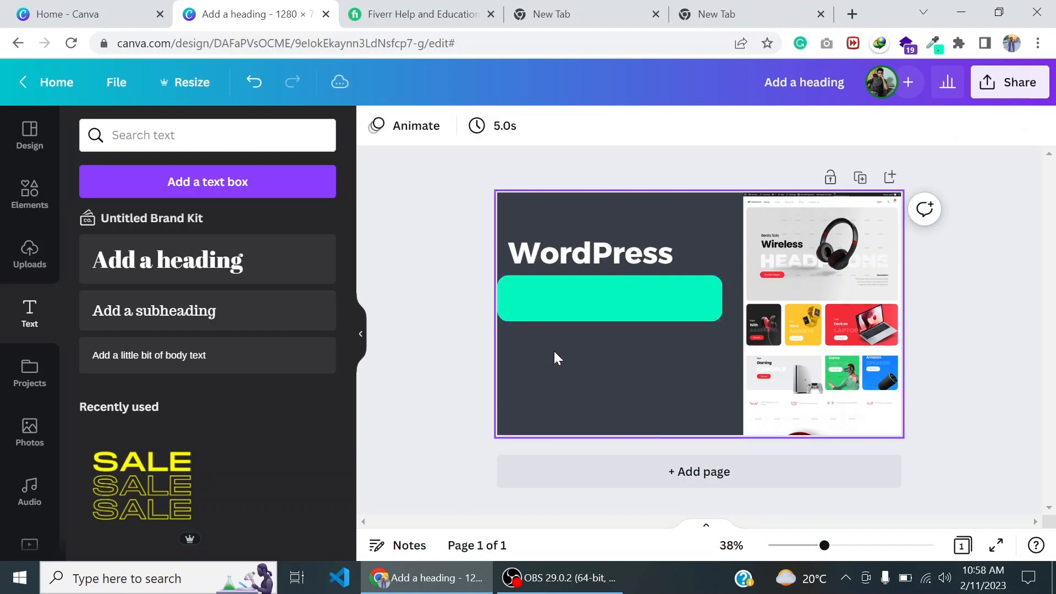
# Place a copy of the WordPress heading on the turquoise bar, aligned with the original, and colour its text black
pyautogui.click(584, 254)
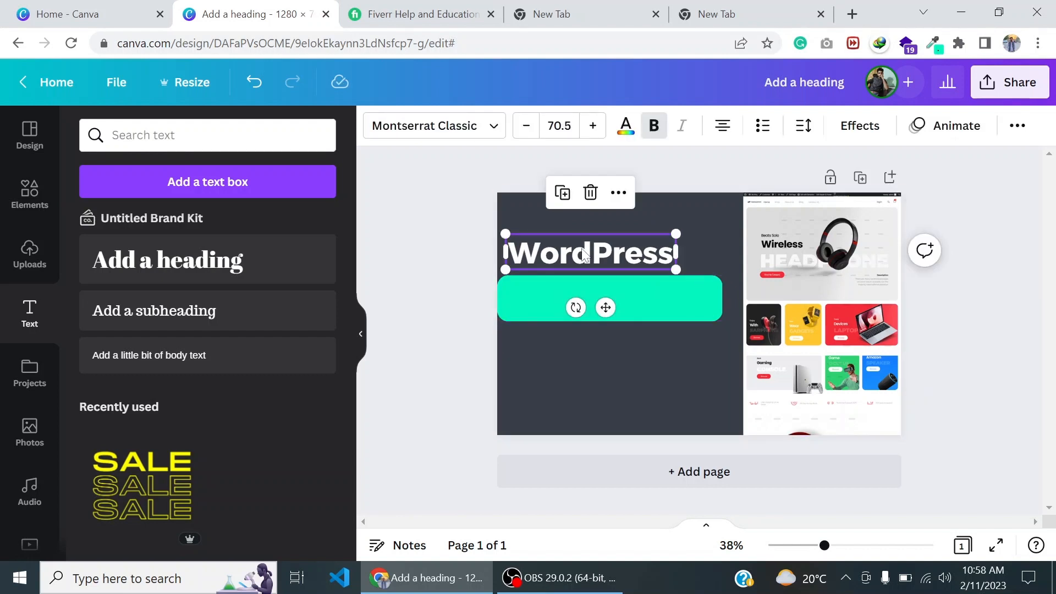
pyautogui.moveTo(583, 254); pyautogui.dragTo(576, 293)
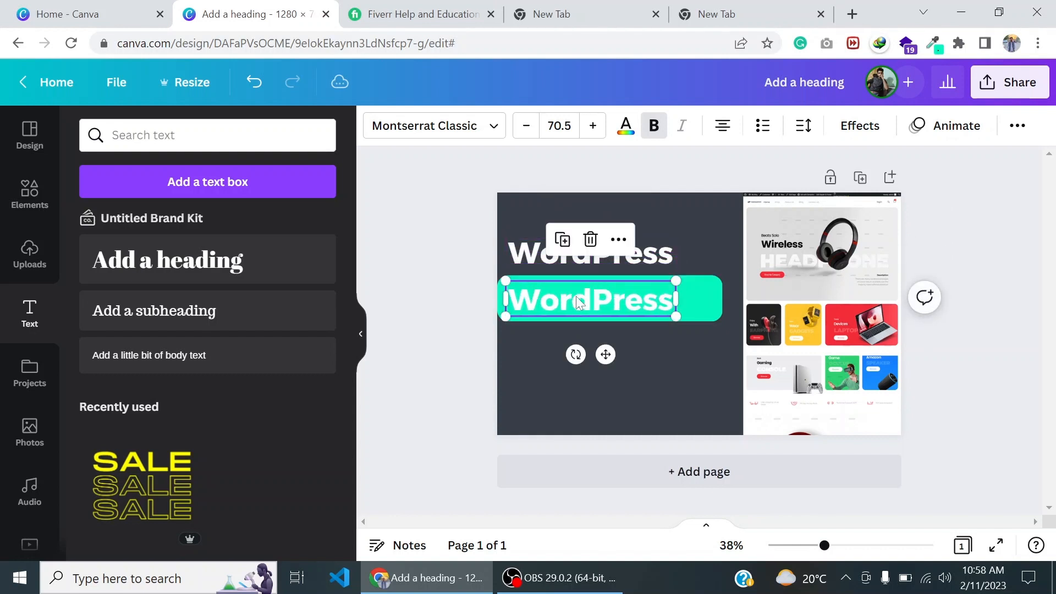
pyautogui.doubleClick(576, 296)
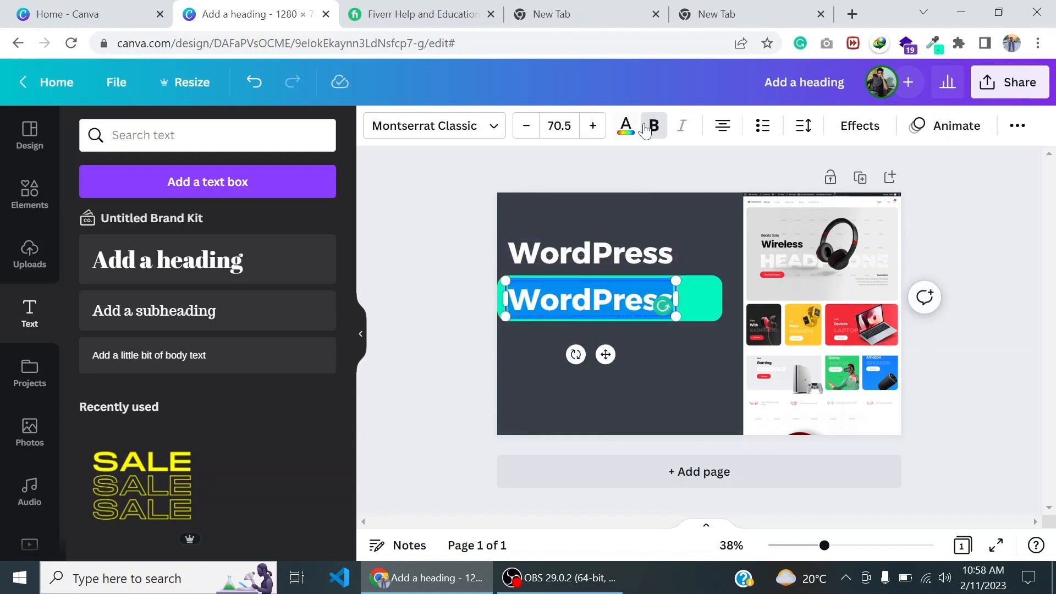
pyautogui.click(625, 129)
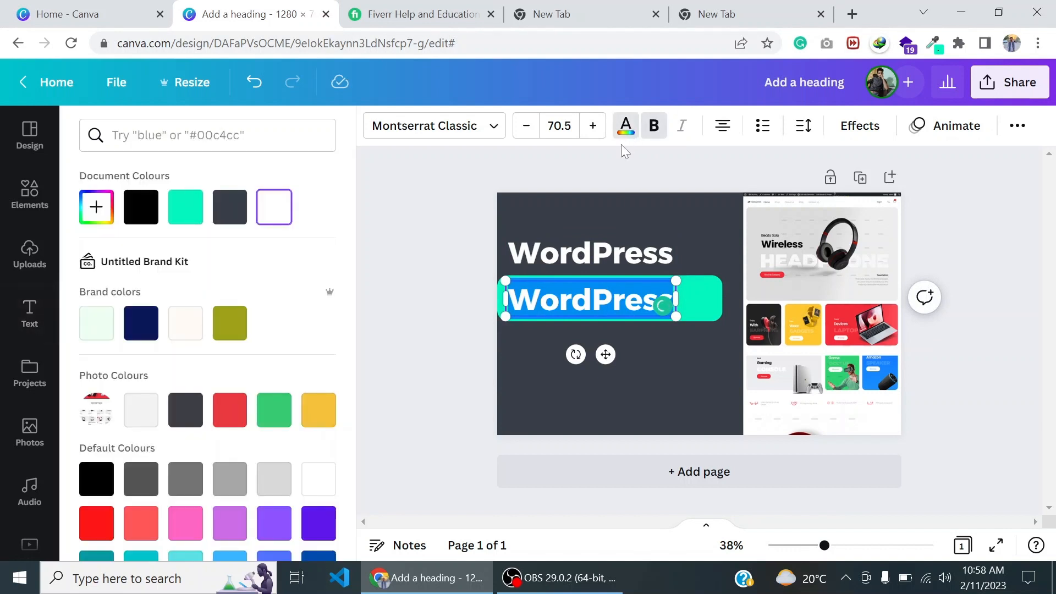
pyautogui.click(141, 218)
pyautogui.click(408, 269)
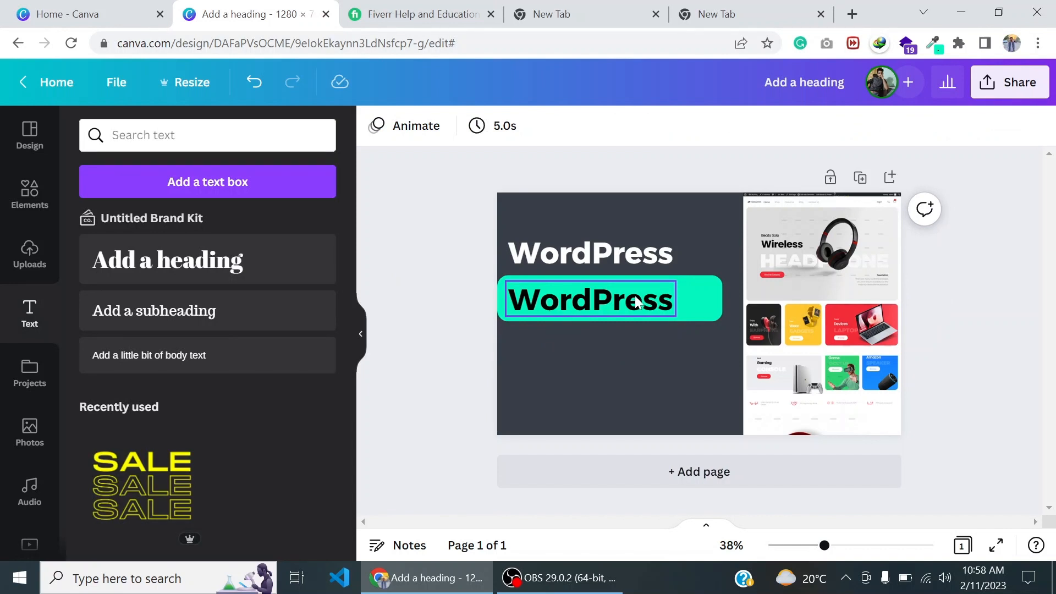
# Duplicate the white WordPress heading and place the copy below the turquoise bar, aligned and evenly spaced with the headings above
pyautogui.click(568, 263)
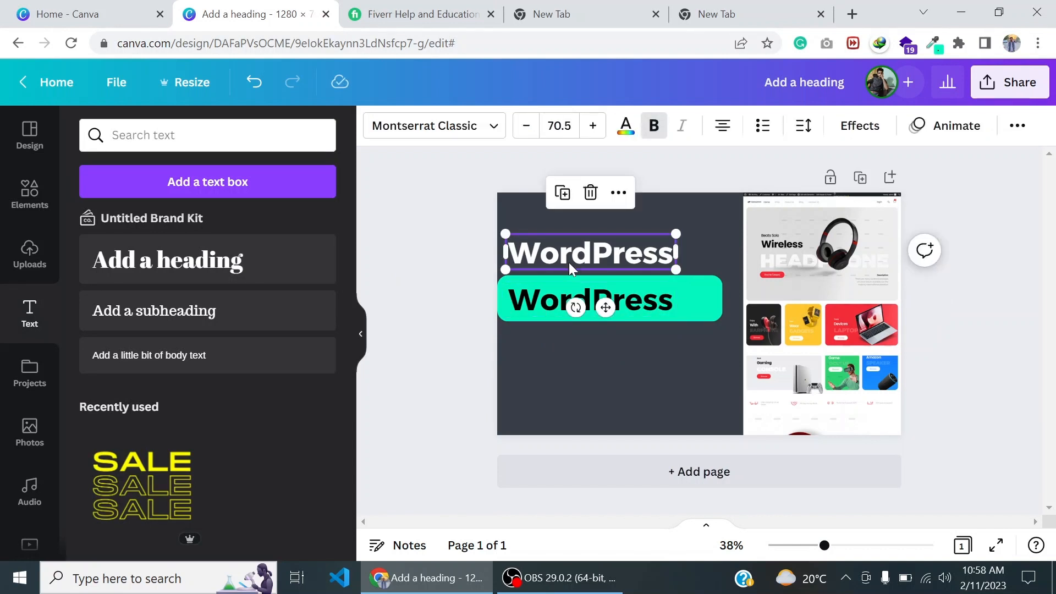
pyautogui.hotkey('ctrl', 'd')
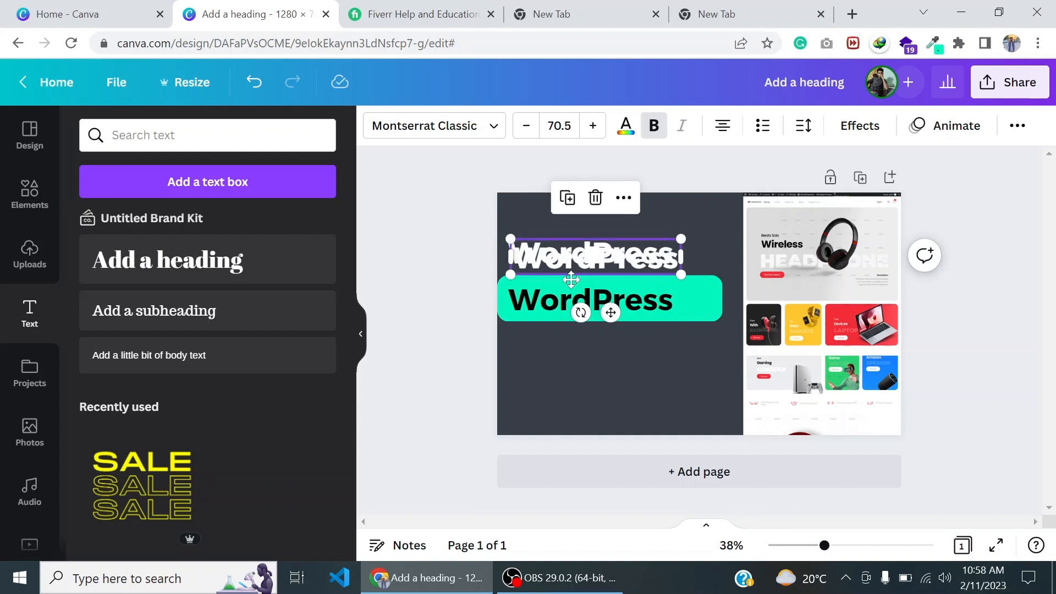
pyautogui.moveTo(569, 261); pyautogui.dragTo(564, 350)
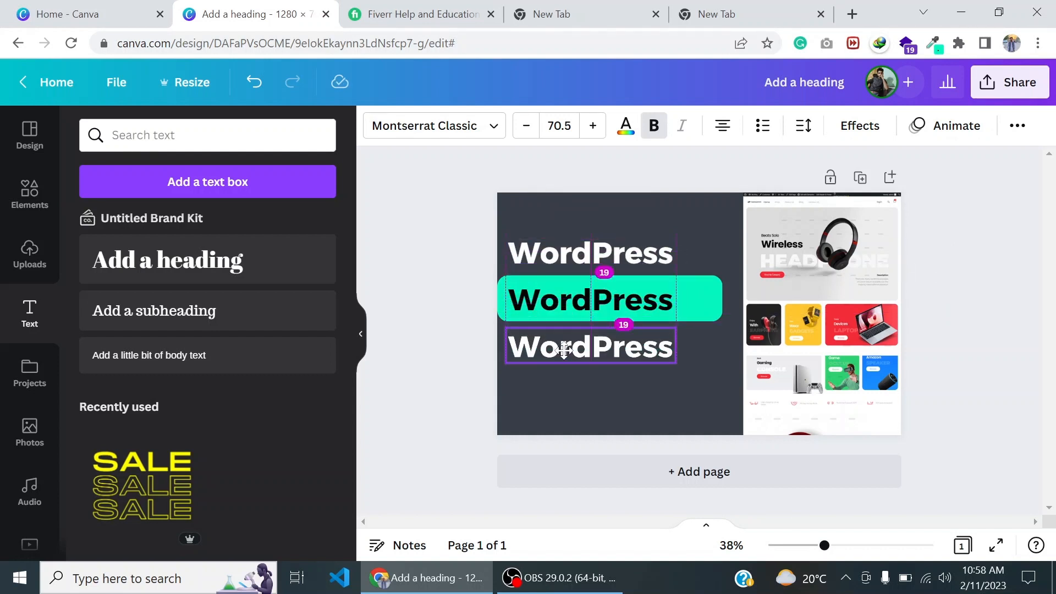
pyautogui.moveTo(563, 350); pyautogui.dragTo(556, 348)
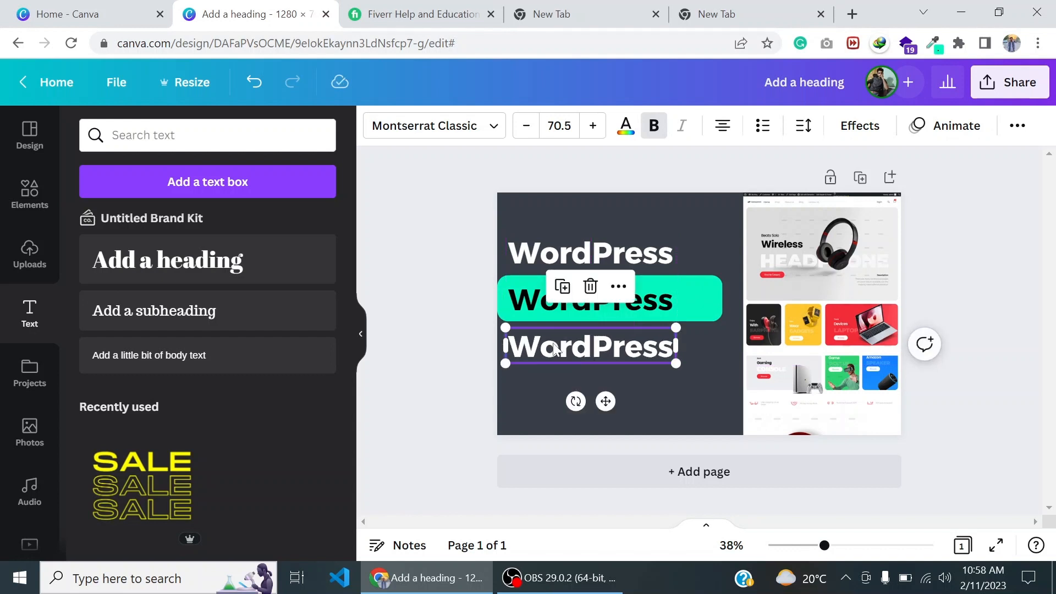
pyautogui.click(419, 328)
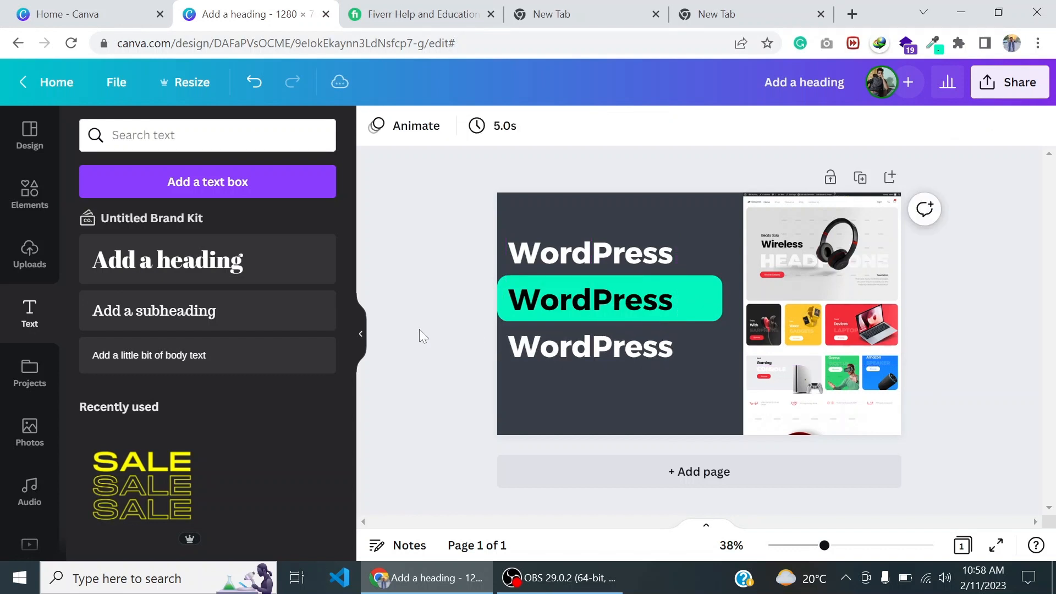
# Replace the black heading's text on the turquoise bar with "Ecommerce" and widen its text box to fit one line
pyautogui.doubleClick(567, 306)
pyautogui.press('BackSpace')
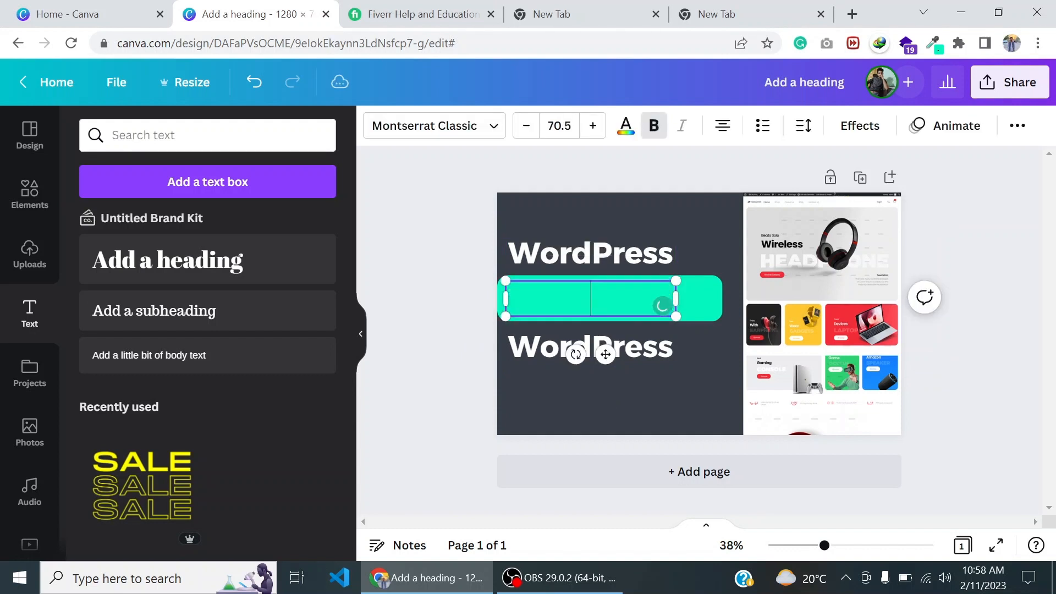
pyautogui.write('W')
pyautogui.press('BackSpace')
pyautogui.write('Ecommer')
pyautogui.write('c WordPre')
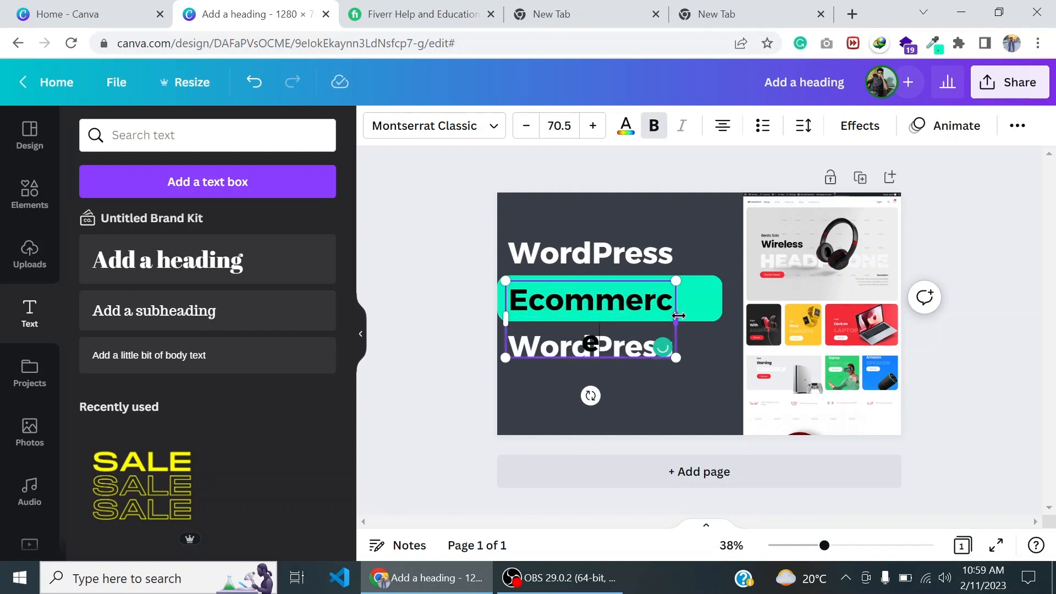
pyautogui.moveTo(678, 315); pyautogui.dragTo(699, 315)
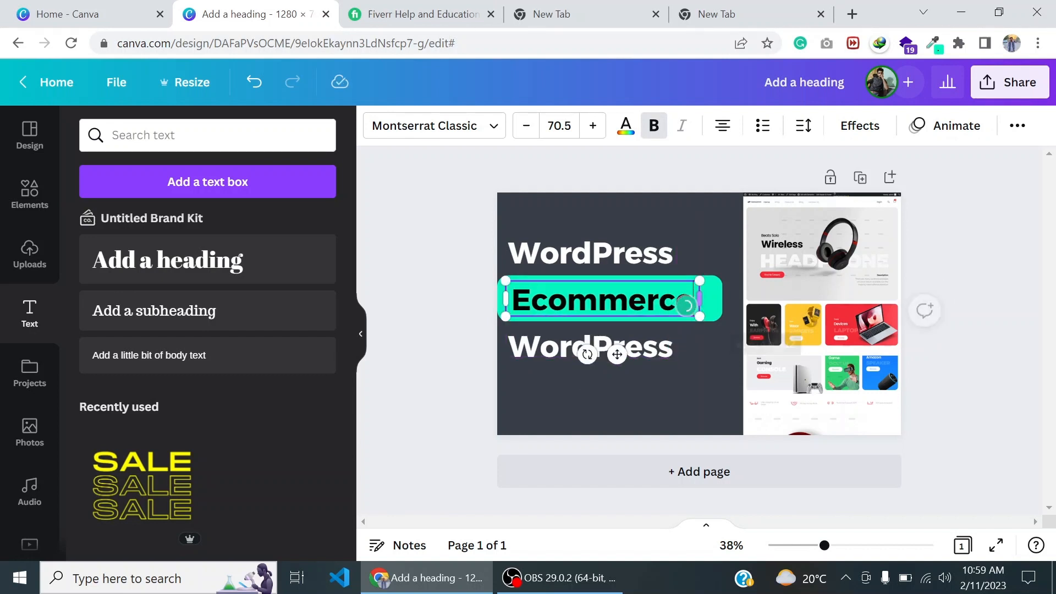
# Replace the text of the heading below the turquoise bar with "Website Design" and widen its box to the bar's end
pyautogui.click(553, 358)
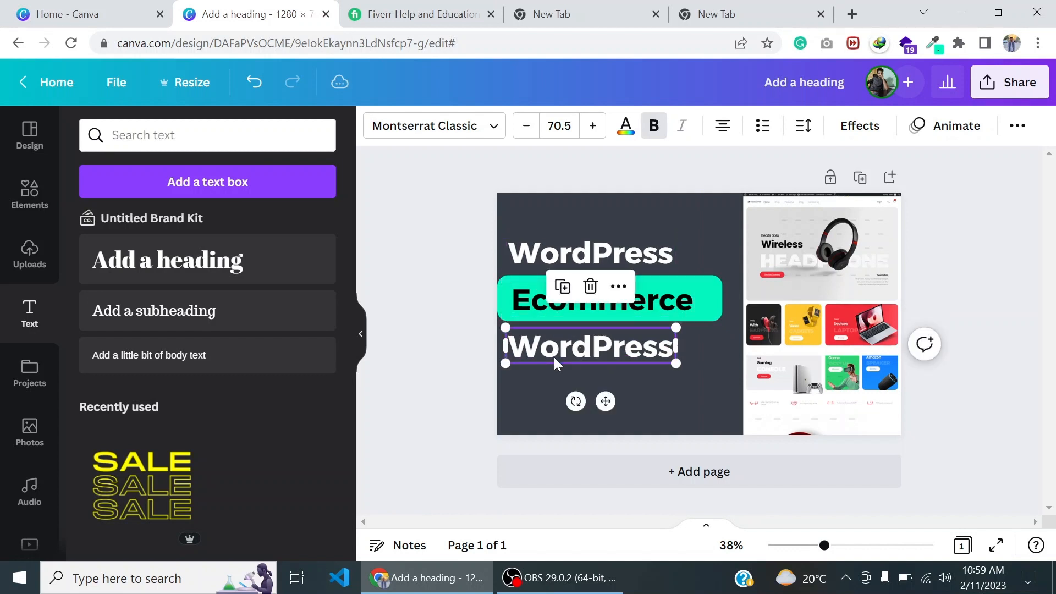
pyautogui.click(552, 352)
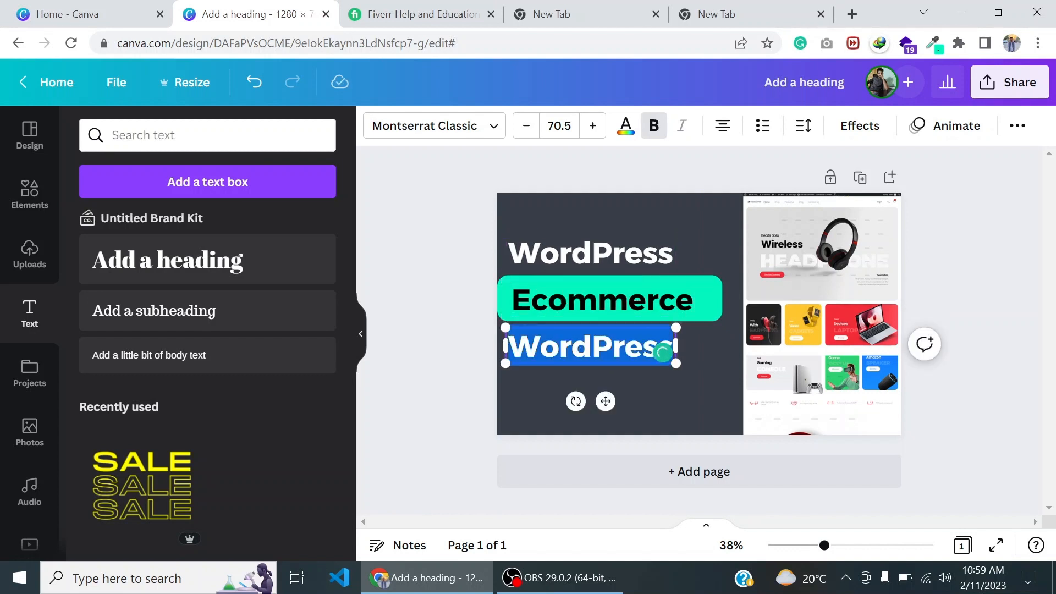
pyautogui.write('Websi')
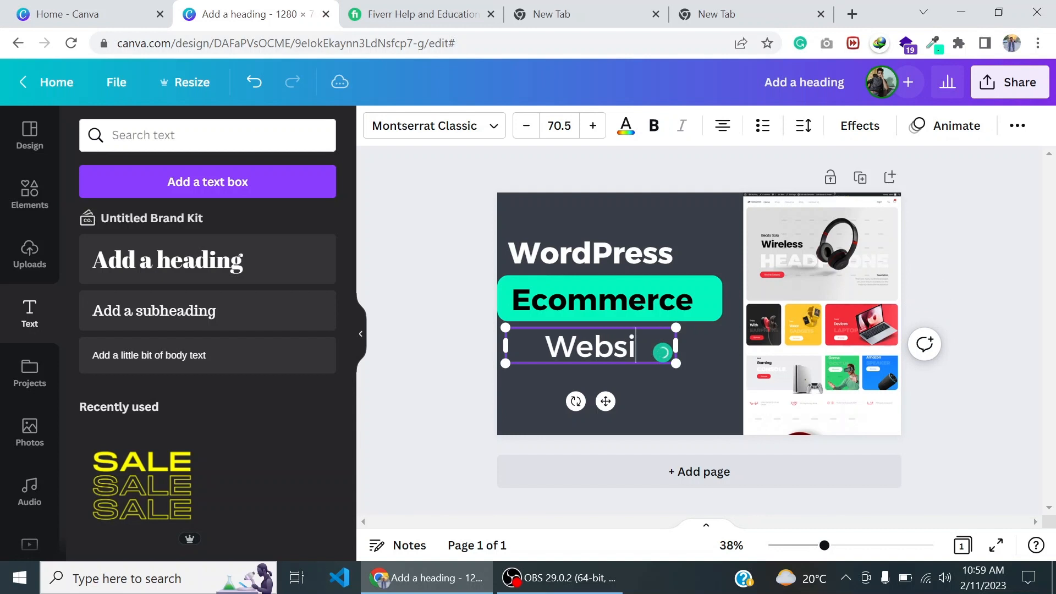
pyautogui.write('te Des')
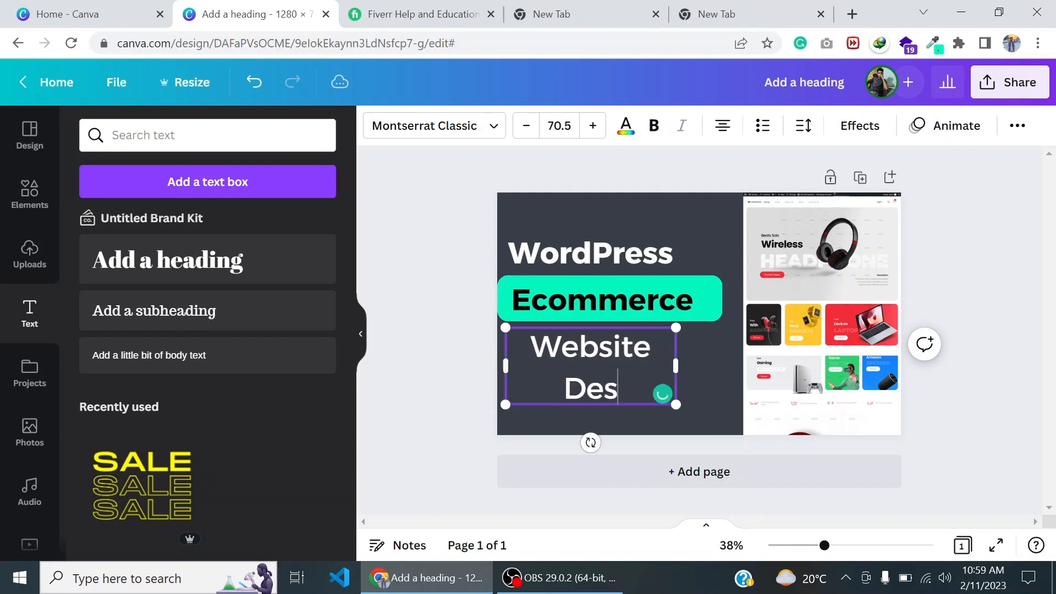
pyautogui.write('ign')
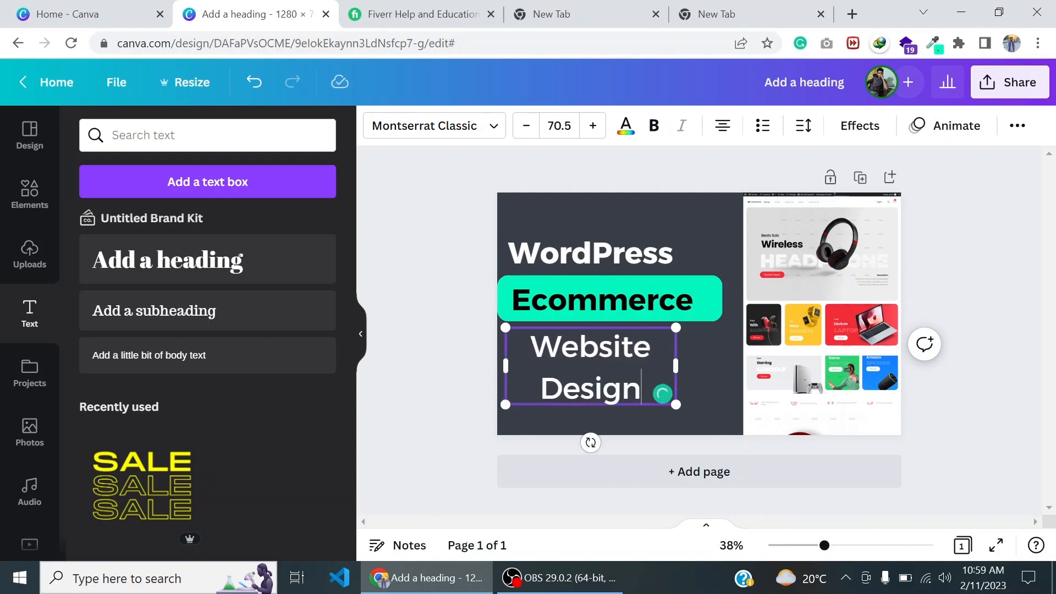
pyautogui.moveTo(676, 373); pyautogui.dragTo(723, 366)
# Make the Website Design heading bold and reduce its font size to 63.5 so it fits on one line
pyautogui.hotkey('ctrl', 'a')
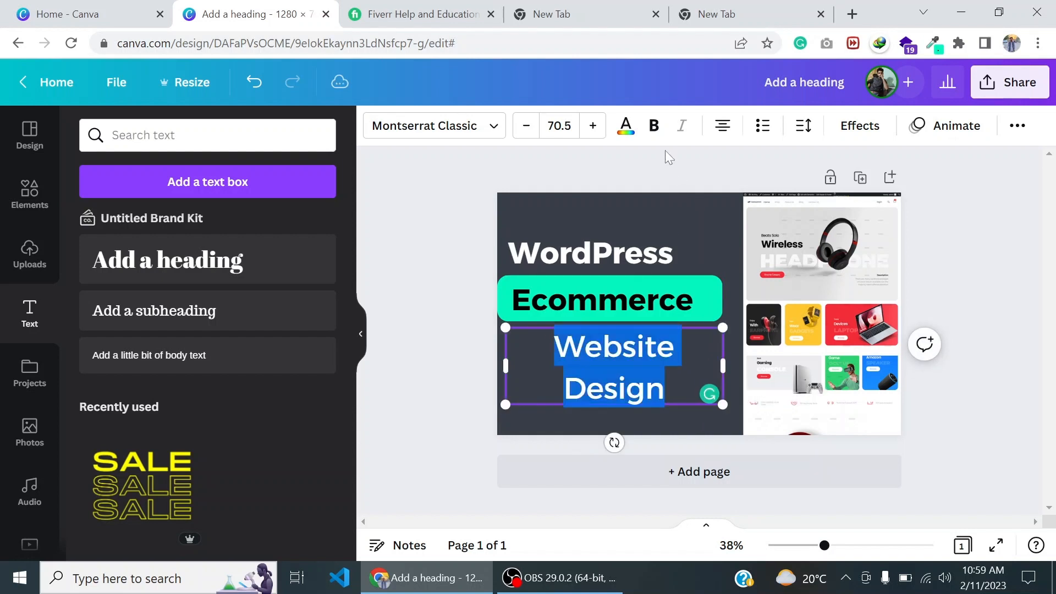
pyautogui.click(527, 131)
pyautogui.click(526, 131)
pyautogui.click(526, 131)
pyautogui.click(526, 131)
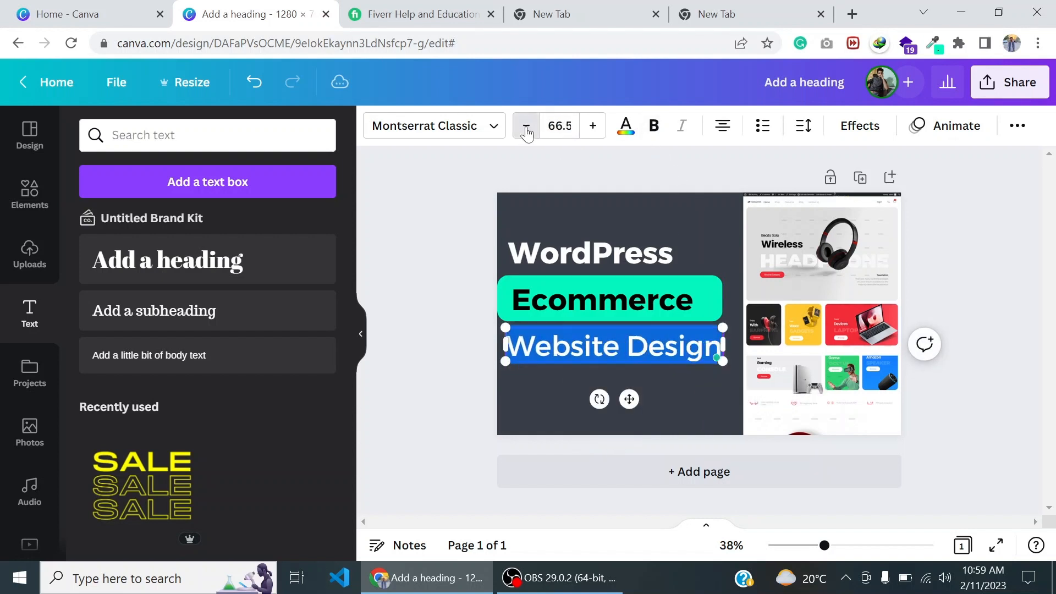
pyautogui.click(526, 130)
pyautogui.click(654, 129)
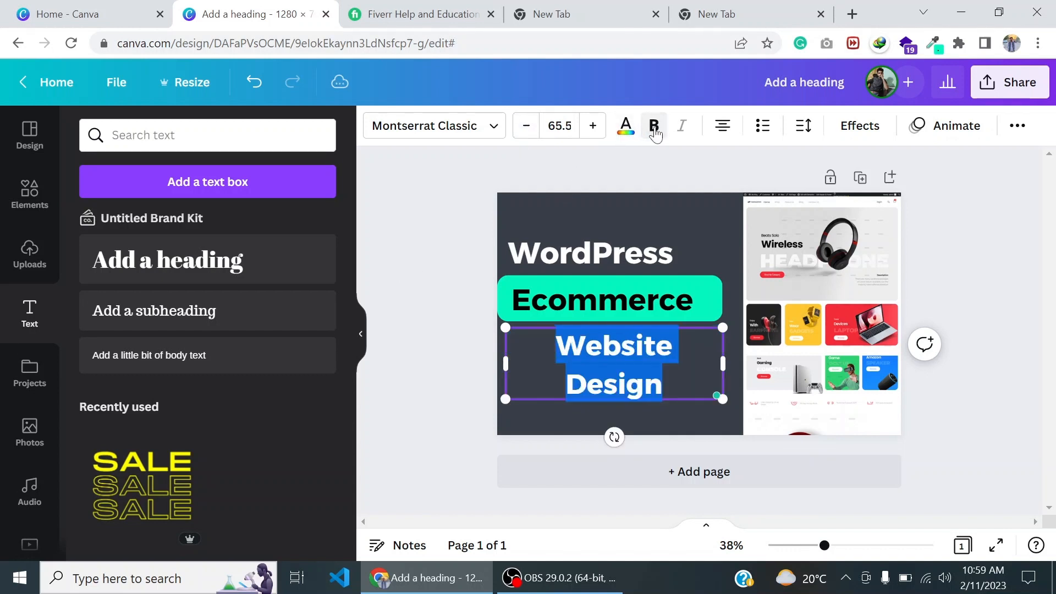
pyautogui.click(528, 129)
pyautogui.click(528, 129)
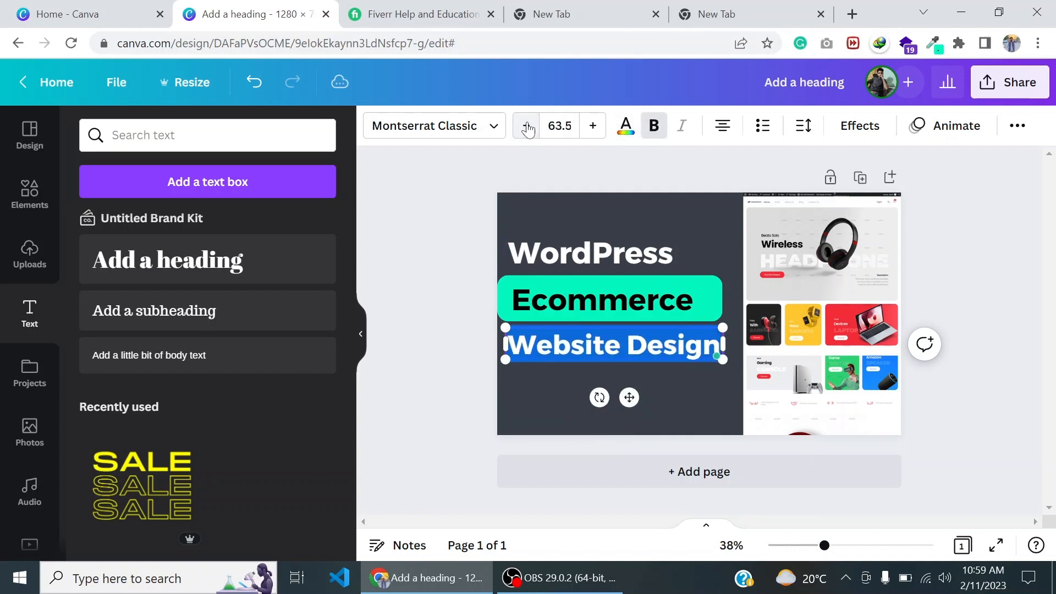
pyautogui.click(417, 257)
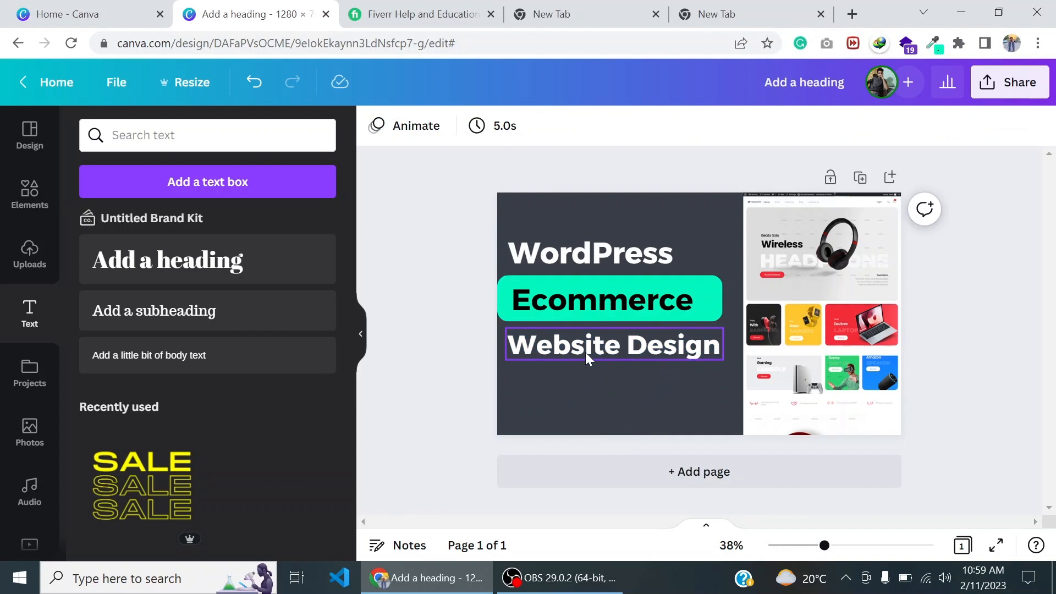
# Move the Website Design heading slightly down, widening its gap to the turquoise bar
pyautogui.moveTo(585, 354); pyautogui.dragTo(585, 359)
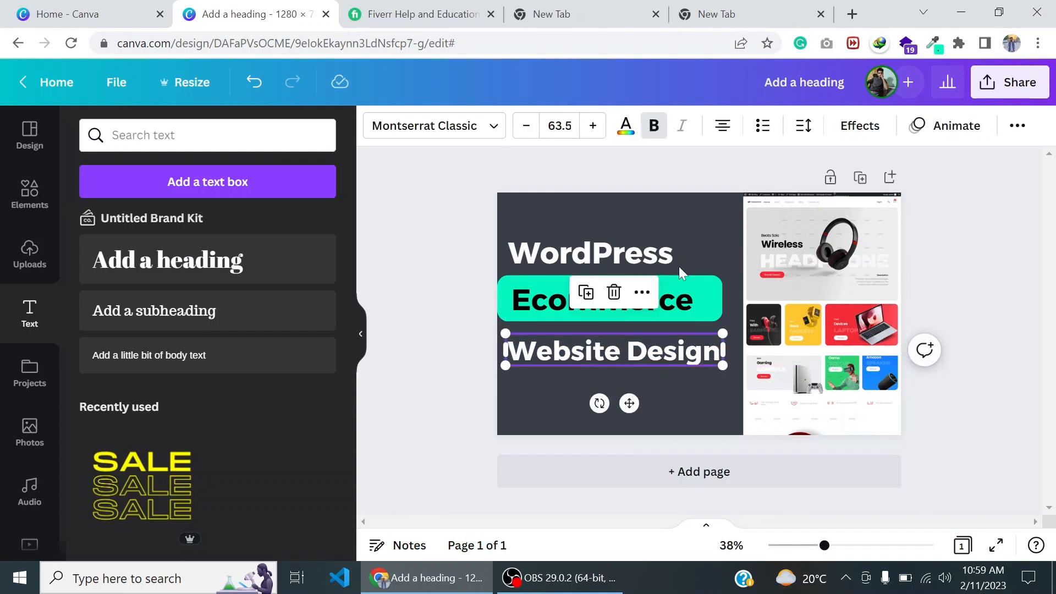
pyautogui.click(599, 263)
pyautogui.moveTo(599, 263); pyautogui.dragTo(593, 262)
pyautogui.click(467, 329)
# Try the Shadow, Neon, Glitch and Echo effects on the Ecommerce heading and keep Shadow with its default settings
pyautogui.click(544, 303)
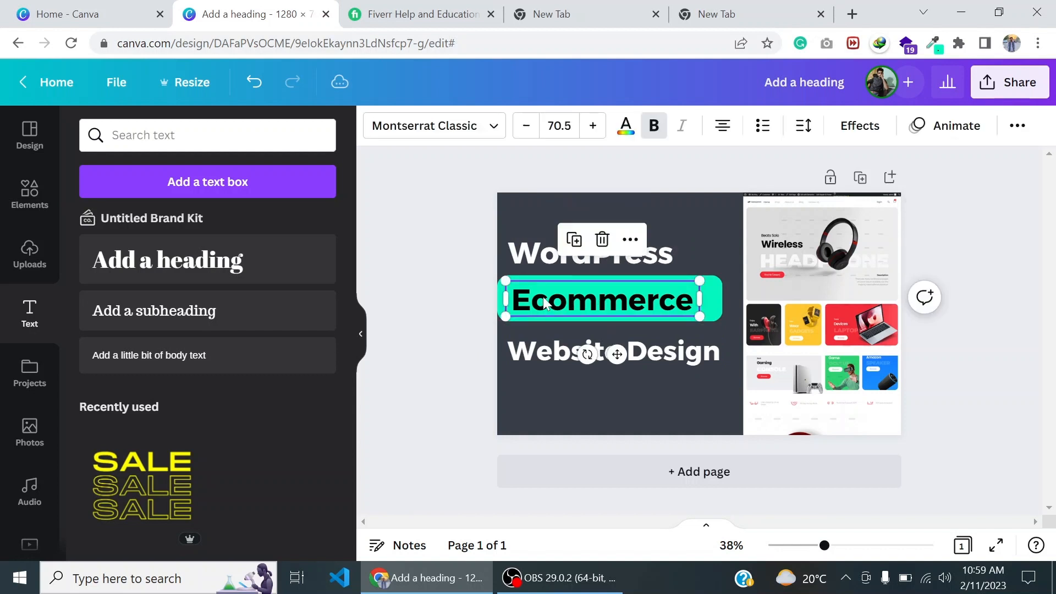
pyautogui.doubleClick(684, 304)
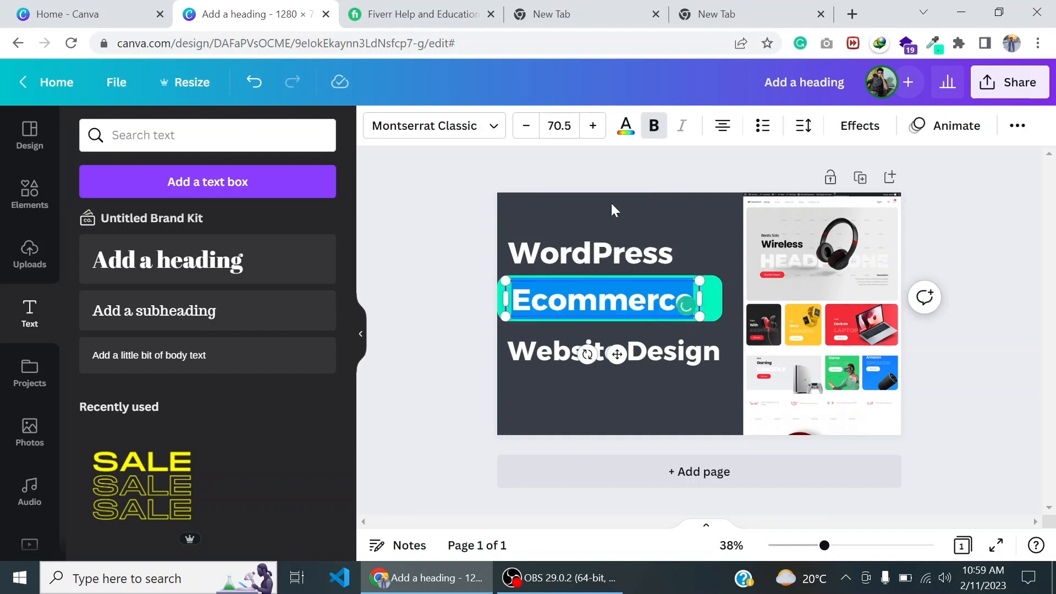
pyautogui.click(860, 125)
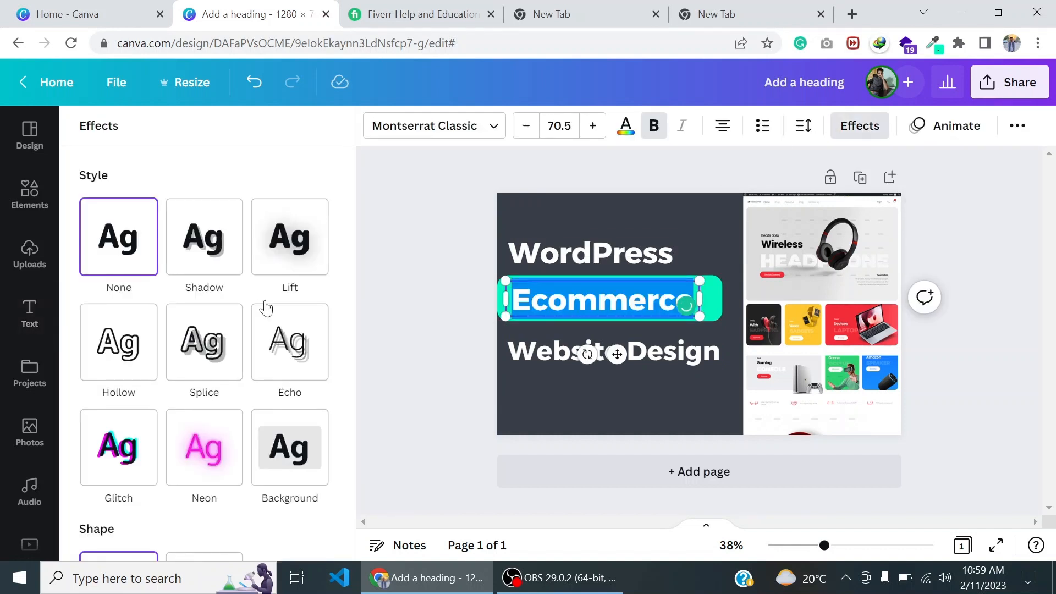
pyautogui.click(212, 242)
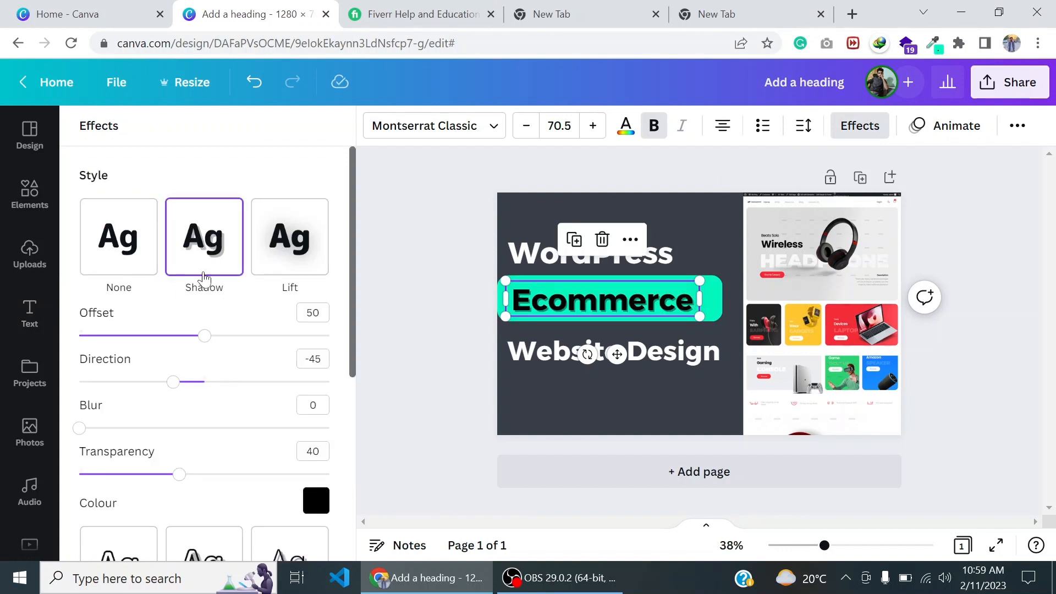
pyautogui.click(152, 254)
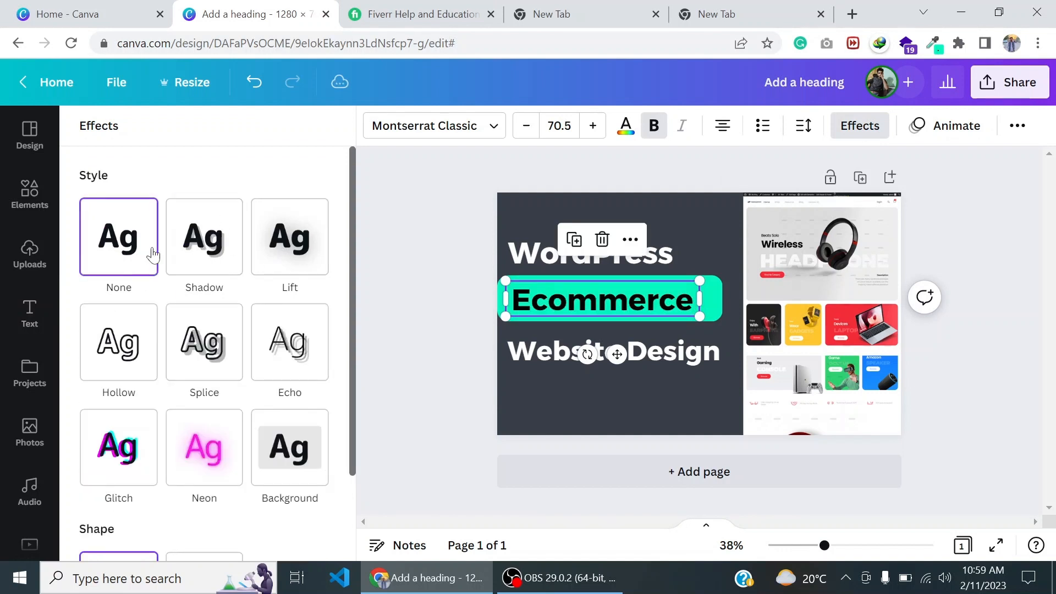
pyautogui.click(203, 440)
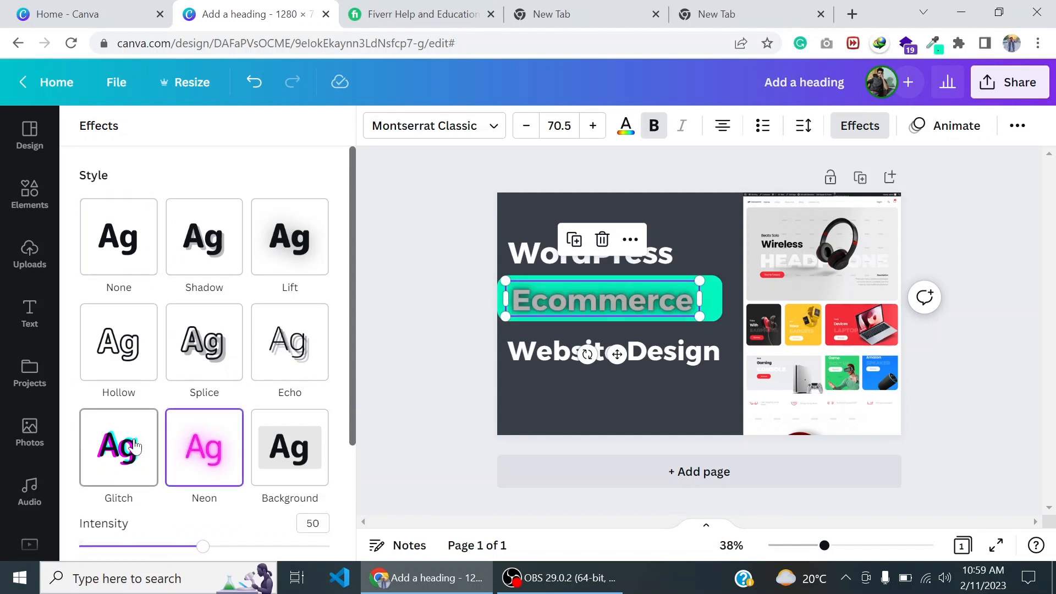
pyautogui.click(135, 446)
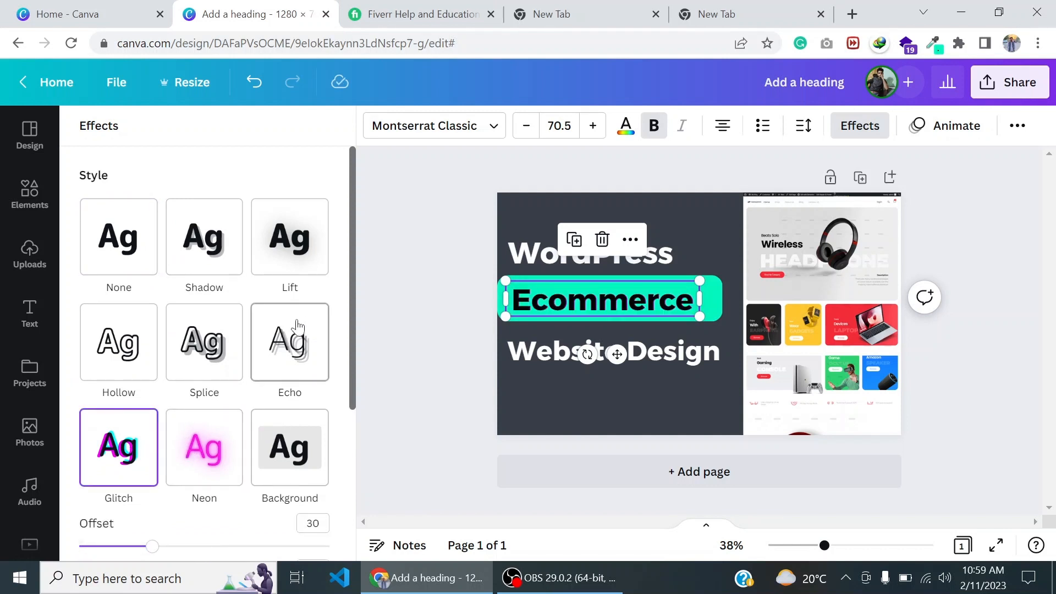
pyautogui.click(272, 339)
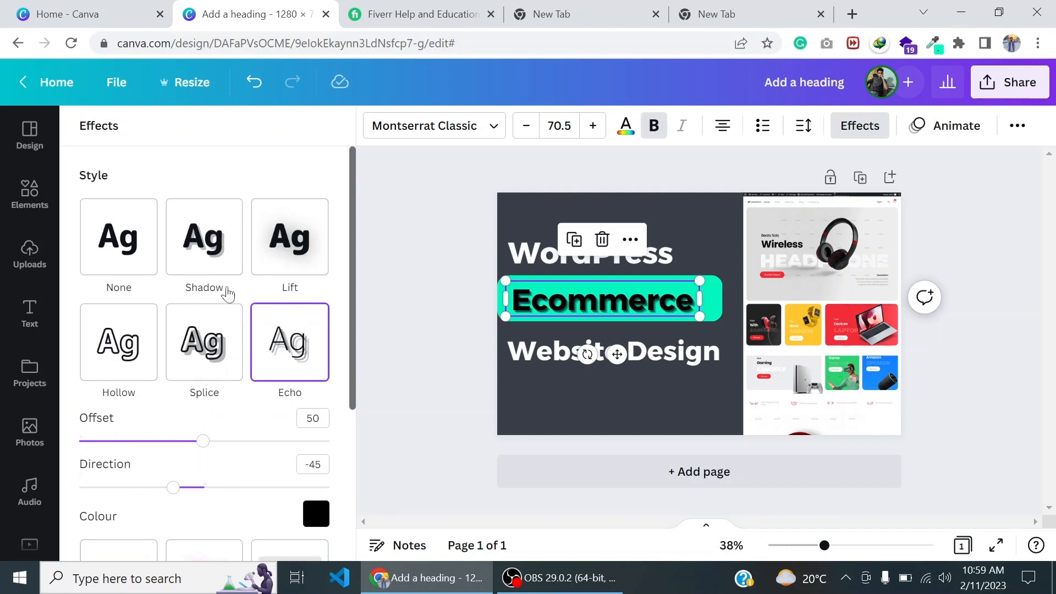
pyautogui.click(216, 261)
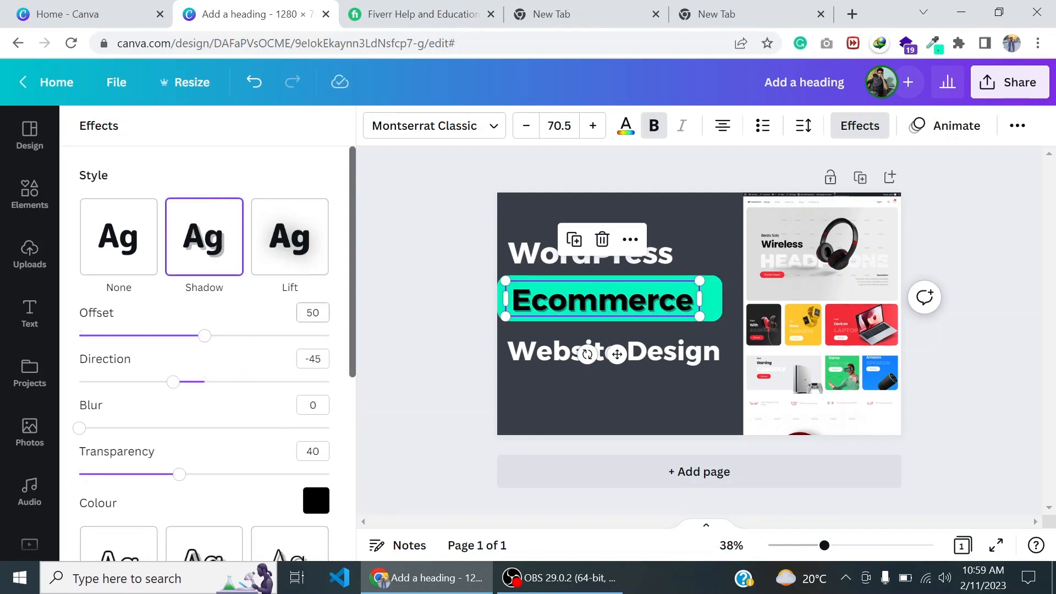
pyautogui.click(418, 295)
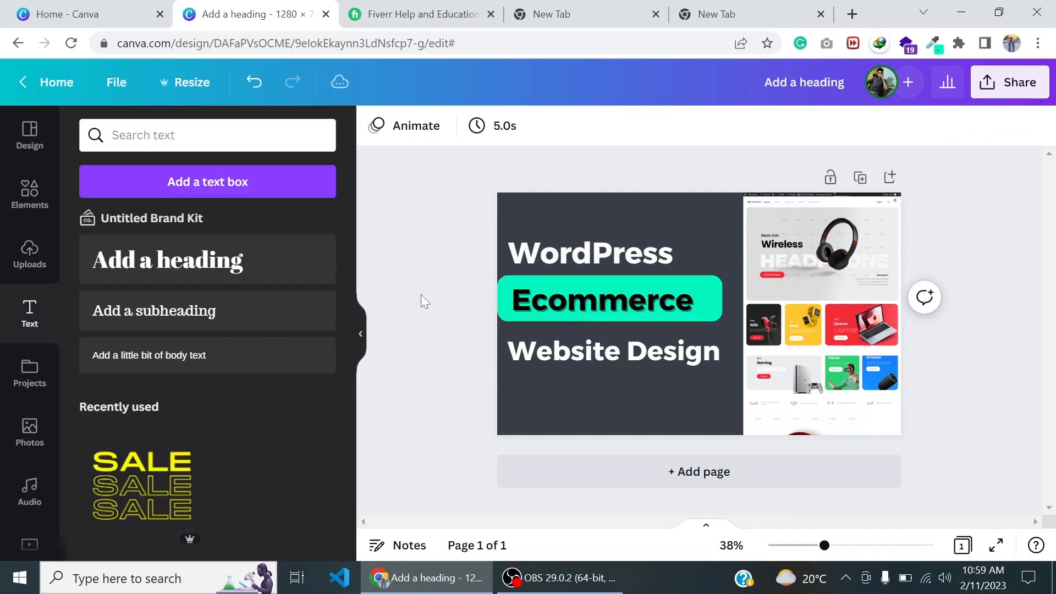
pyautogui.moveTo(571, 301); pyautogui.dragTo(572, 300)
pyautogui.click(443, 308)
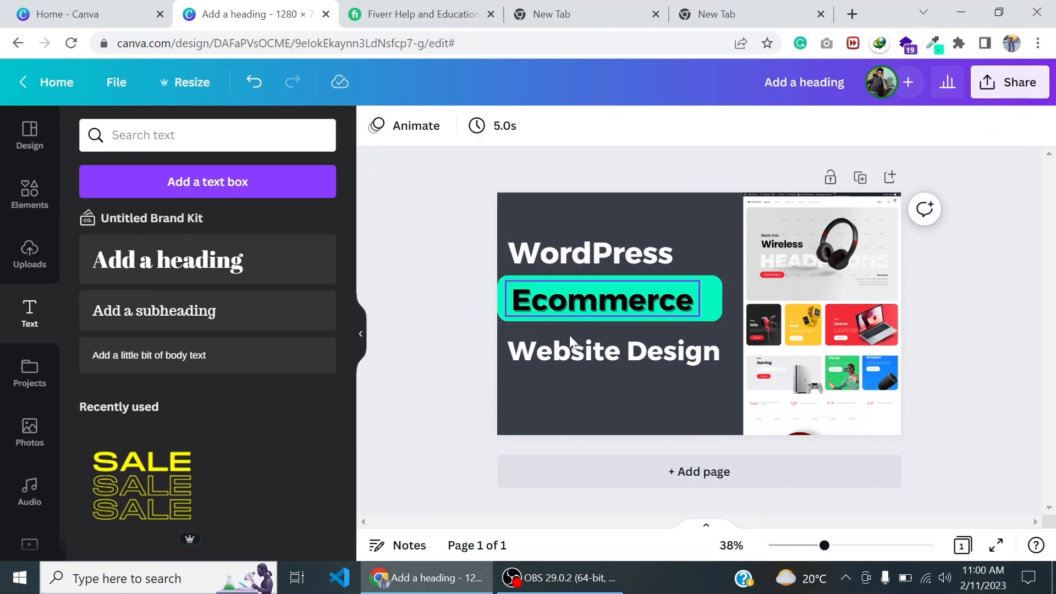
# Move the Website Design heading slightly left and up, closer to the turquoise bar
pyautogui.moveTo(572, 339); pyautogui.dragTo(568, 342)
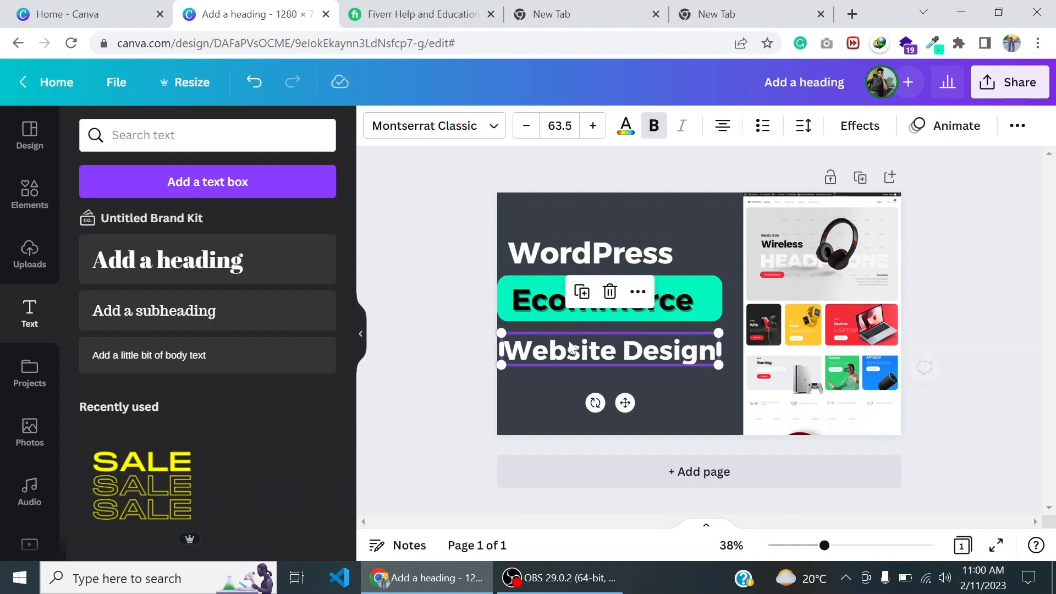
pyautogui.click(460, 293)
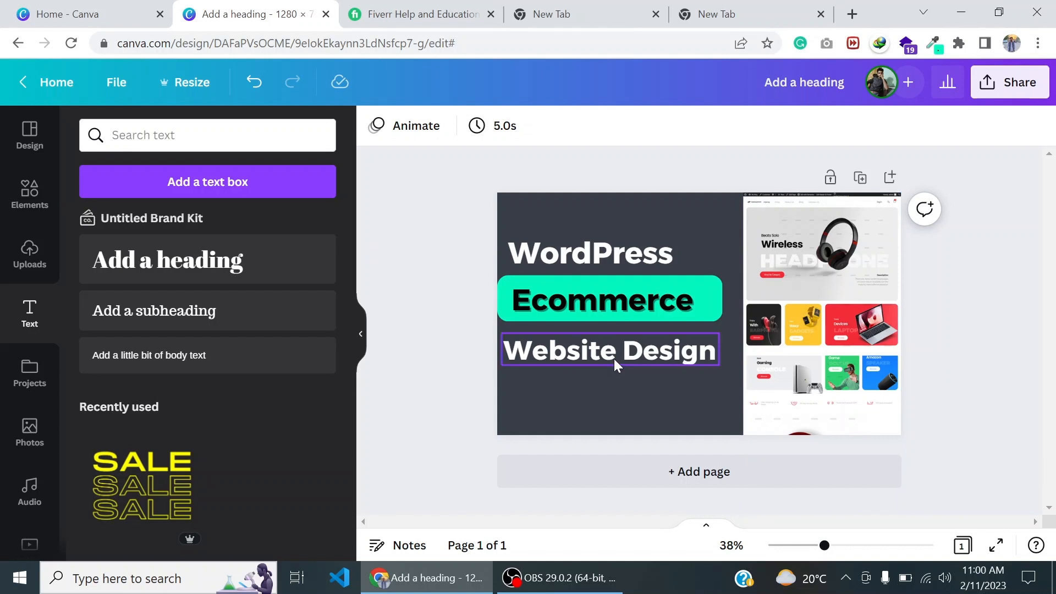
pyautogui.moveTo(619, 353); pyautogui.dragTo(620, 345)
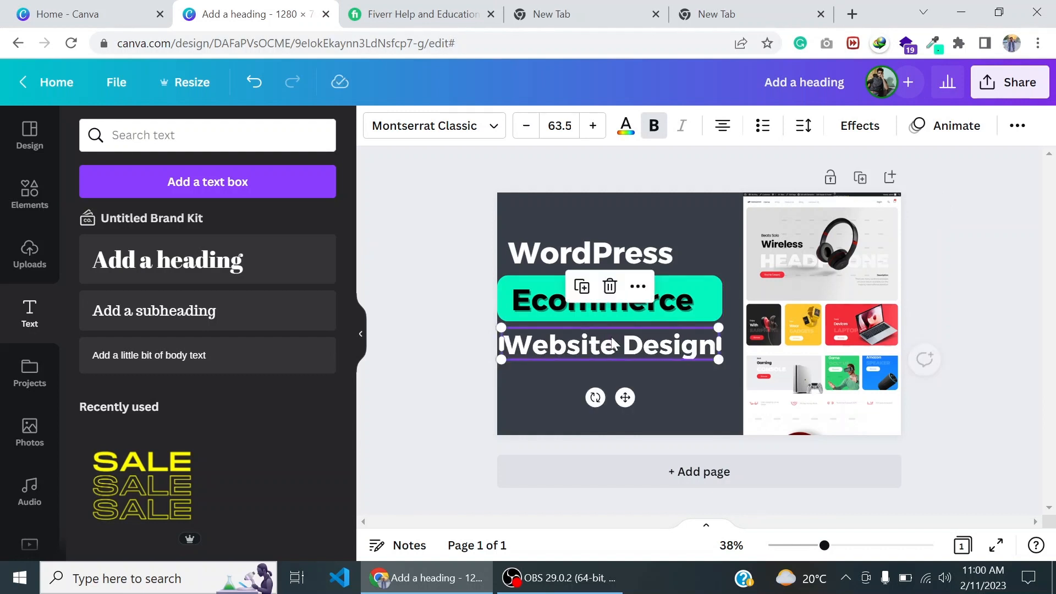
pyautogui.click(460, 271)
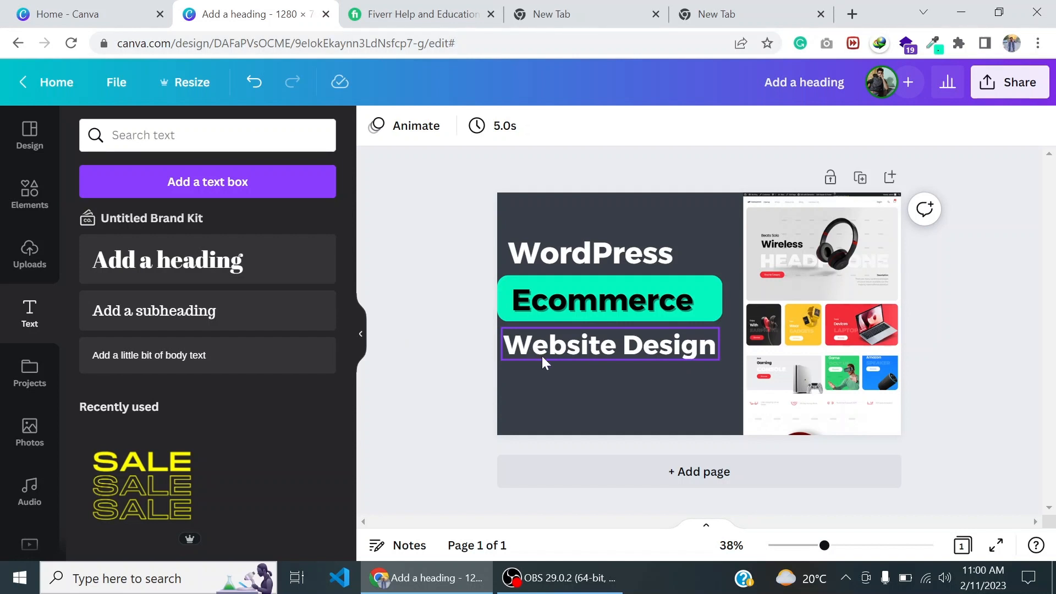
pyautogui.click(797, 250)
pyautogui.click(436, 253)
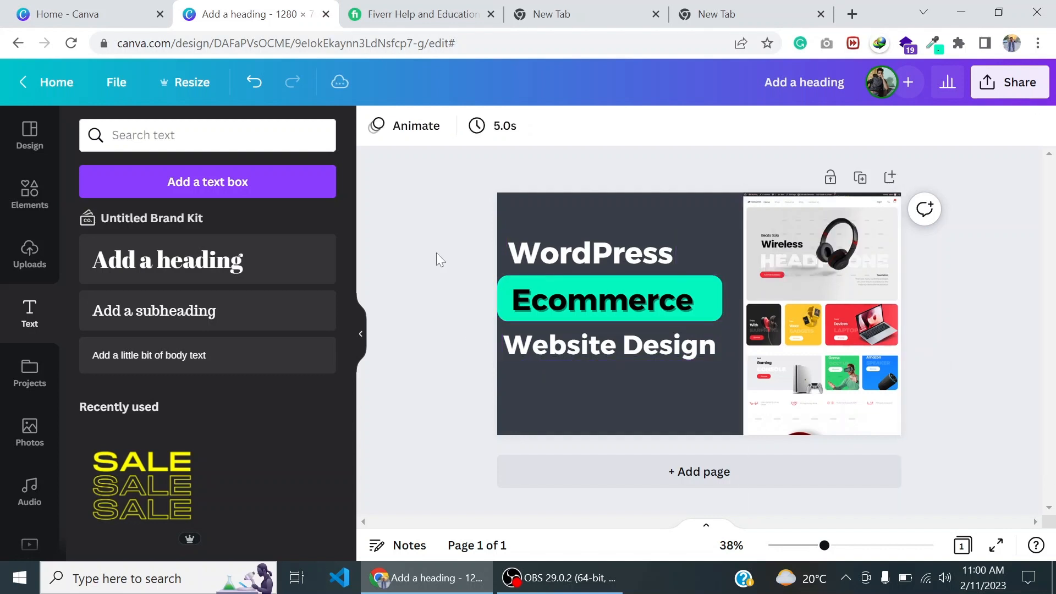
pyautogui.click(557, 262)
pyautogui.click(555, 296)
pyautogui.click(552, 338)
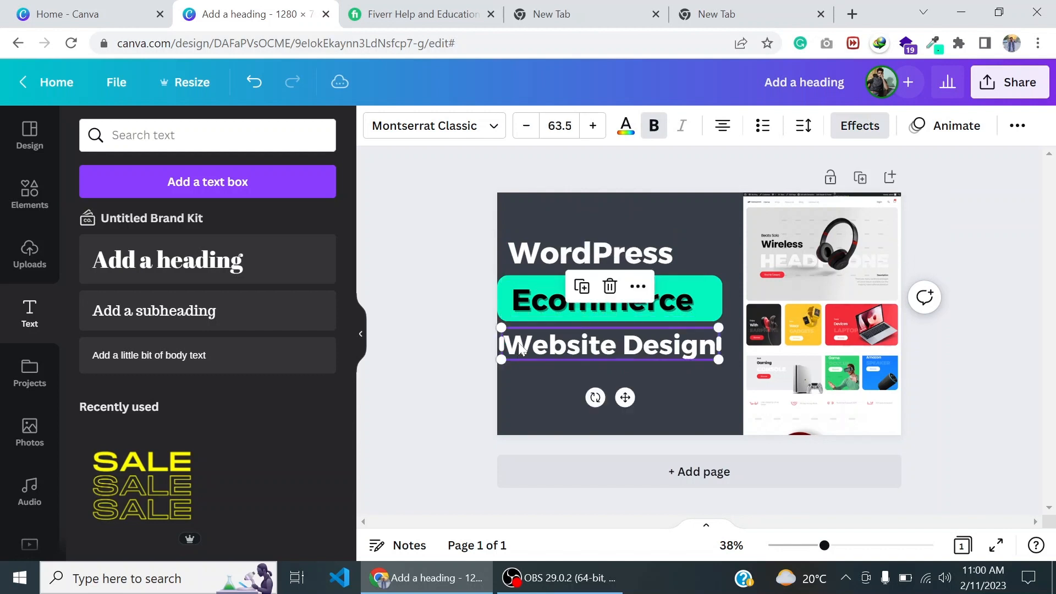
pyautogui.click(435, 343)
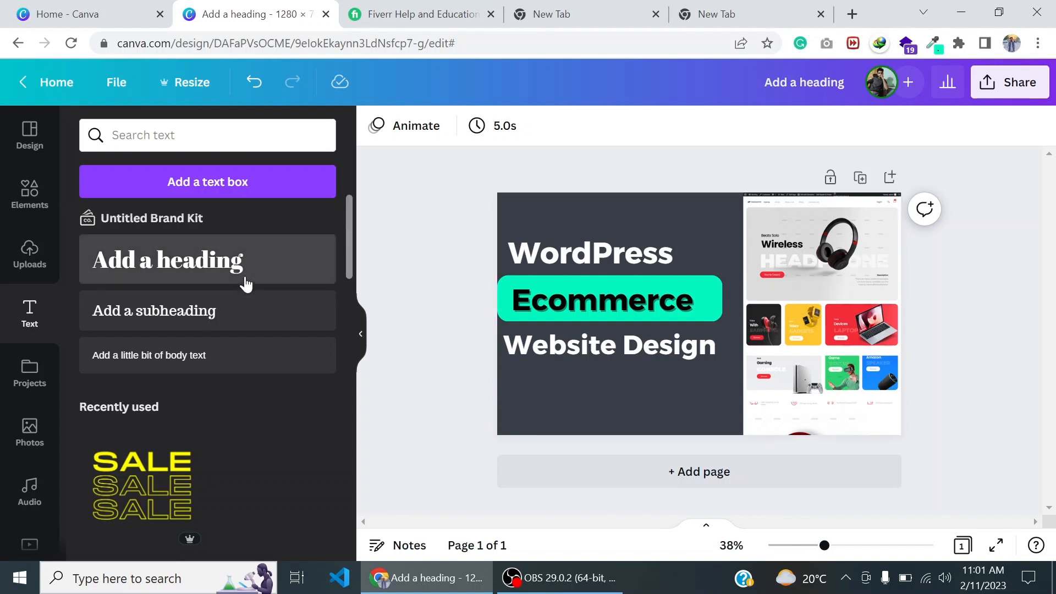
# Look through the uploaded images for a logo to use in the design
pyautogui.click(21, 265)
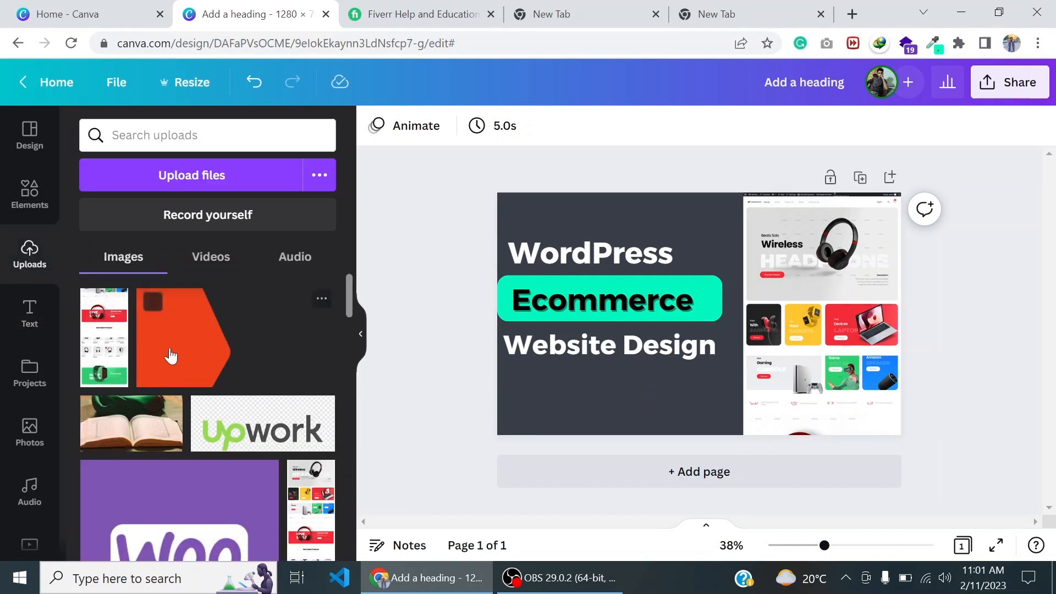
pyautogui.scroll(-6, 183, 308)
pyautogui.scroll(-4, 183, 374)
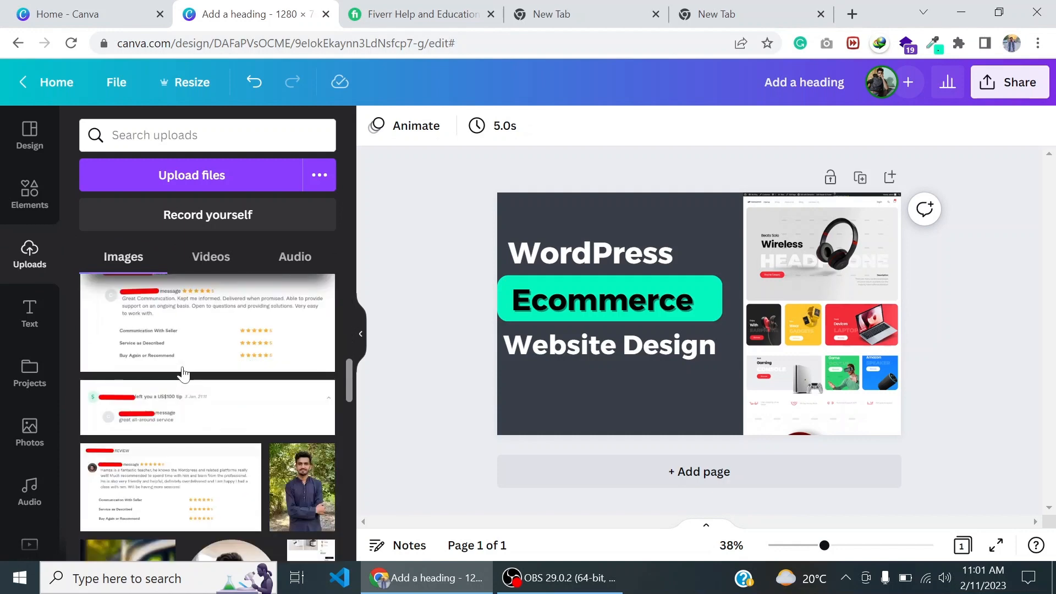
pyautogui.scroll(8, 183, 375)
pyautogui.moveTo(184, 375)
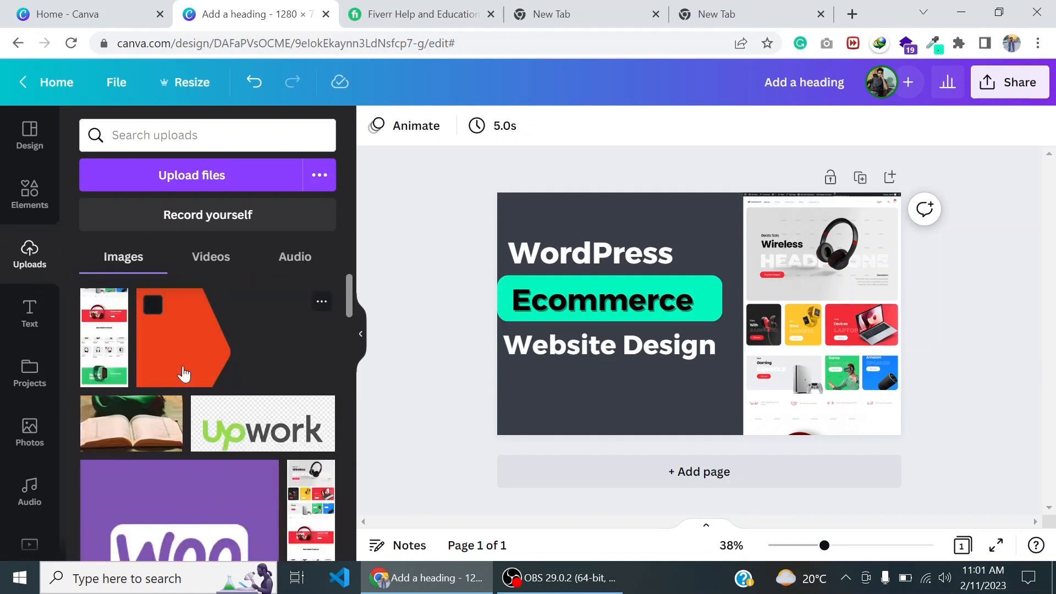
pyautogui.scroll(-2, 184, 375)
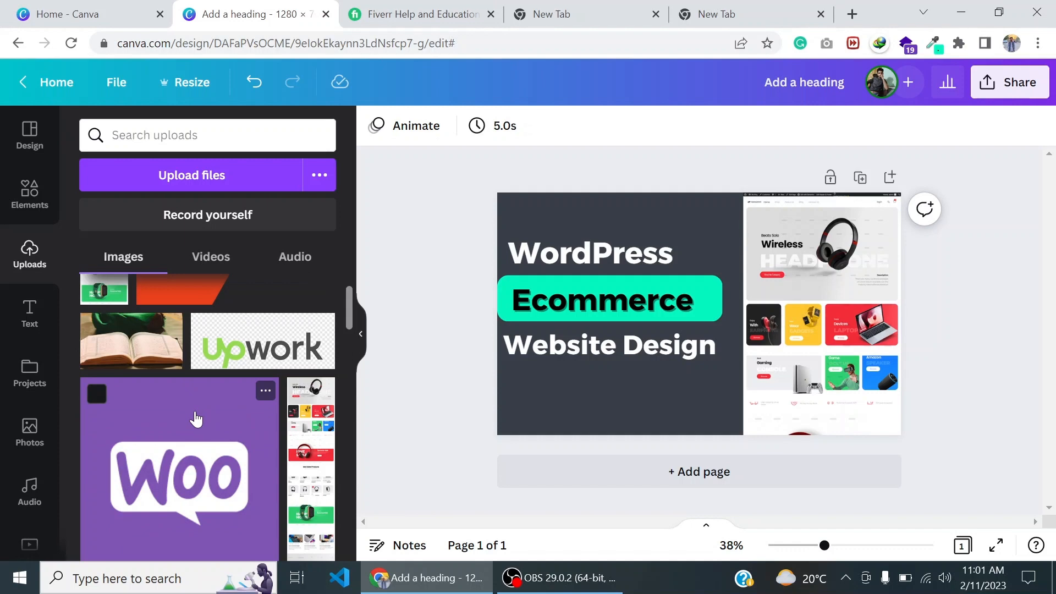
# Replace the previous element search with a new search for "frmae circl"
pyautogui.click(31, 198)
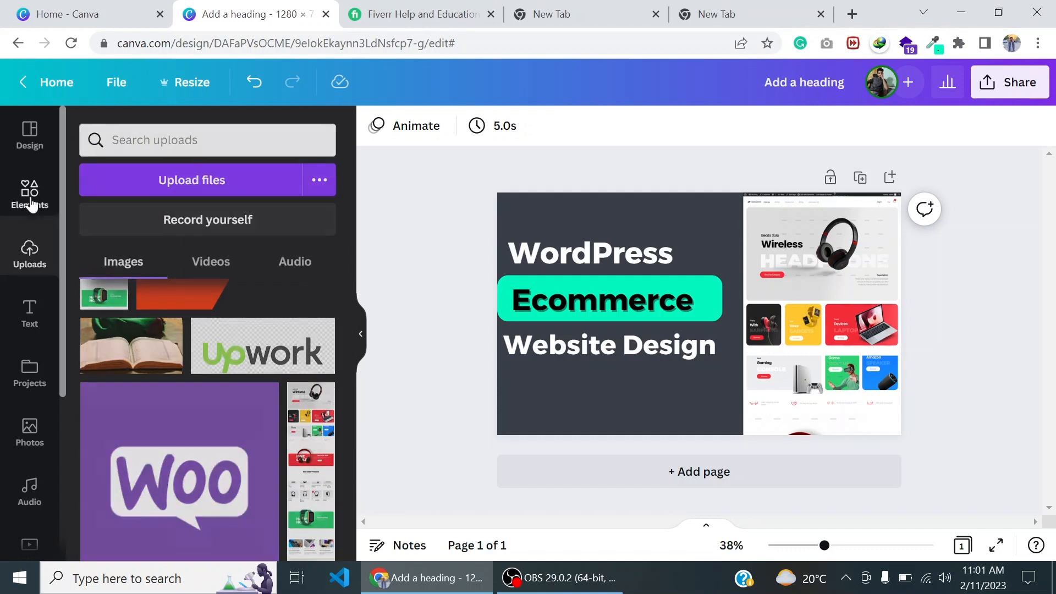
pyautogui.click(92, 129)
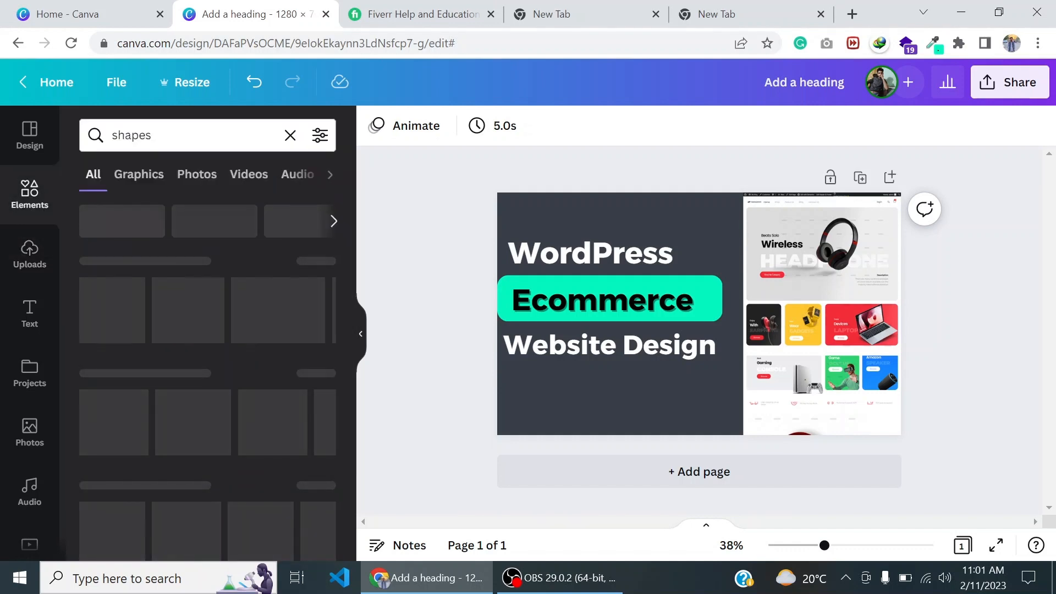
pyautogui.click(290, 135)
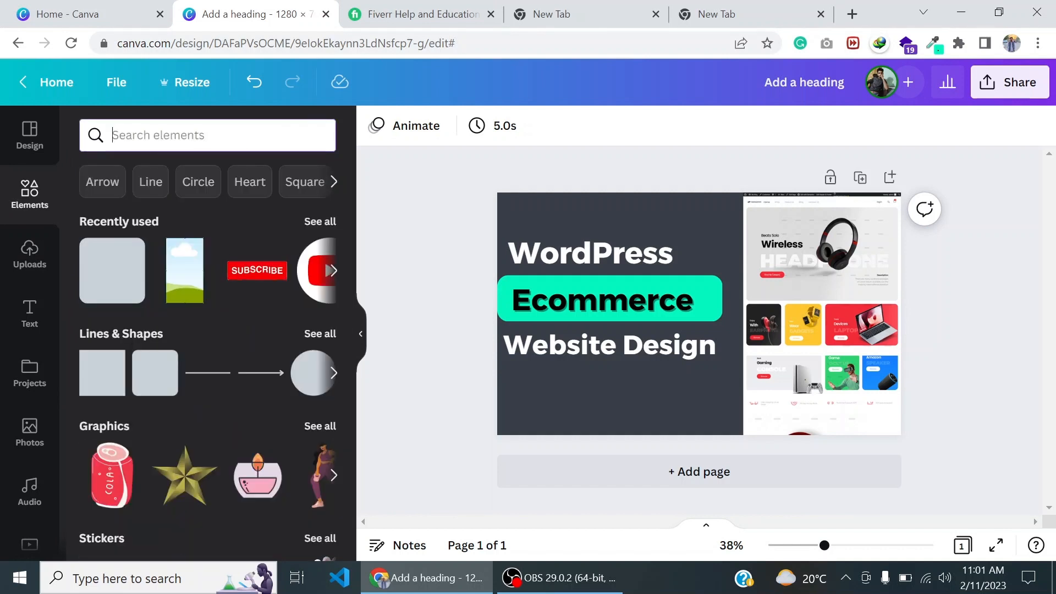
pyautogui.write('frma')
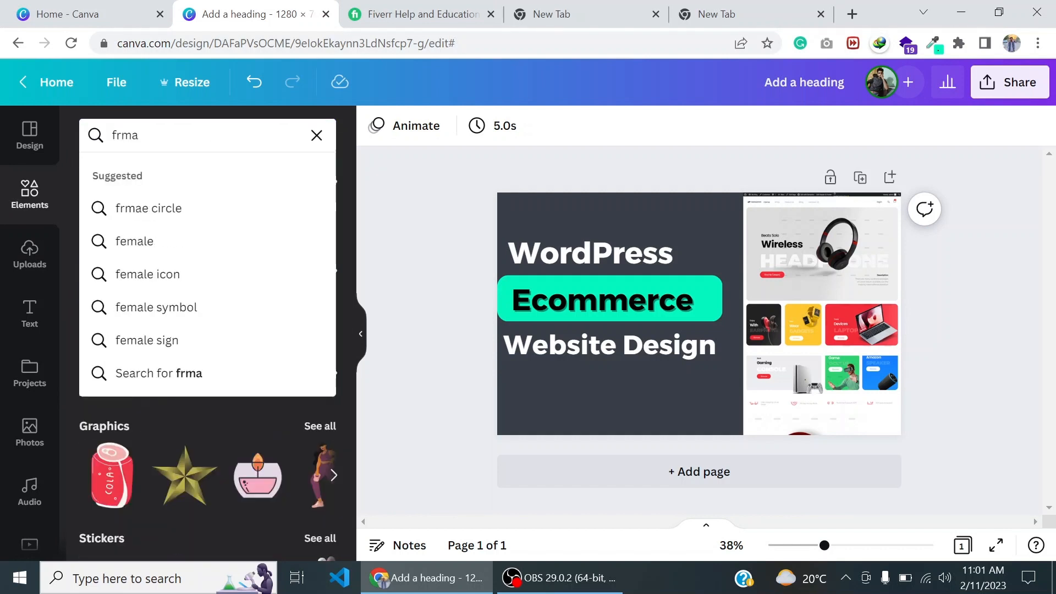
pyautogui.press('Down')
pyautogui.press('BackSpace')
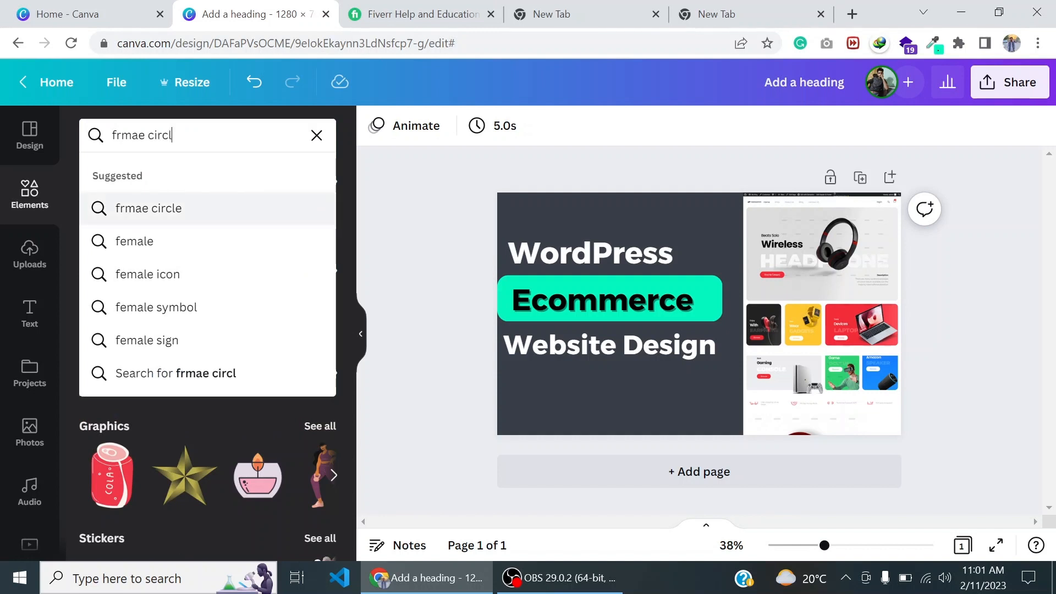
pyautogui.press('Return')
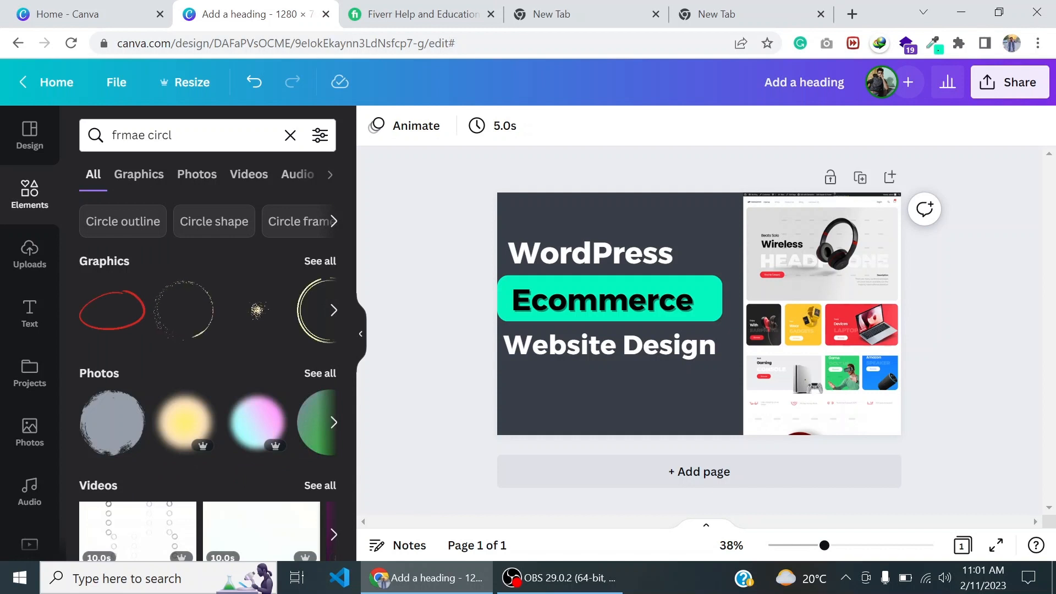
# Add the plain circle frame to the page, shrink it and place it below the start of the Website Design heading
pyautogui.scroll(-3, 196, 395)
pyautogui.scroll(-2, 199, 391)
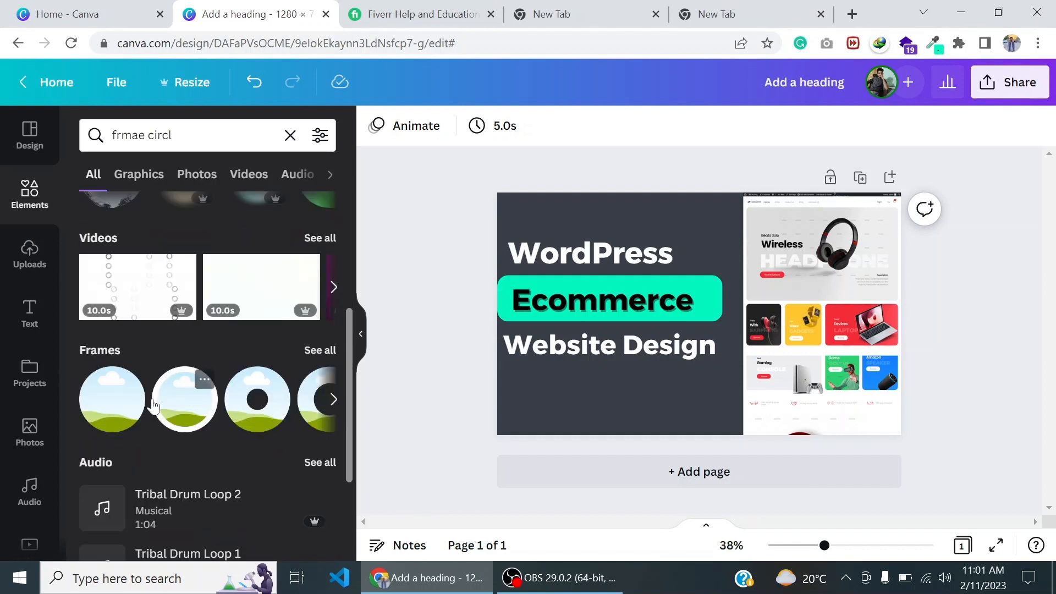
pyautogui.click(104, 395)
pyautogui.moveTo(731, 308); pyautogui.dragTo(623, 384)
pyautogui.moveTo(652, 330); pyautogui.dragTo(537, 390)
pyautogui.click(439, 382)
pyautogui.click(439, 374)
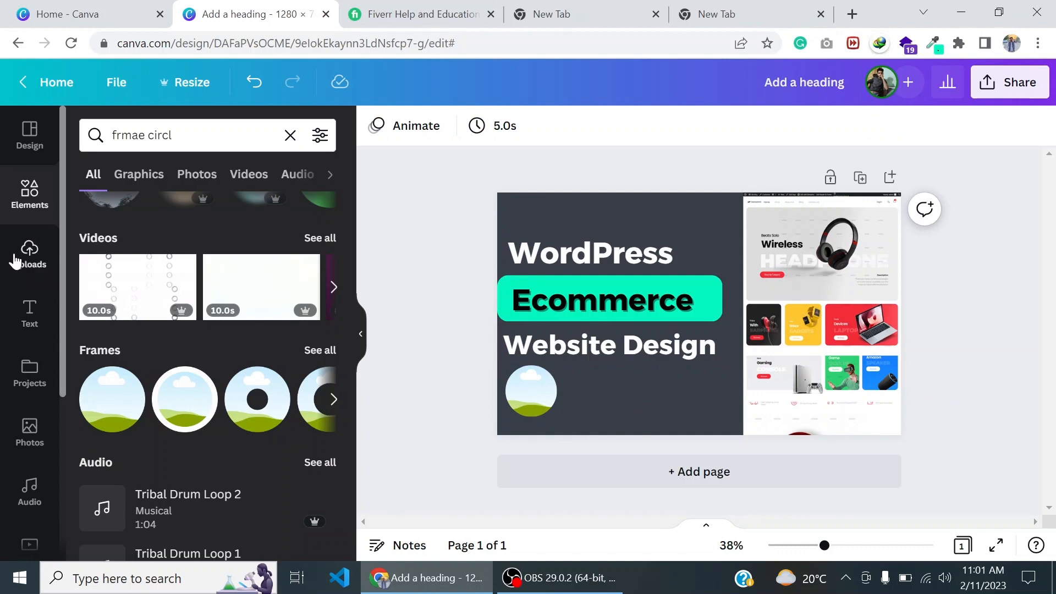
# Duplicate the small circle frame and place the copy beside it on the right, at the same height
pyautogui.click(15, 258)
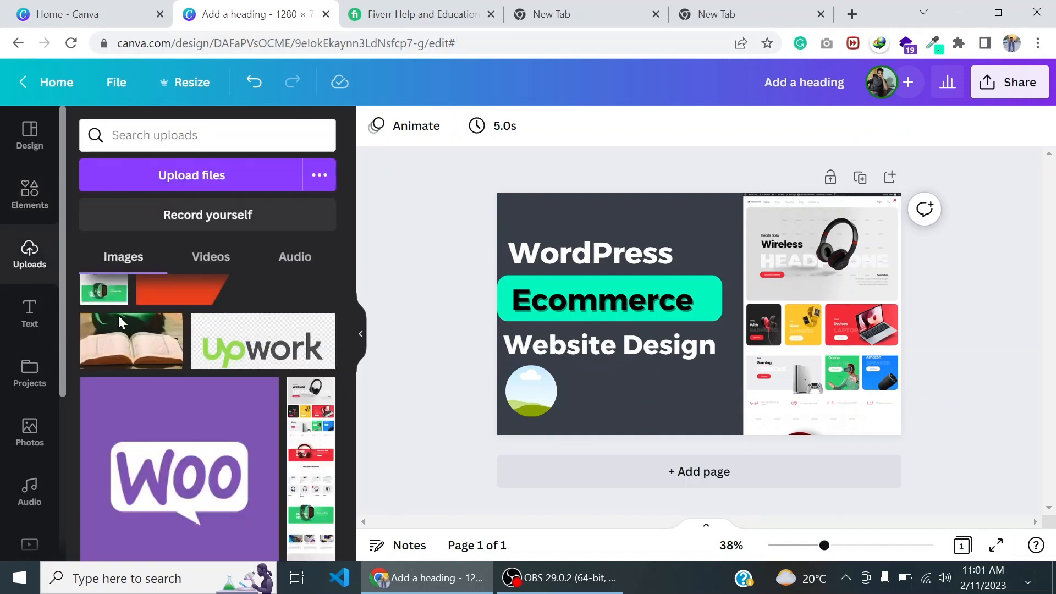
pyautogui.click(517, 388)
pyautogui.click(502, 324)
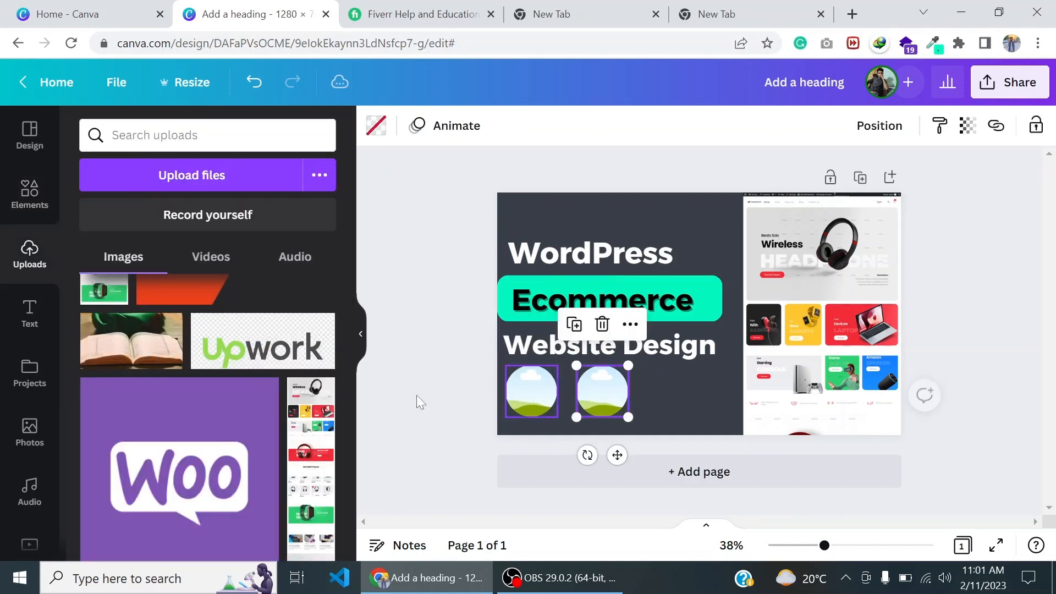
# Fill the right circle frame with the uploaded Woo logo and move the empty circle frame to the right of it
pyautogui.click(212, 440)
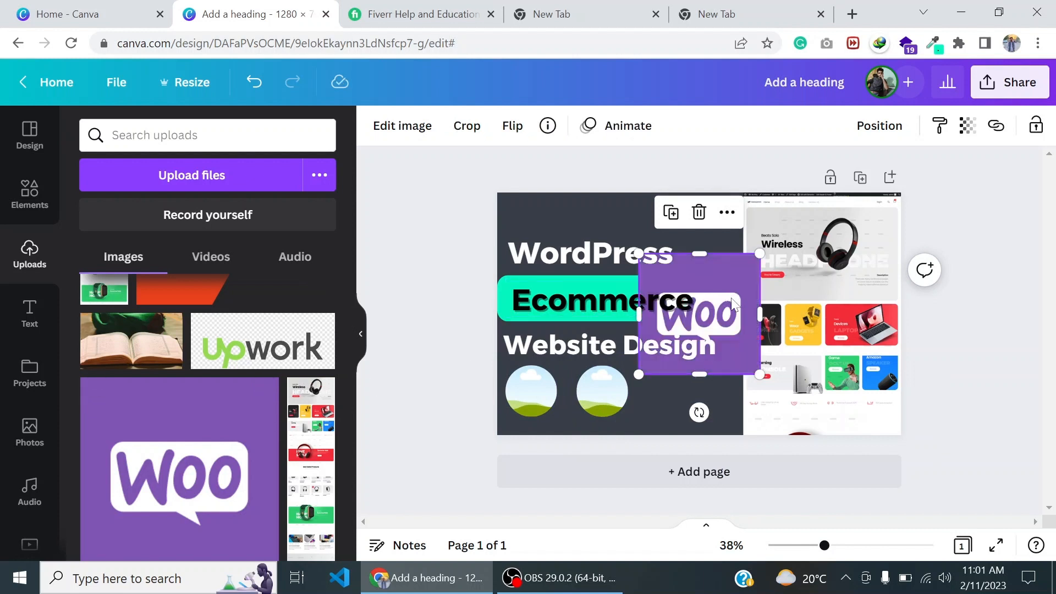
pyautogui.moveTo(735, 304); pyautogui.dragTo(622, 385)
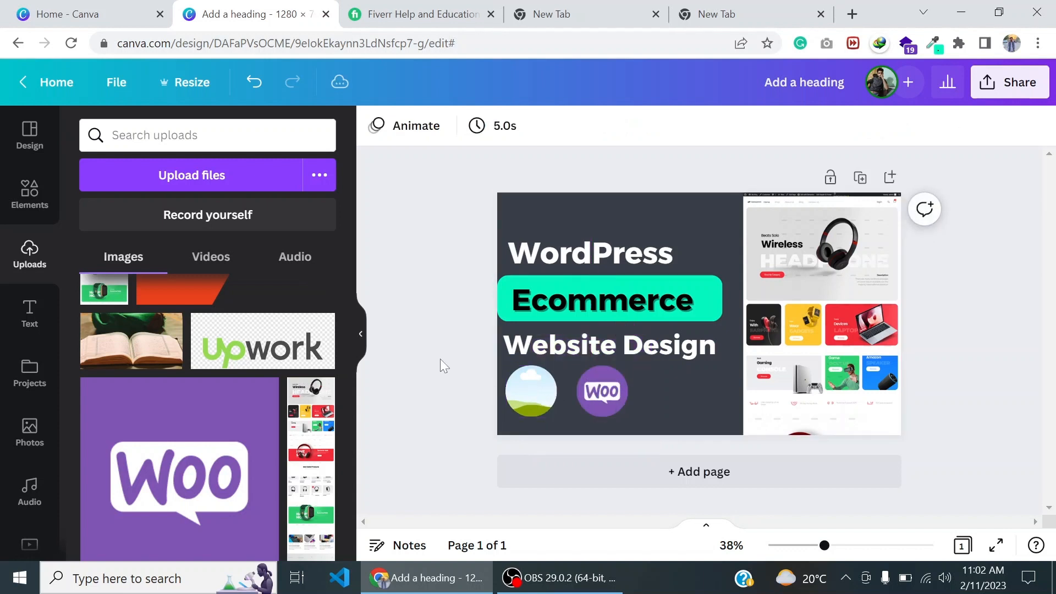
pyautogui.moveTo(536, 397); pyautogui.dragTo(689, 396)
pyautogui.moveTo(691, 395); pyautogui.dragTo(692, 396)
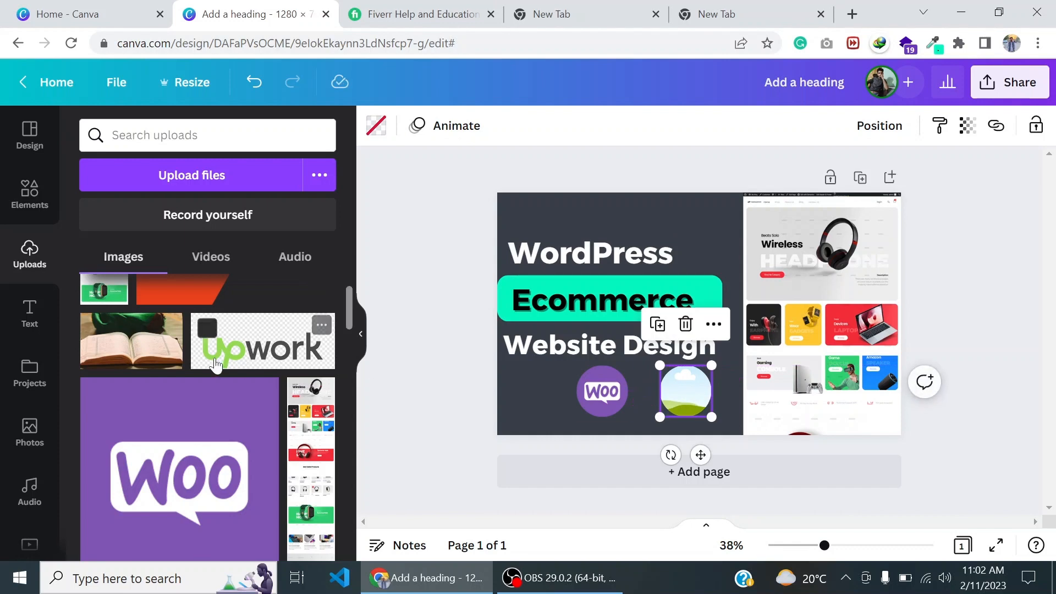
# Add the uploaded Elementor logo to the page, crop it to its square icon and place it over the empty circle frame
pyautogui.scroll(-5, 219, 365)
pyautogui.scroll(6, 219, 365)
pyautogui.scroll(-10, 219, 365)
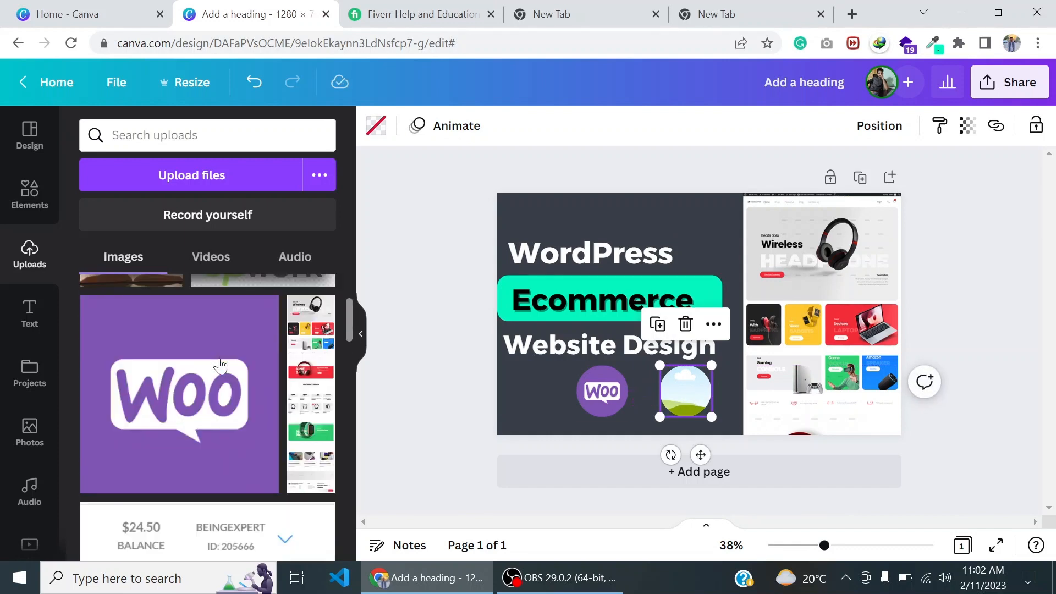
pyautogui.scroll(-10, 225, 362)
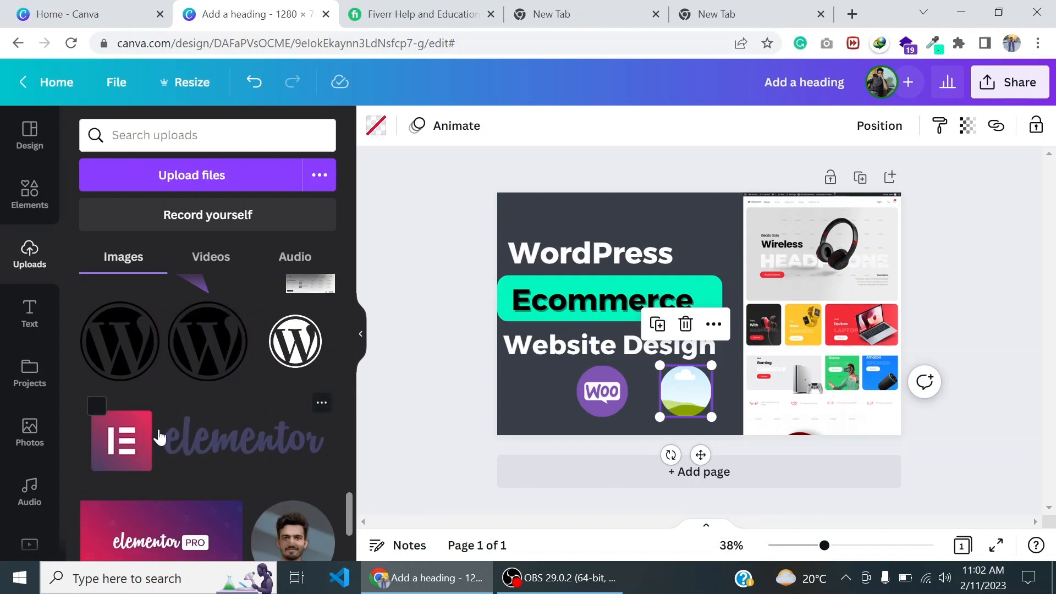
pyautogui.click(160, 437)
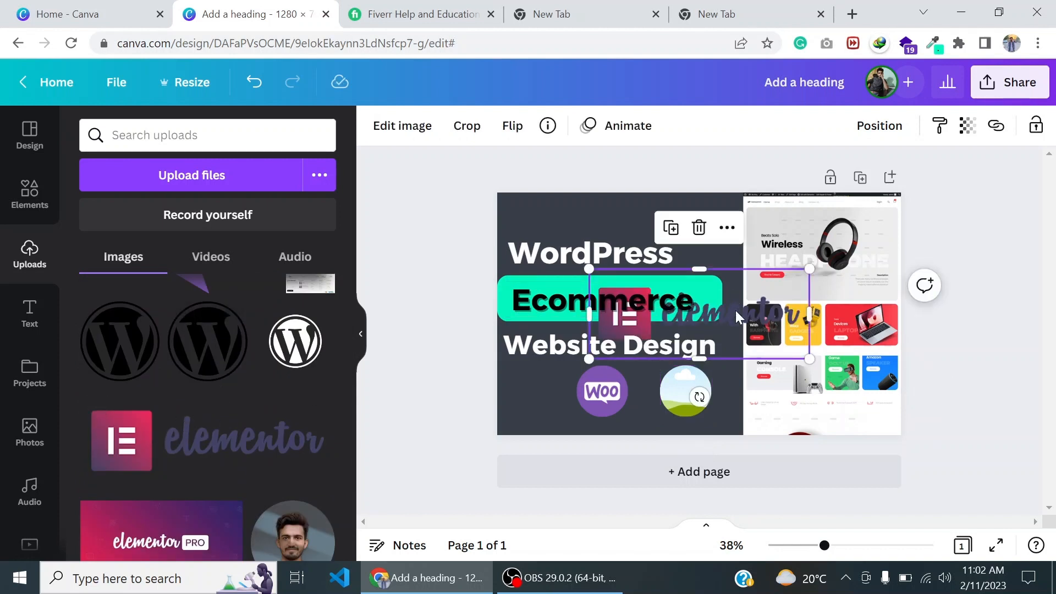
pyautogui.moveTo(736, 316); pyautogui.dragTo(731, 408)
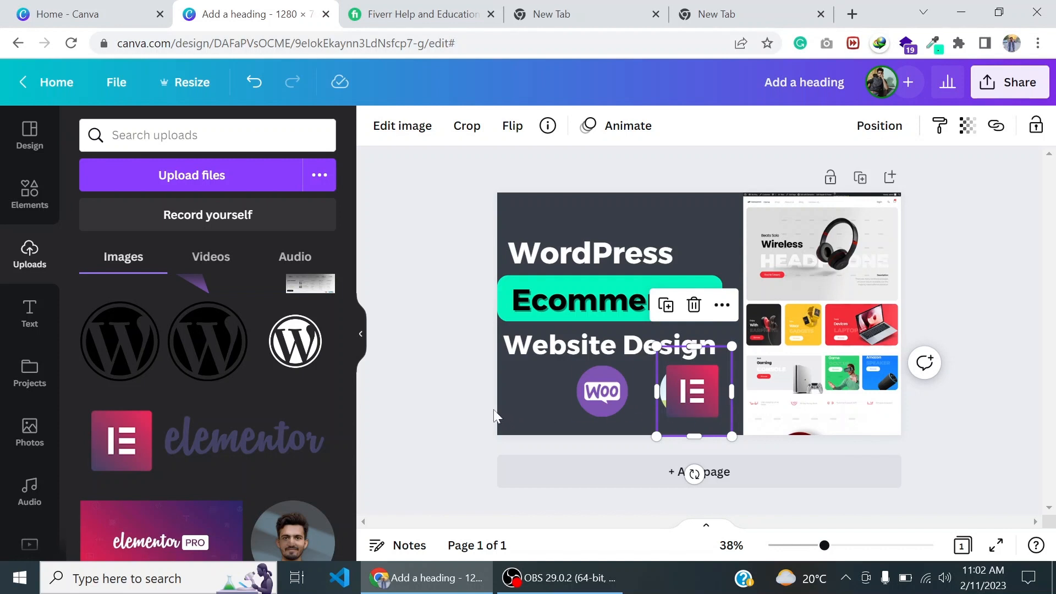
# Move the Elementor icon aside from the empty circle frame and delete that frame
pyautogui.click(519, 394)
pyautogui.moveTo(698, 397); pyautogui.dragTo(652, 411)
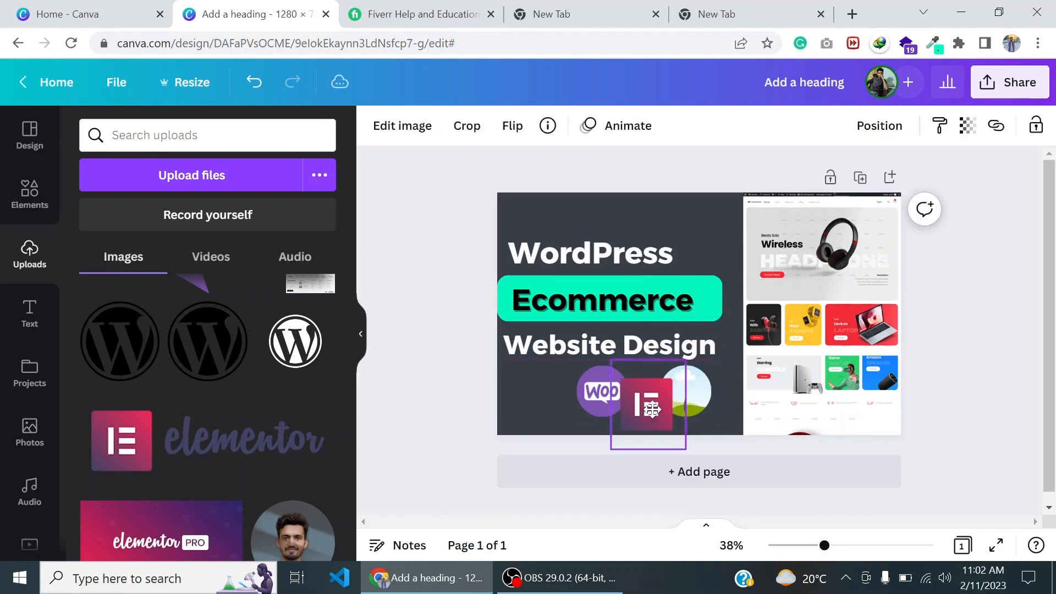
pyautogui.click(701, 381)
pyautogui.press('Delete')
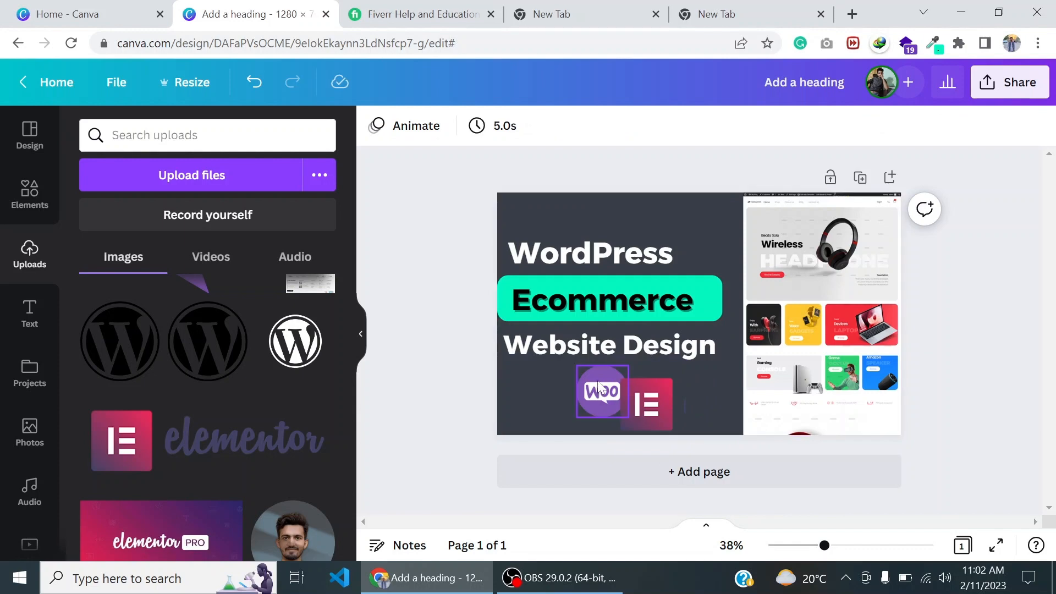
# Shrink the Elementor icon slightly and place it to the right of the Woo logo, at the same height
pyautogui.scroll(10, 200, 419)
pyautogui.scroll(10, 200, 419)
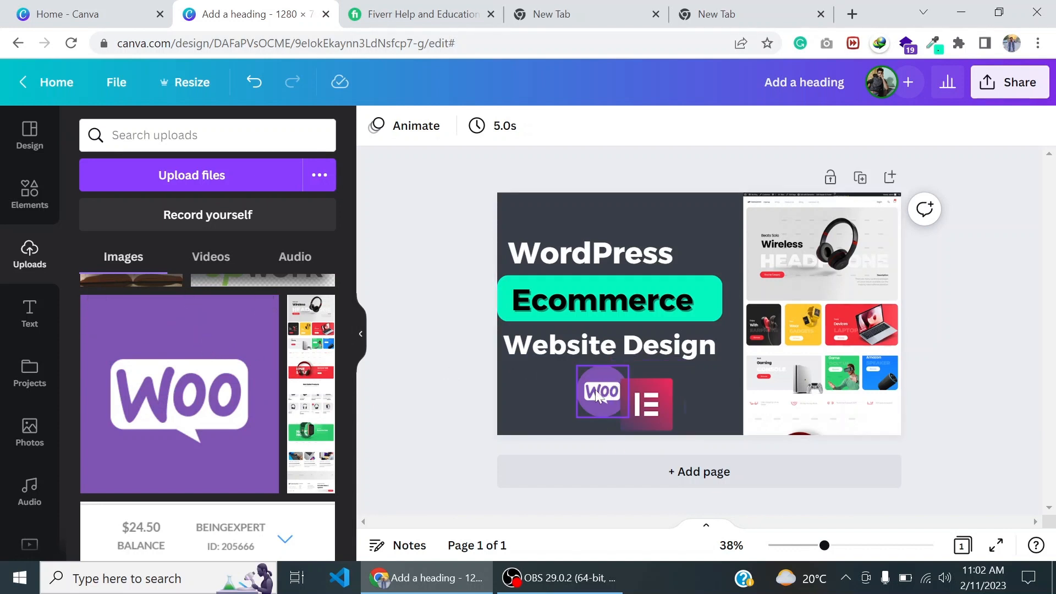
pyautogui.scroll(2, 118, 422)
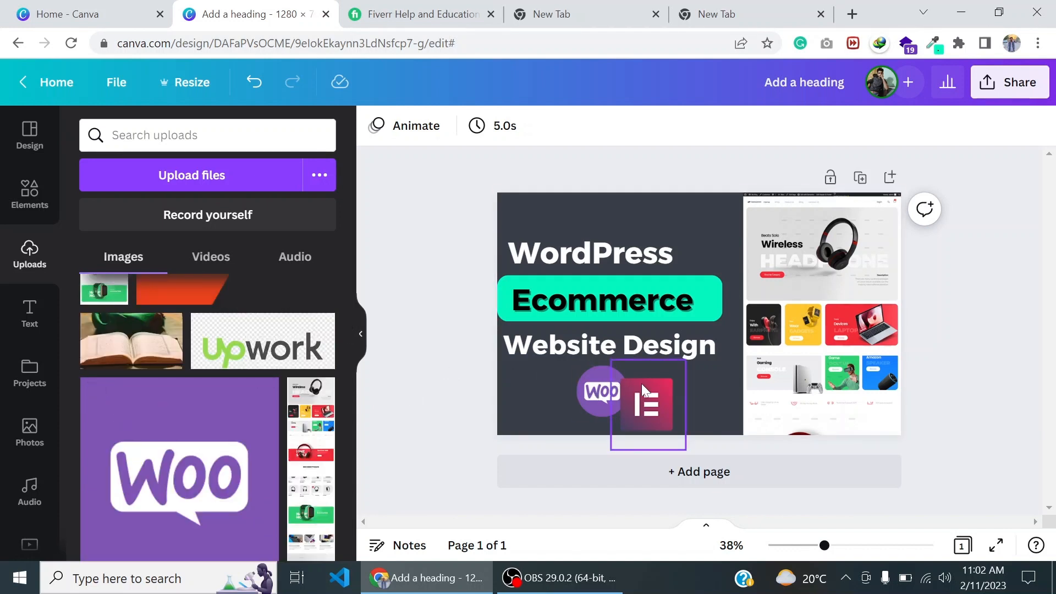
pyautogui.moveTo(648, 395); pyautogui.dragTo(699, 367)
pyautogui.moveTo(665, 404); pyautogui.dragTo(664, 388)
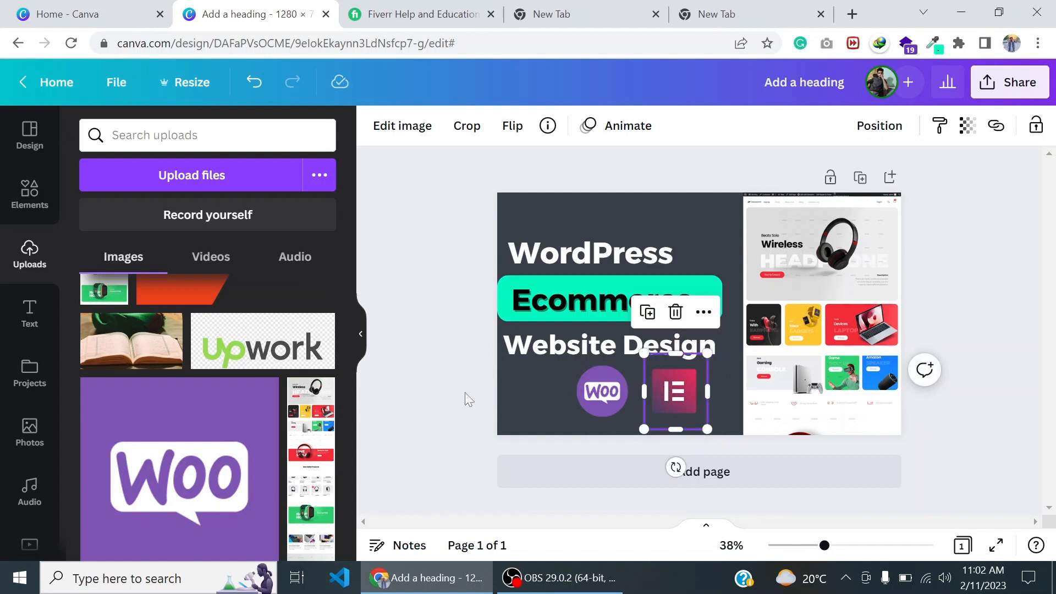
pyautogui.scroll(-2, 283, 379)
pyautogui.scroll(4, 259, 397)
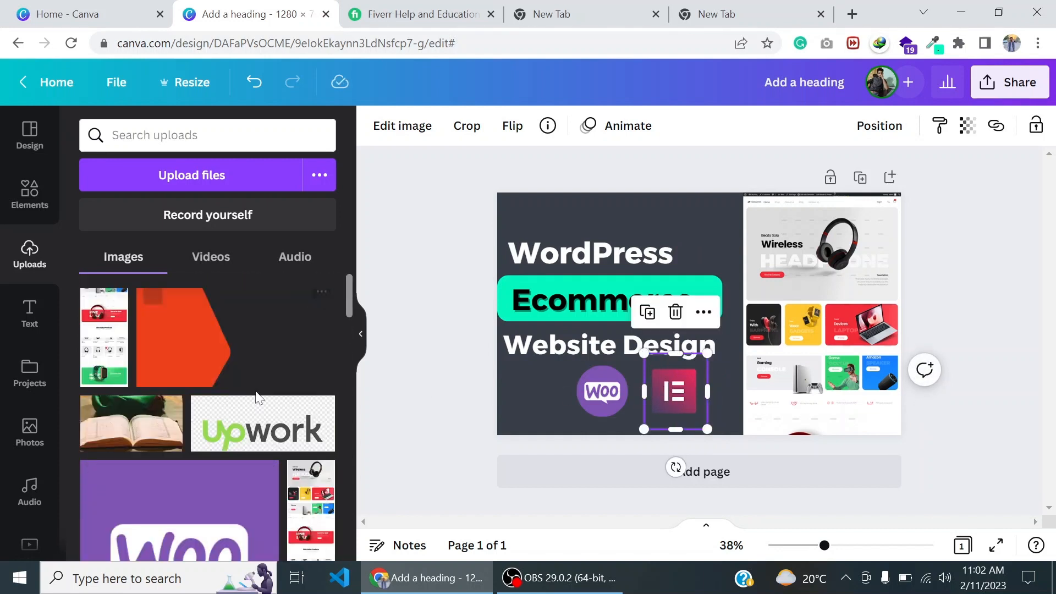
pyautogui.click(418, 378)
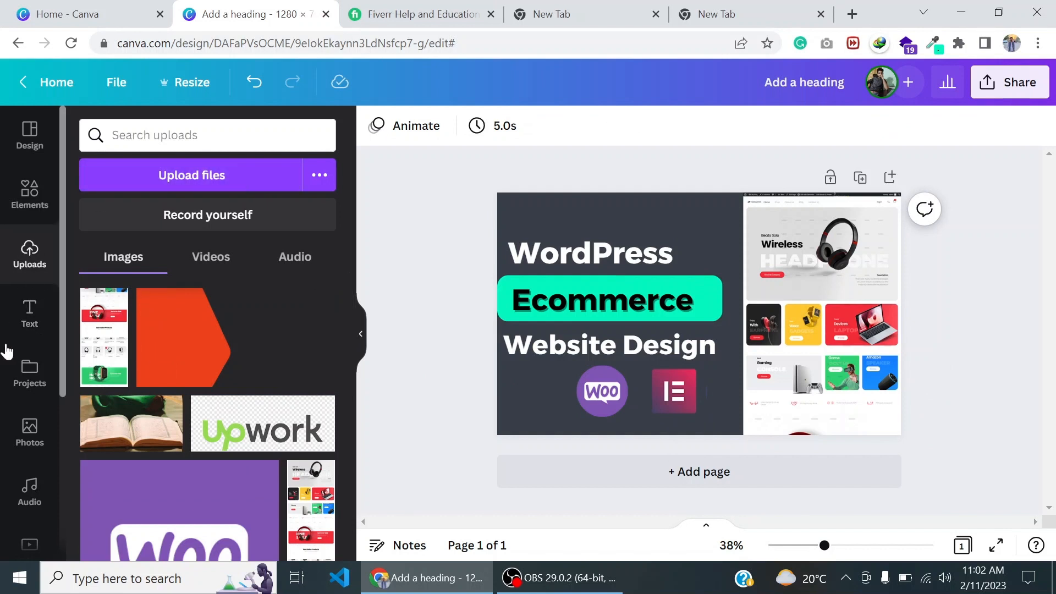
# Search the stock photos for "wordpress" and look through the results for a logo
pyautogui.click(34, 431)
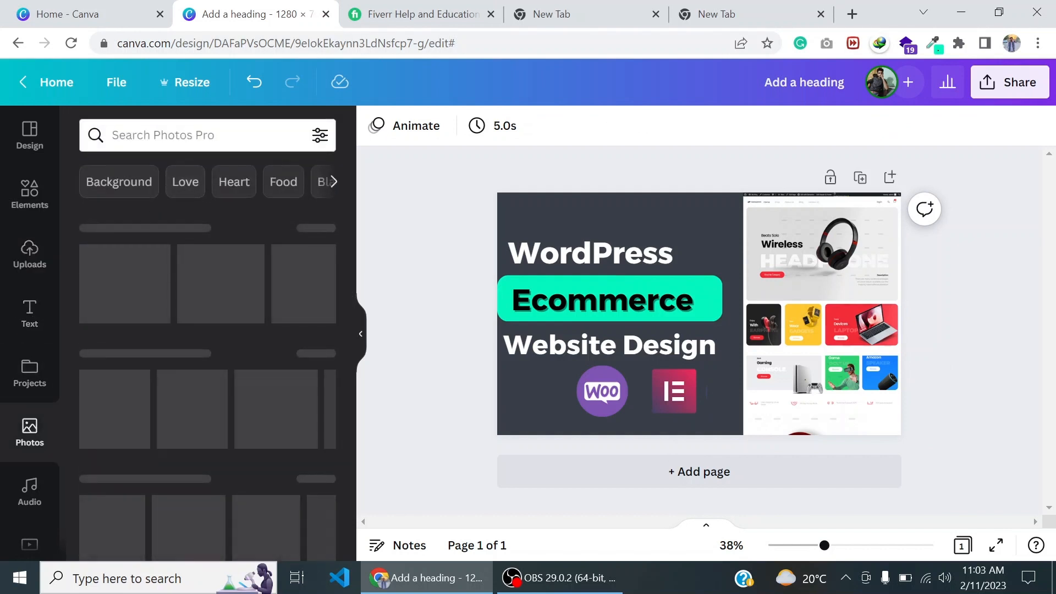
pyautogui.click(182, 136)
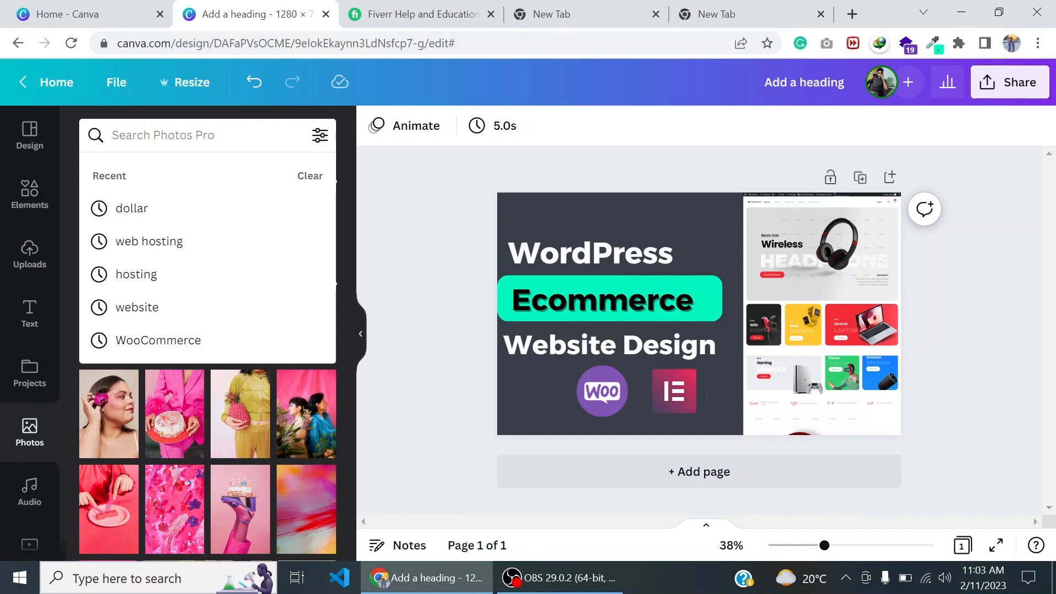
pyautogui.write('wordpress')
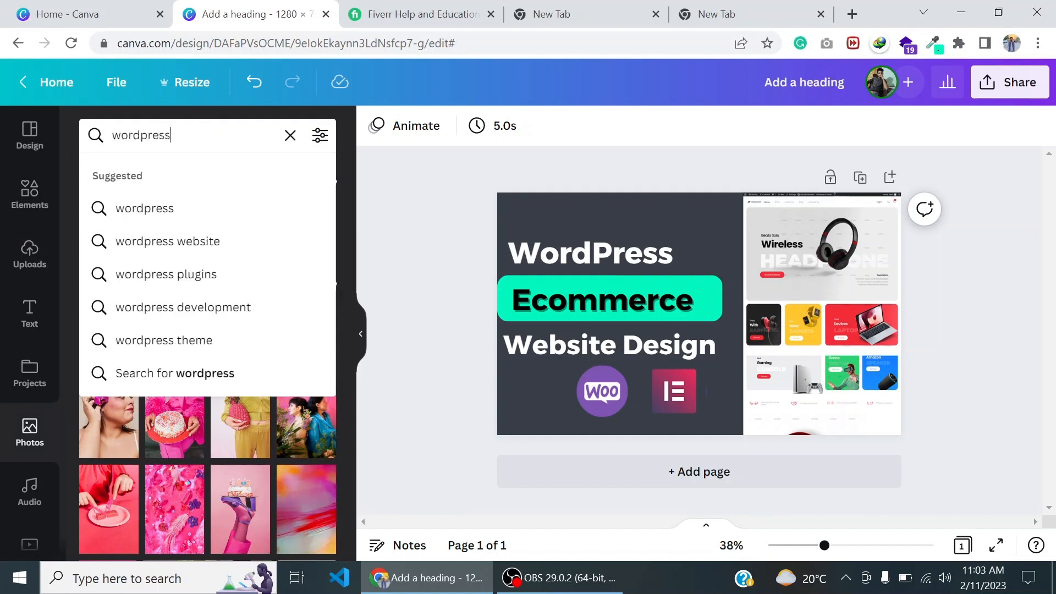
pyautogui.press('Return')
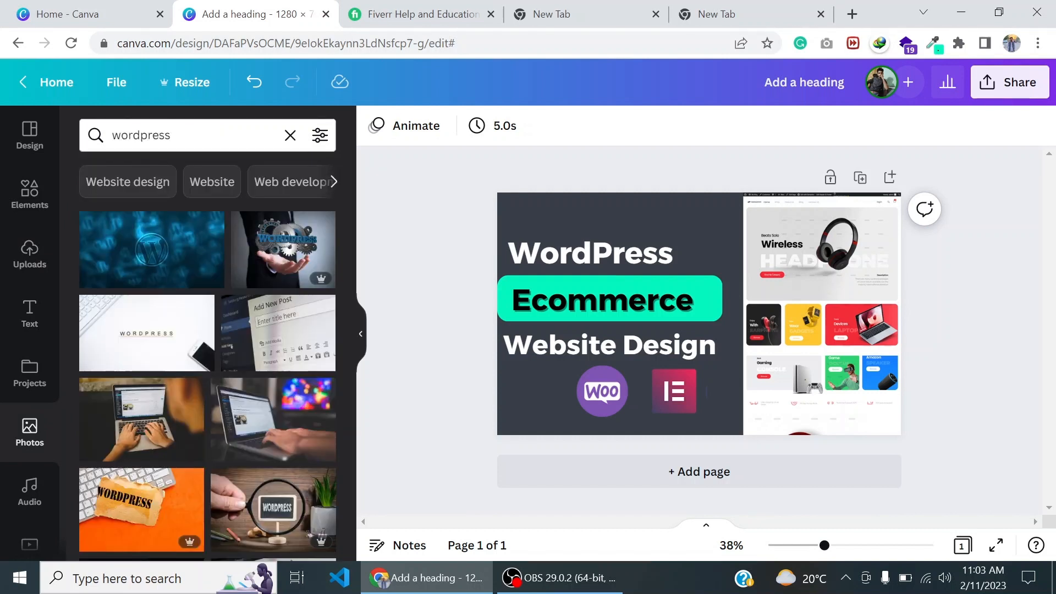
pyautogui.scroll(-10, 250, 464)
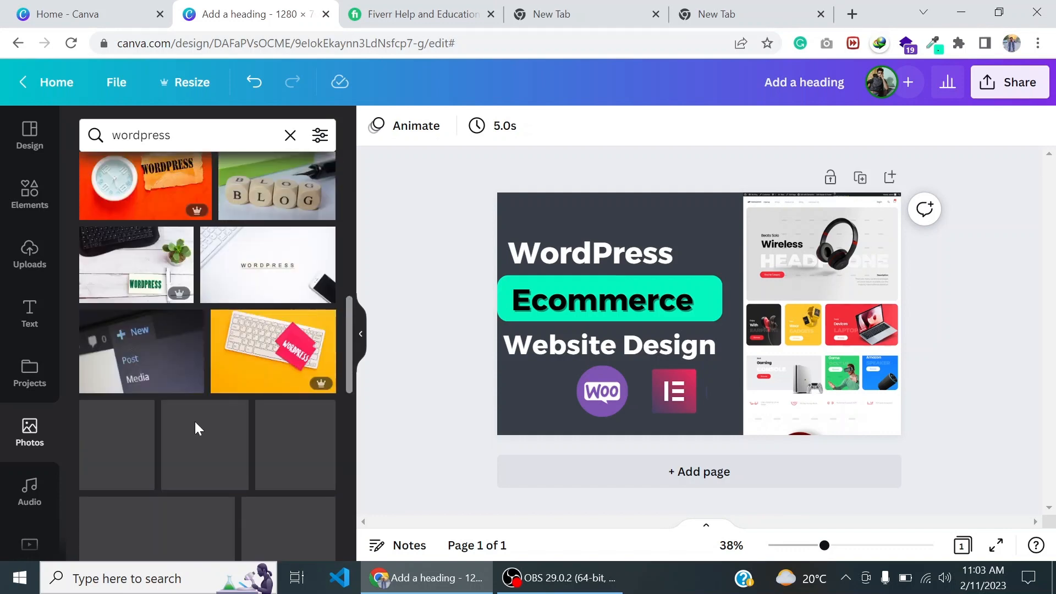
pyautogui.scroll(5, 195, 429)
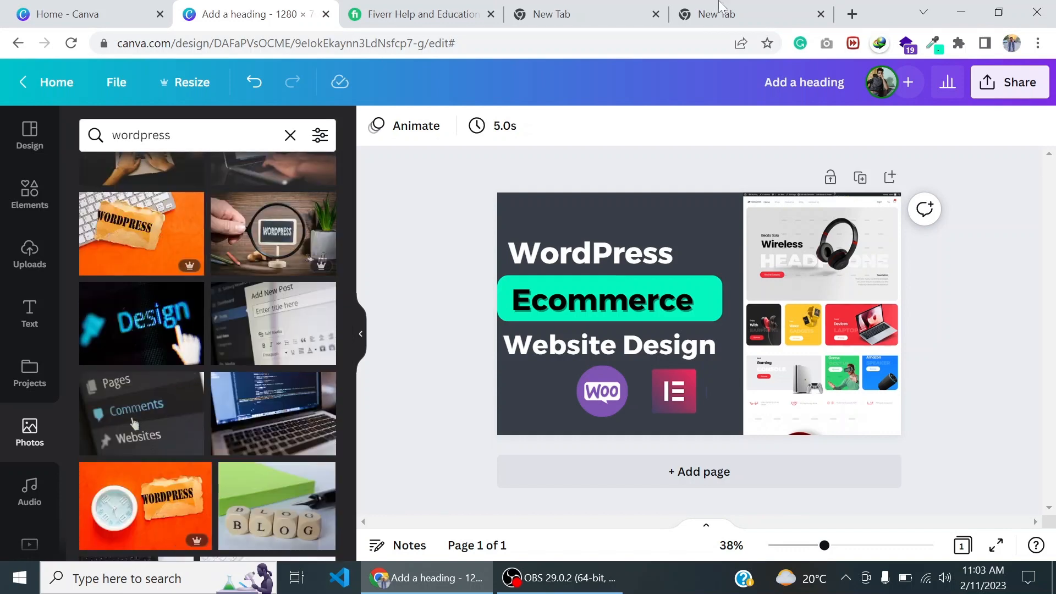
# In another browser tab, search Google Images for "wordpress logo png"
pyautogui.click(808, 7)
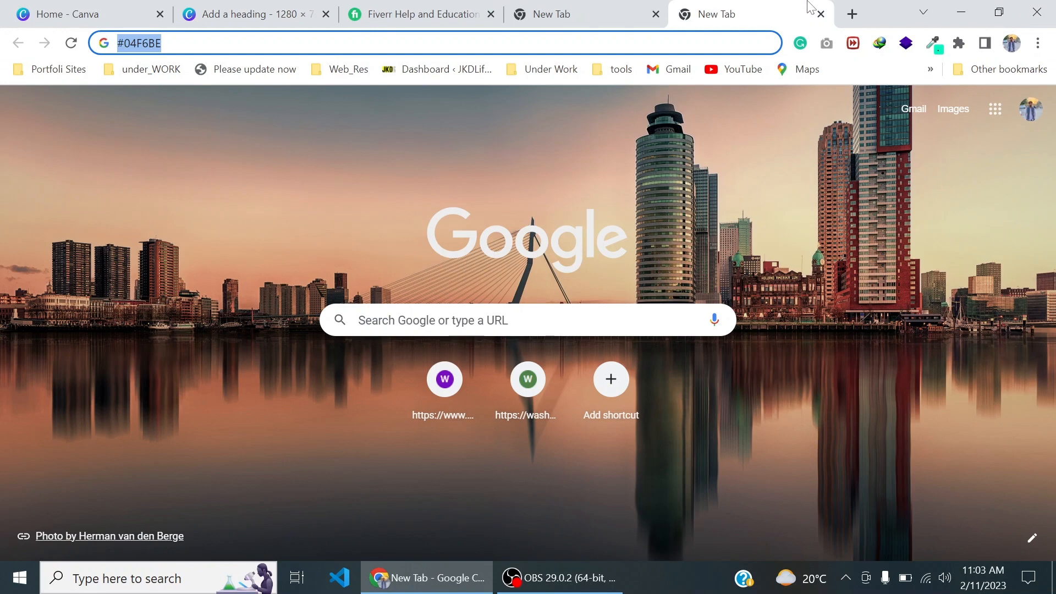
pyautogui.write('wordpres')
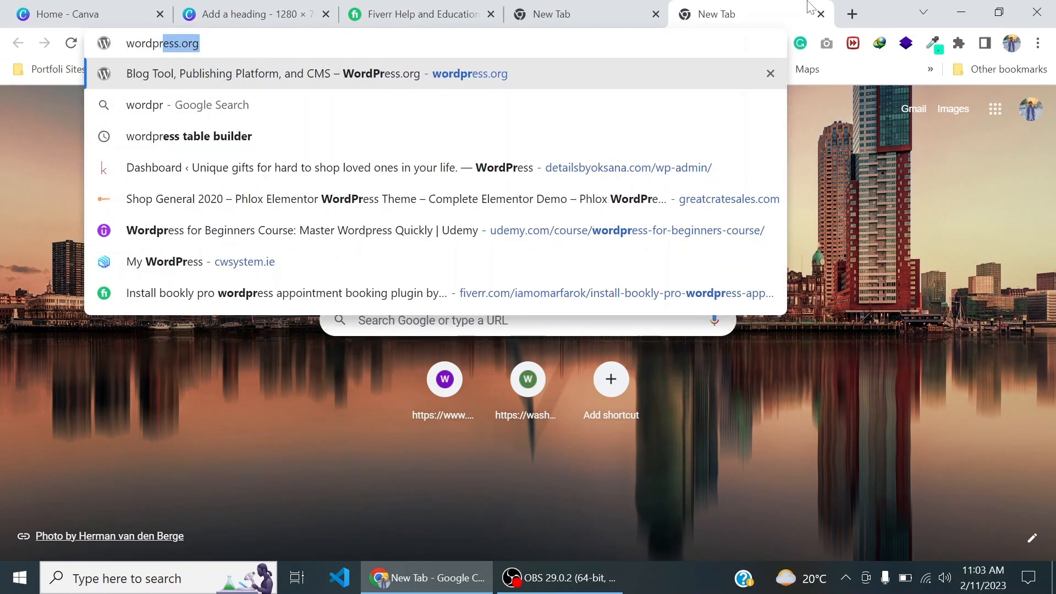
pyautogui.write('s logo')
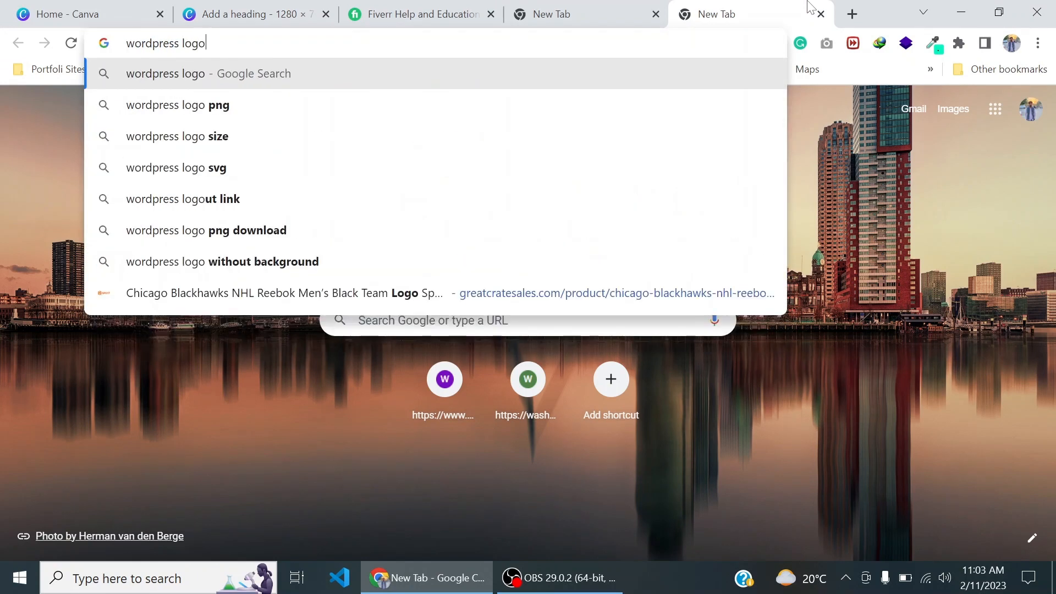
pyautogui.press('Down')
pyautogui.press('Return')
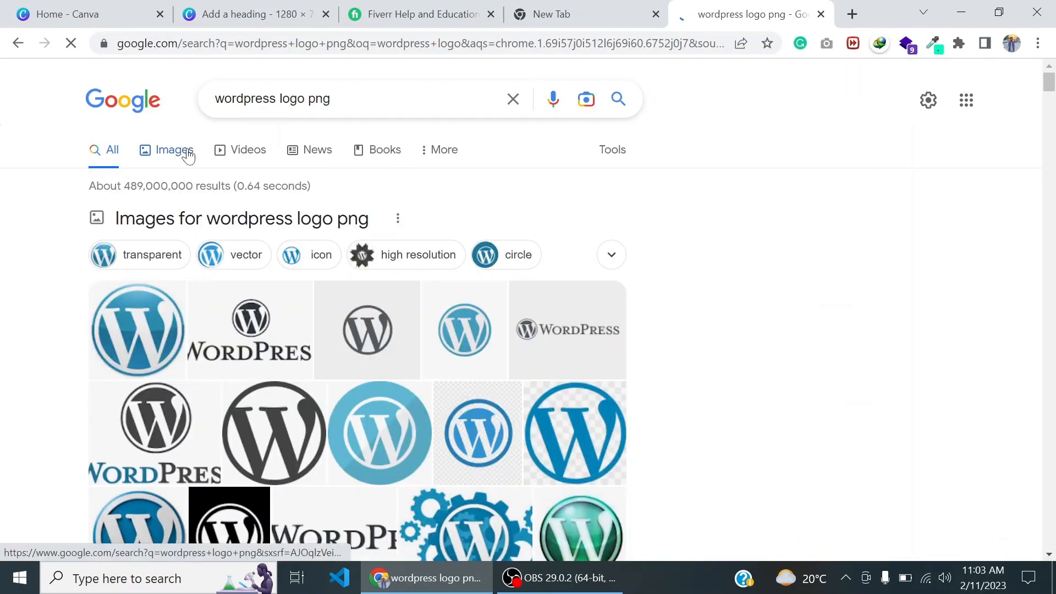
pyautogui.click(187, 150)
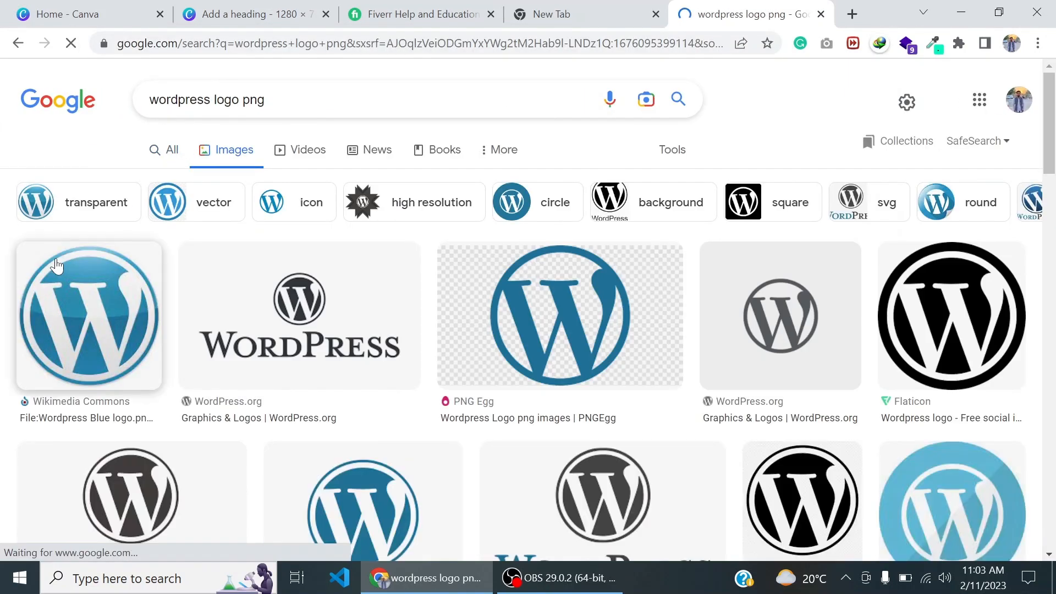
# Open the black circular WordPress logo from Flaticon and save it as PNG image 59137 in Downloads
pyautogui.scroll(-1, 132, 276)
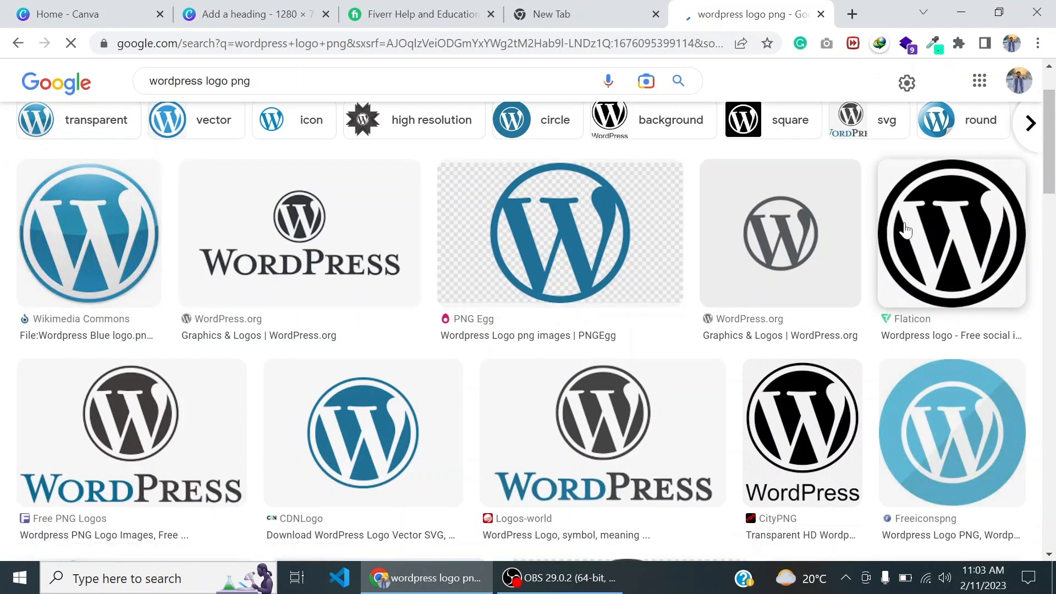
pyautogui.click(899, 238)
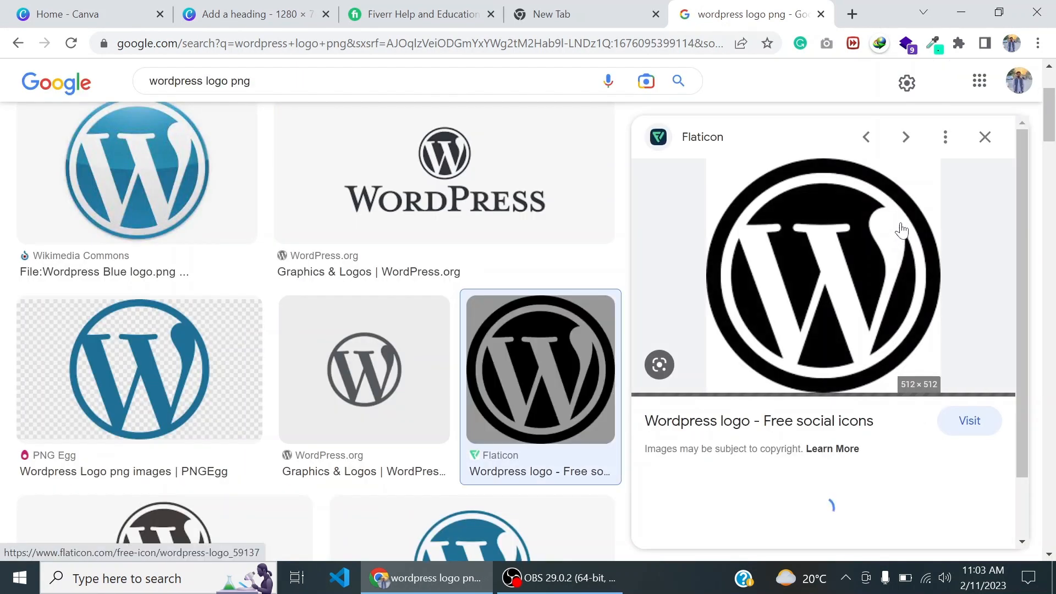
pyautogui.rightClick(799, 225)
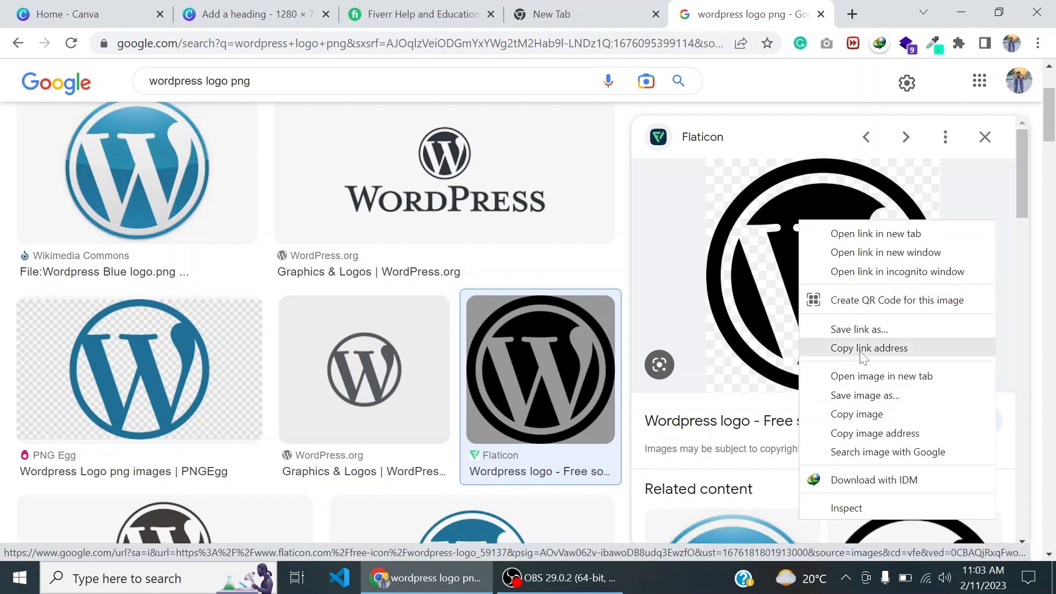
pyautogui.click(866, 398)
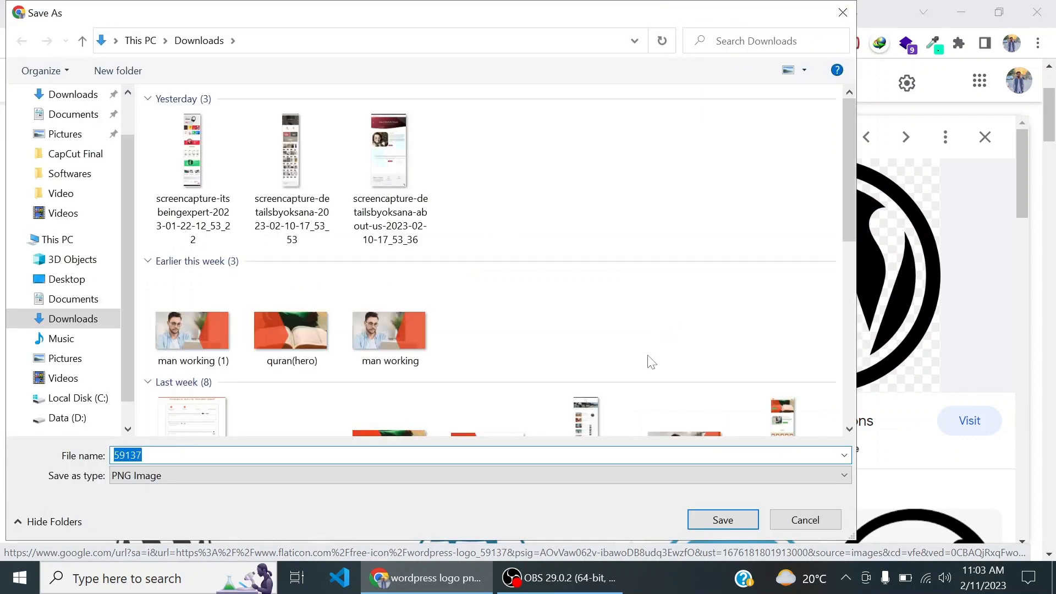
pyautogui.click(697, 519)
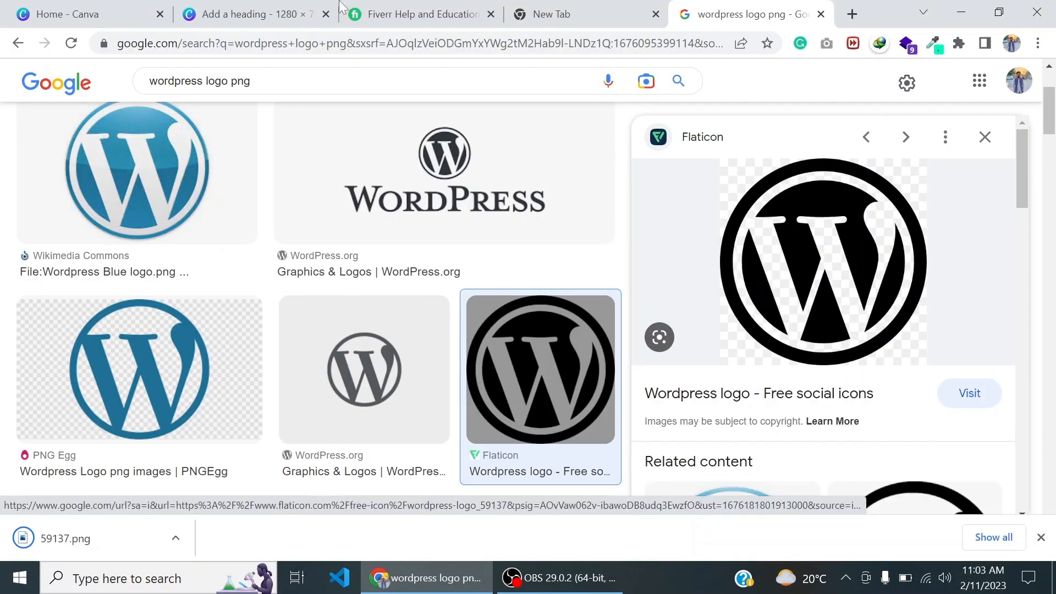
# Back in Canva, upload 59137.png, add it to the page and place it, shrunk, to the left of the Woo logo
pyautogui.click(270, 8)
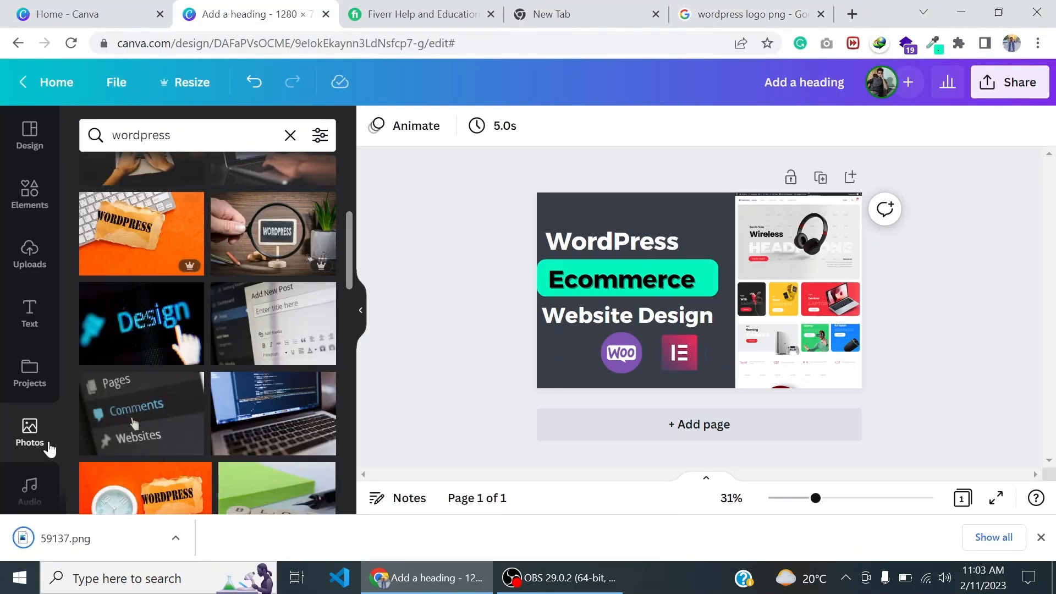
pyautogui.moveTo(55, 538); pyautogui.dragTo(158, 259)
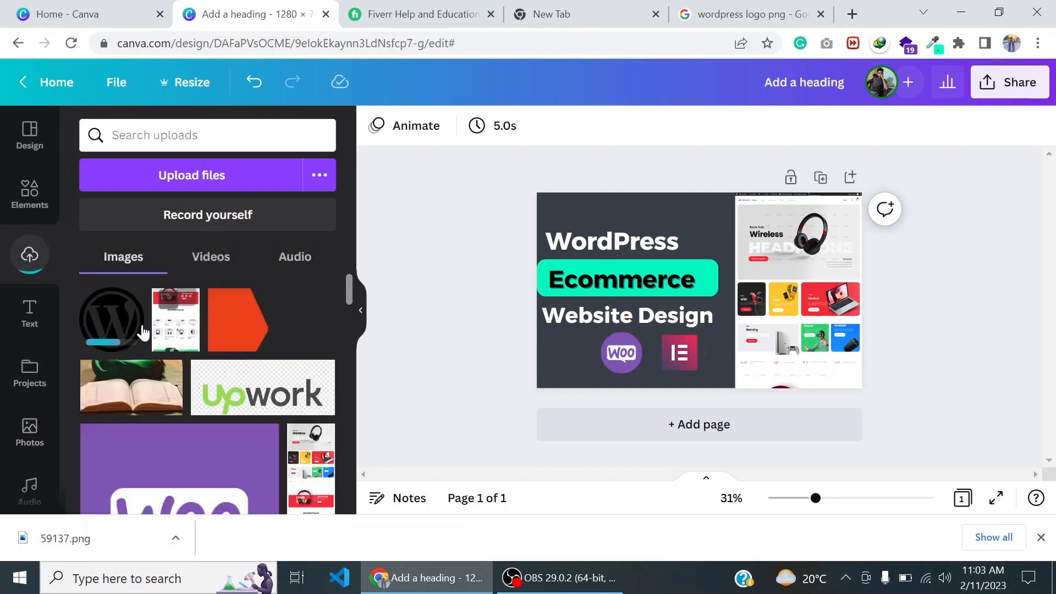
pyautogui.click(134, 329)
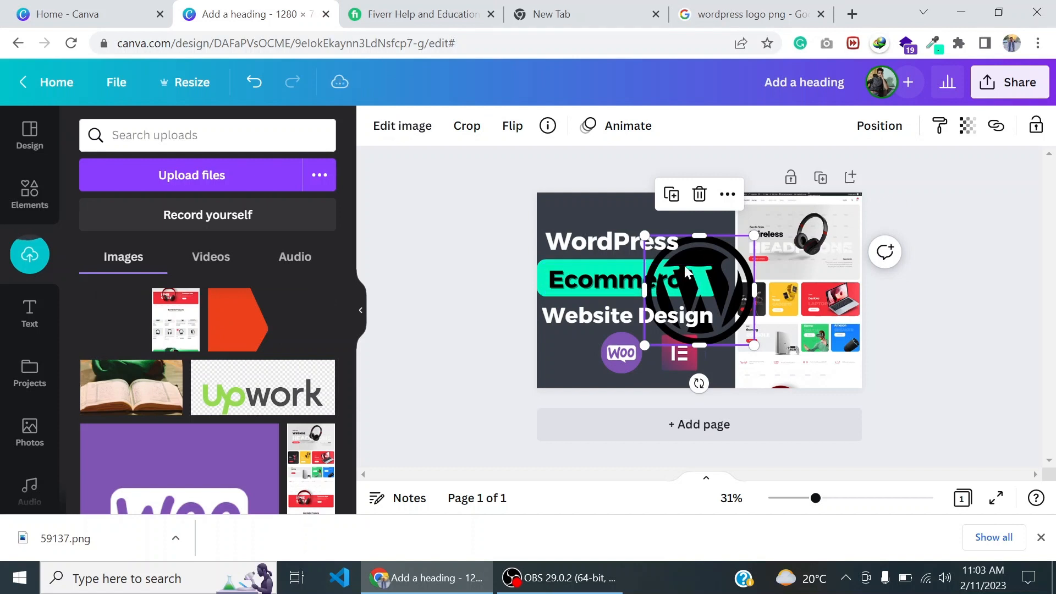
pyautogui.moveTo(704, 267); pyautogui.dragTo(615, 321)
pyautogui.moveTo(666, 290); pyautogui.dragTo(569, 345)
pyautogui.click(502, 364)
# Add the white WordPress logo from the earlier uploads and delete the small black WordPress logo from the page
pyautogui.scroll(-15, 165, 372)
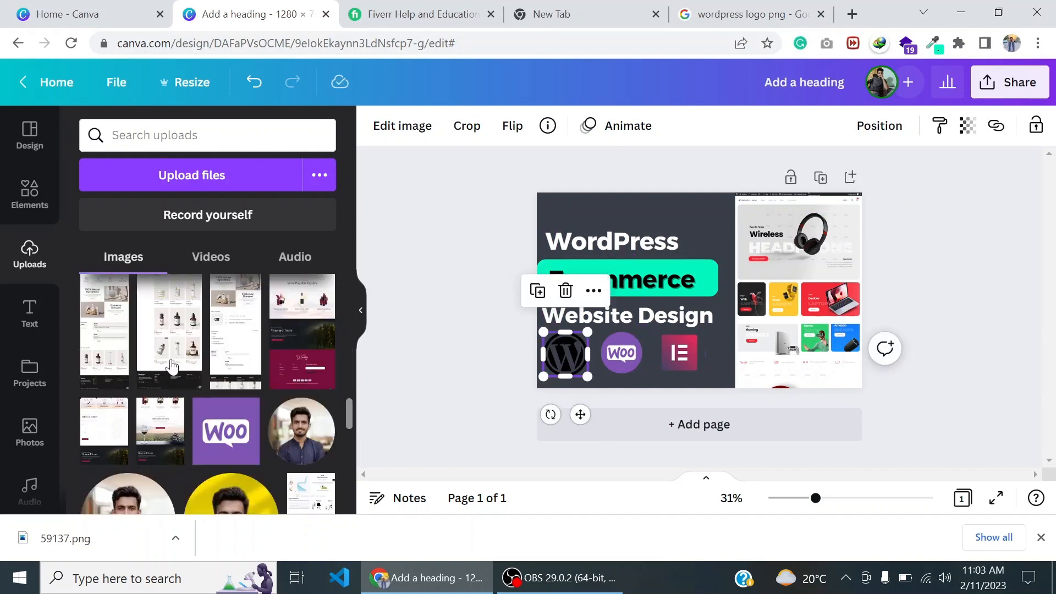
pyautogui.scroll(-3, 172, 366)
pyautogui.scroll(-5, 172, 366)
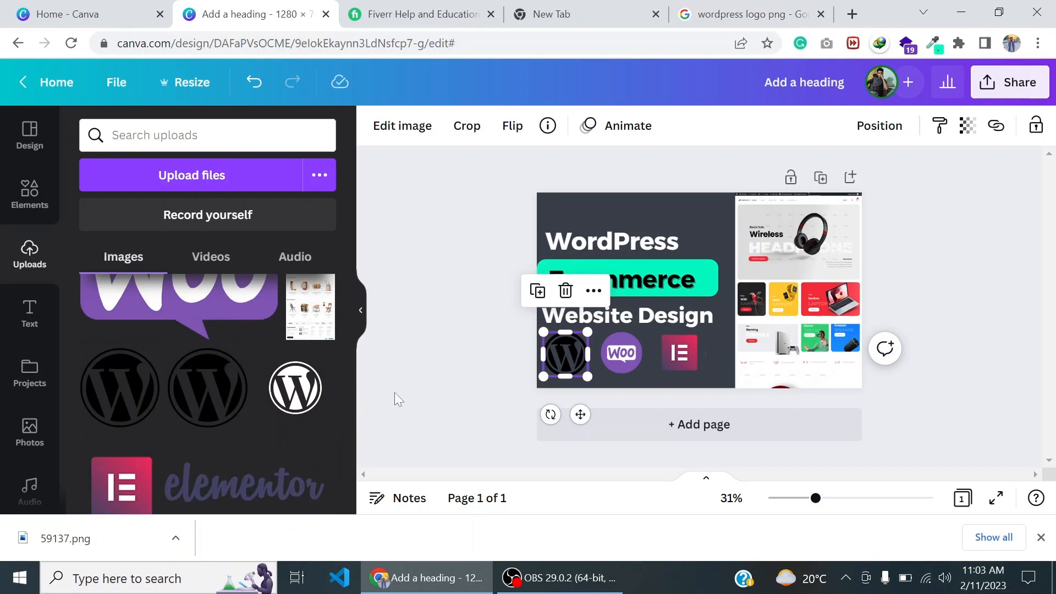
pyautogui.click(314, 406)
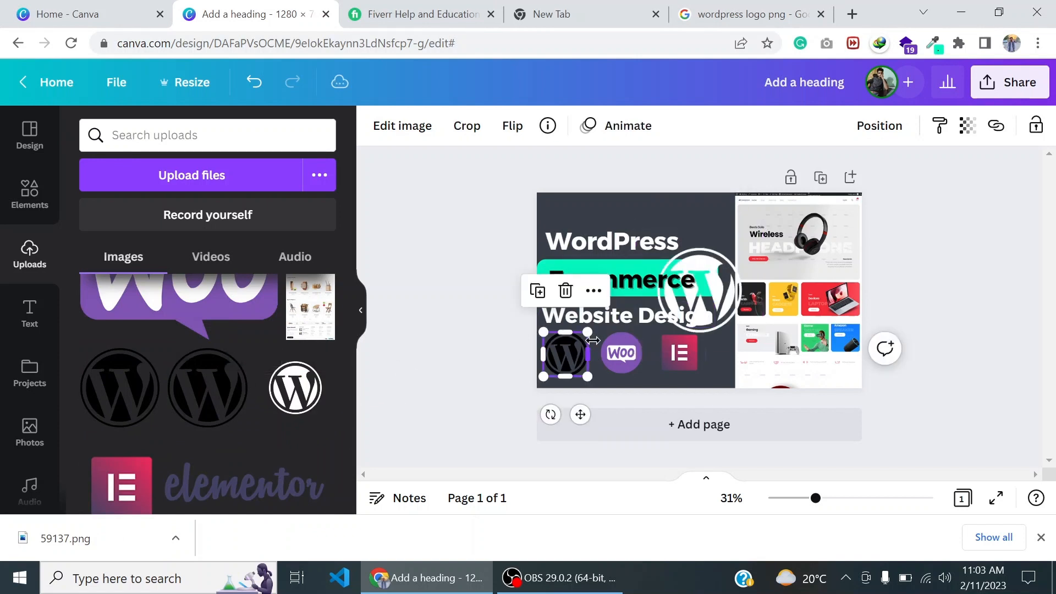
pyautogui.press('Delete')
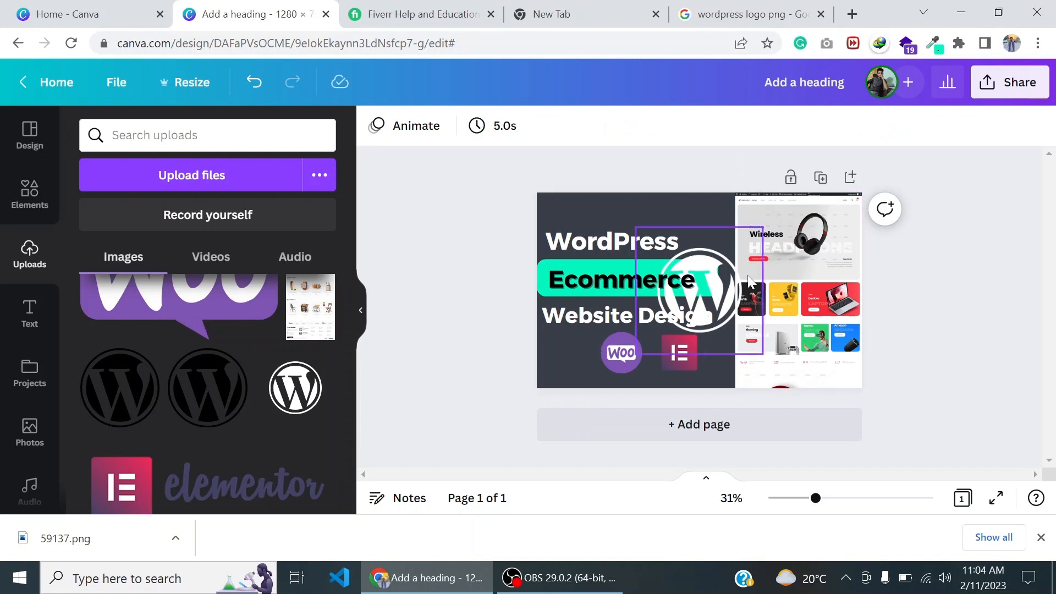
# Move the white WordPress logo below the headings and shrink it to fit beside the Woo logo at the start of the row
pyautogui.click(698, 289)
pyautogui.moveTo(698, 288); pyautogui.dragTo(617, 333)
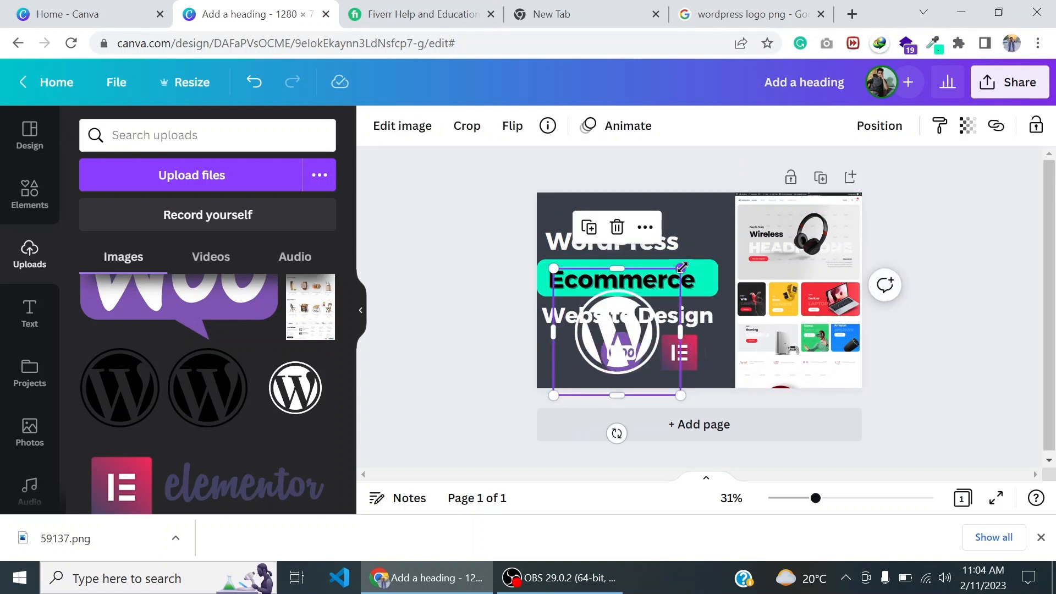
pyautogui.moveTo(681, 268); pyautogui.dragTo(597, 342)
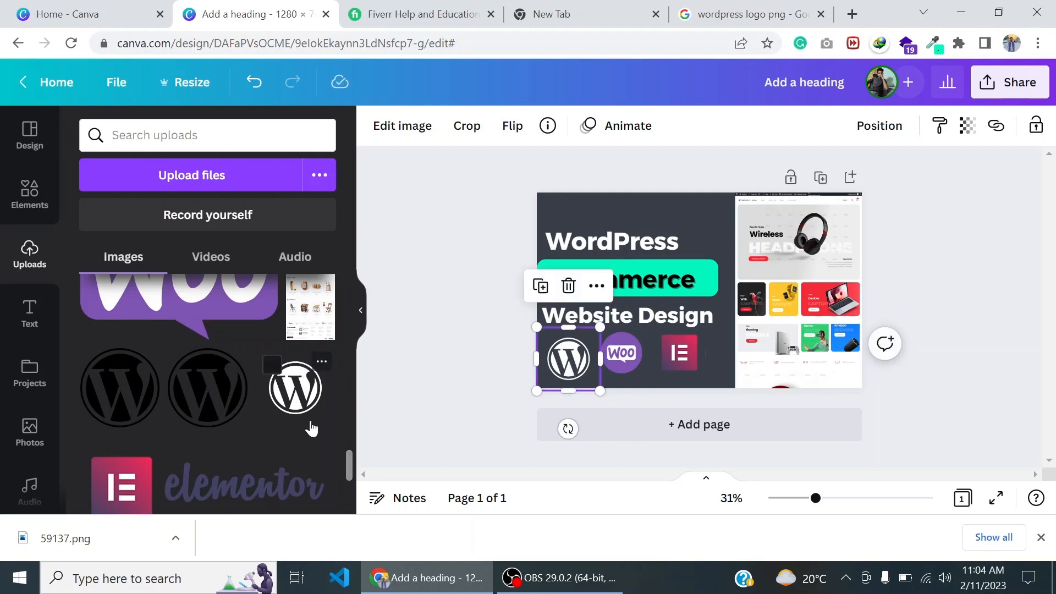
pyautogui.scroll(10, 311, 428)
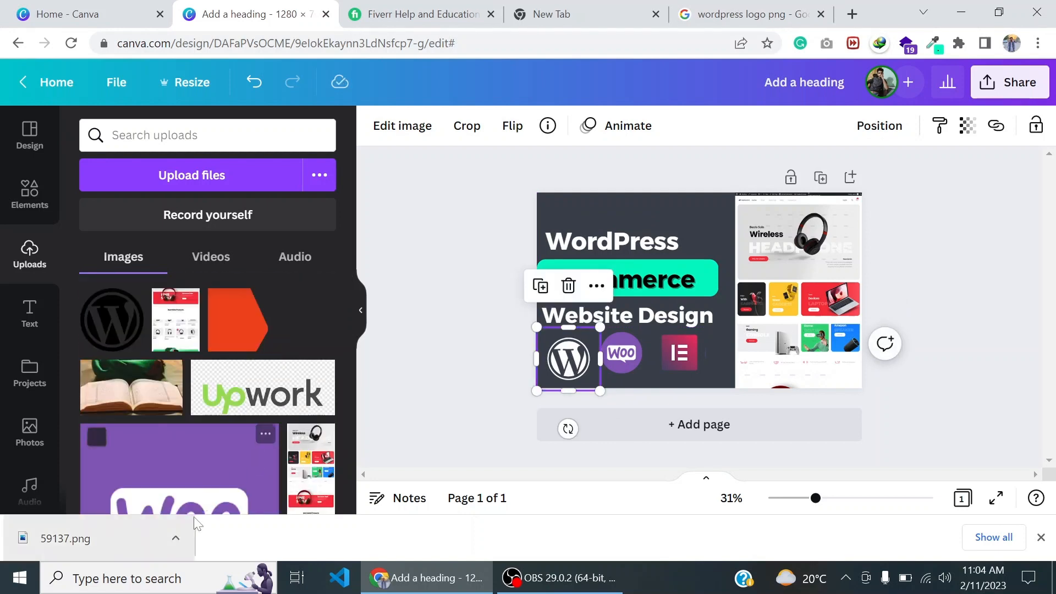
pyautogui.click(434, 354)
# Shift the Elementor logo slightly away from the Woo logo and shrink both logos a little, Woo to about 146 x 146
pyautogui.click(694, 360)
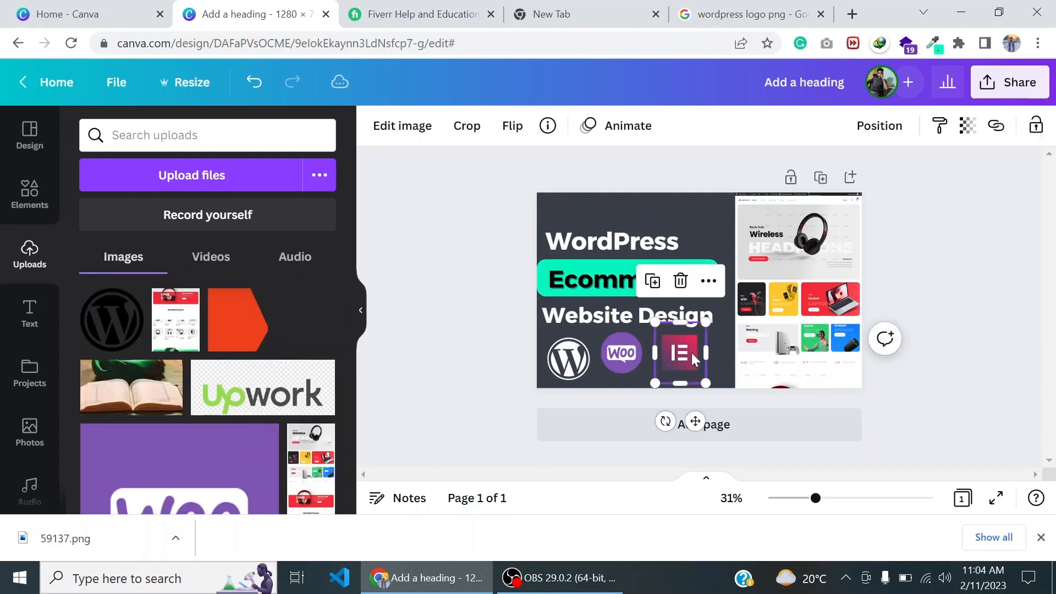
pyautogui.moveTo(694, 360); pyautogui.dragTo(702, 360)
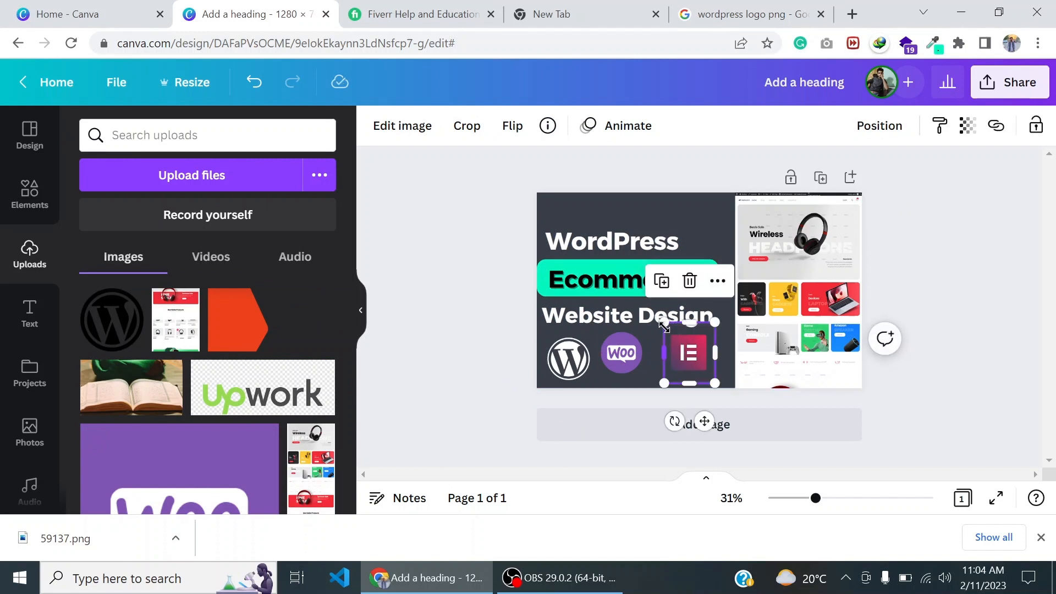
pyautogui.moveTo(664, 324); pyautogui.dragTo(668, 328)
pyautogui.click(625, 350)
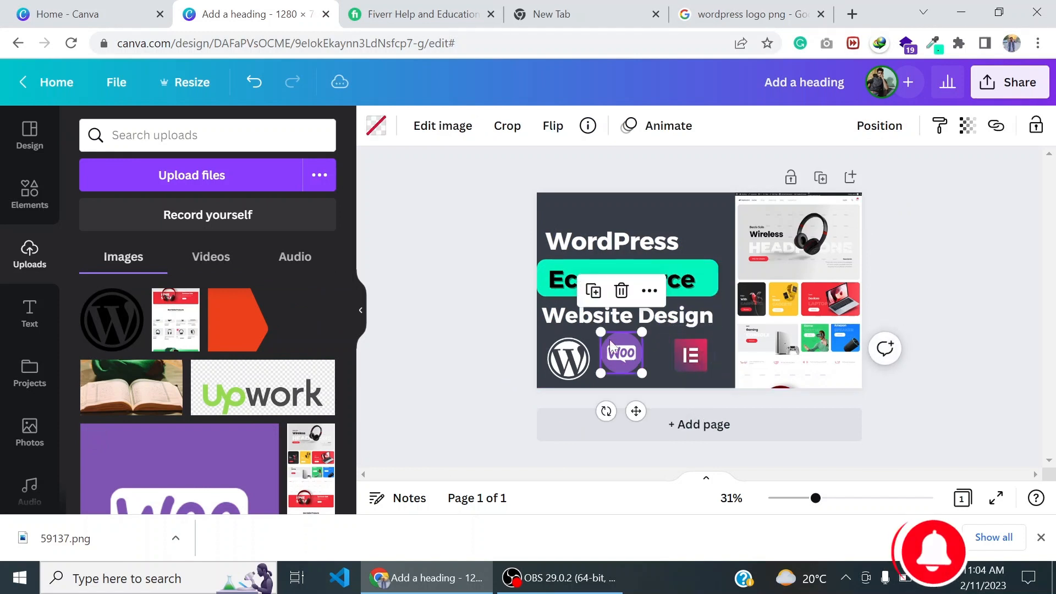
pyautogui.moveTo(602, 331); pyautogui.dragTo(607, 336)
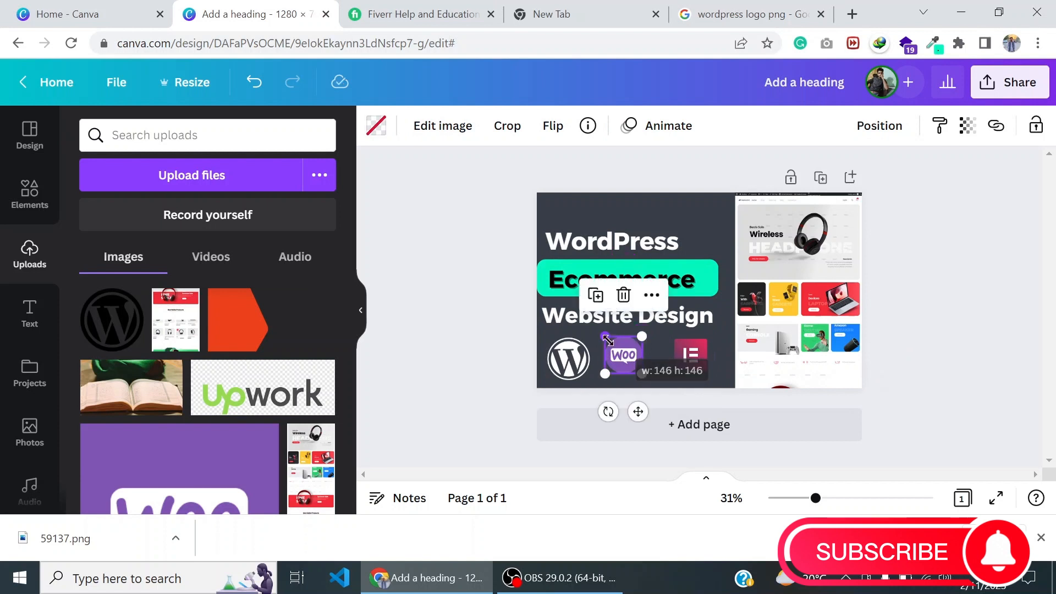
# Shrink the WordPress logo slightly and space the WordPress, Woo and Elementor logos evenly in one aligned row with gaps between them
pyautogui.click(569, 372)
pyautogui.moveTo(536, 327); pyautogui.dragTo(690, 352)
pyautogui.click(458, 365)
pyautogui.click(638, 364)
pyautogui.click(575, 364)
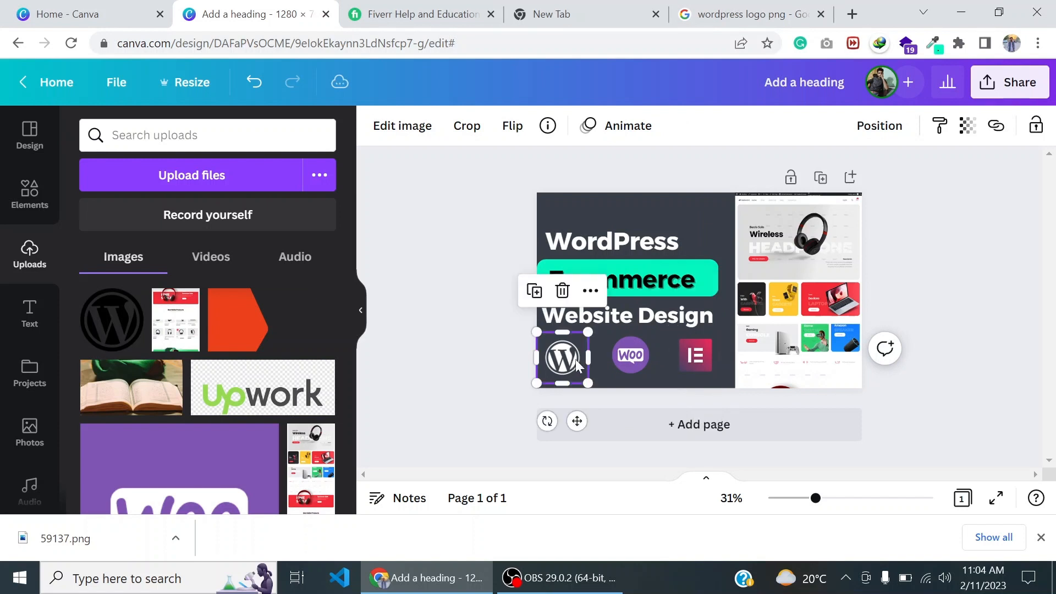
pyautogui.moveTo(575, 364); pyautogui.dragTo(574, 356)
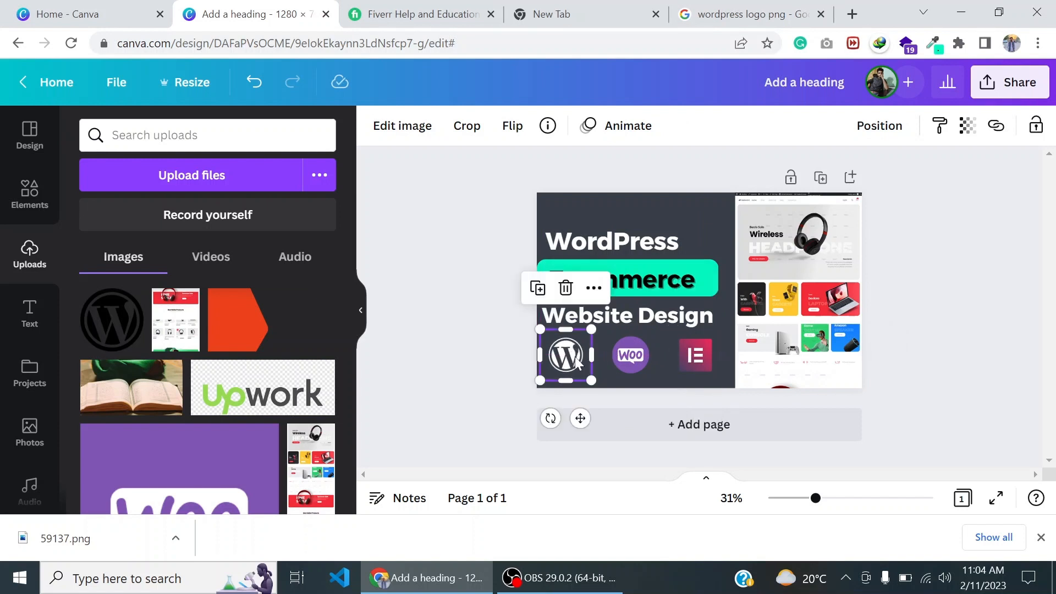
pyautogui.click(461, 365)
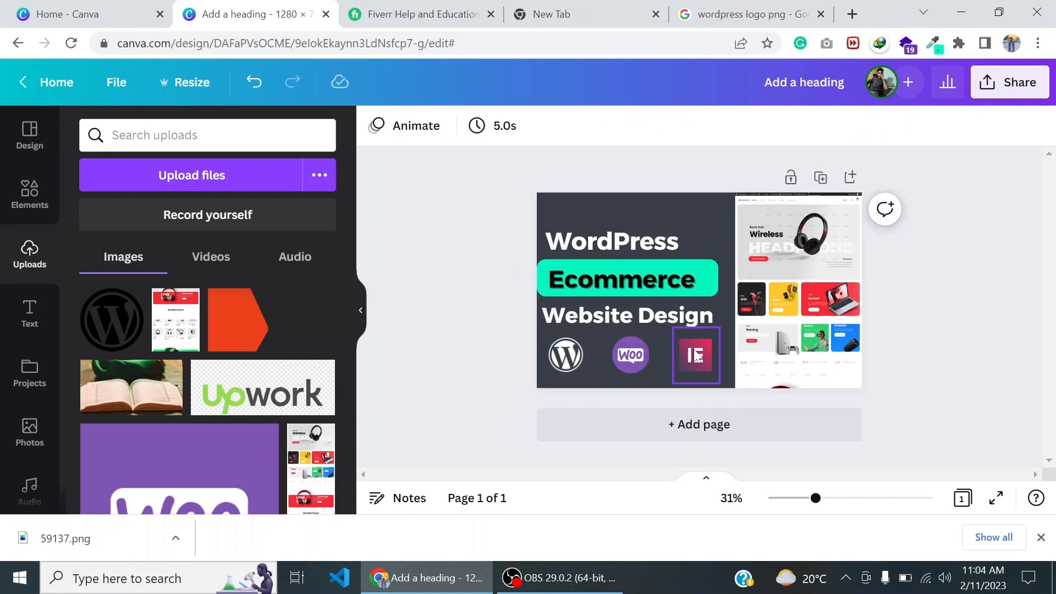
# Search the elements for "plus" and add the free rounded plus graphic to the page
pyautogui.click(30, 193)
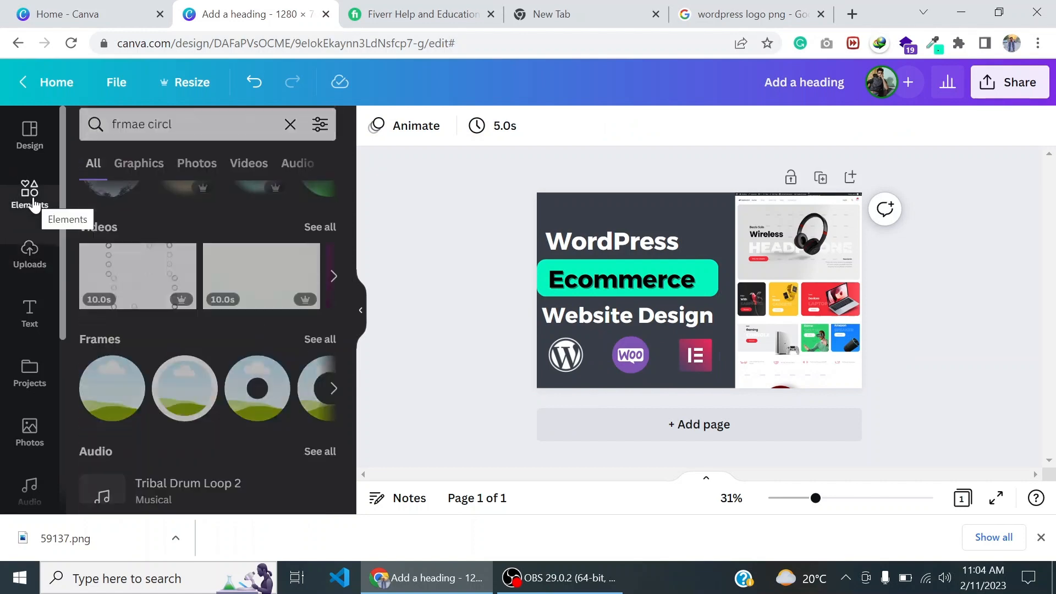
pyautogui.click(290, 135)
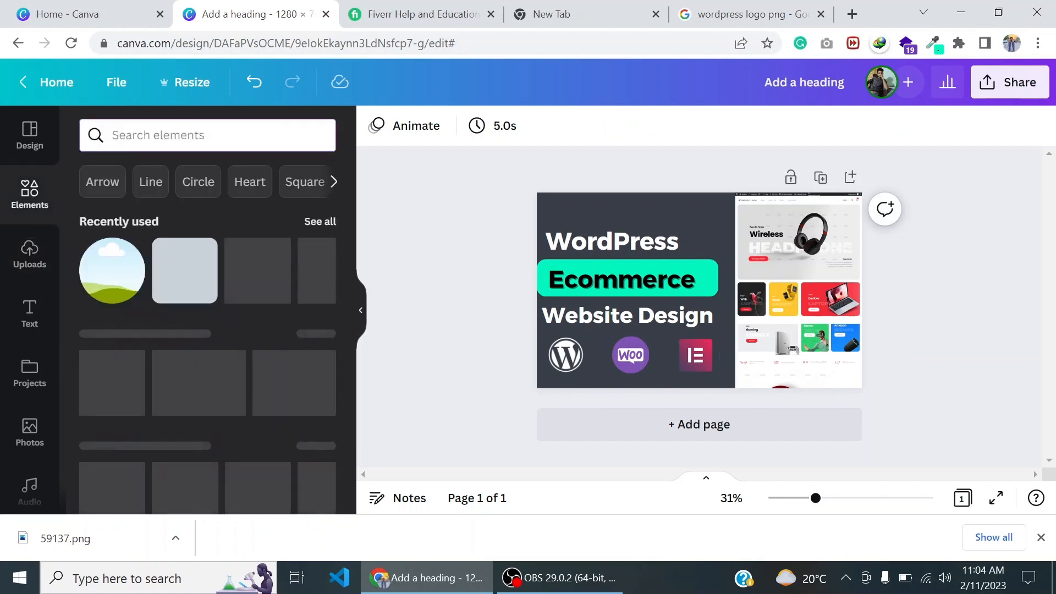
pyautogui.write('plu')
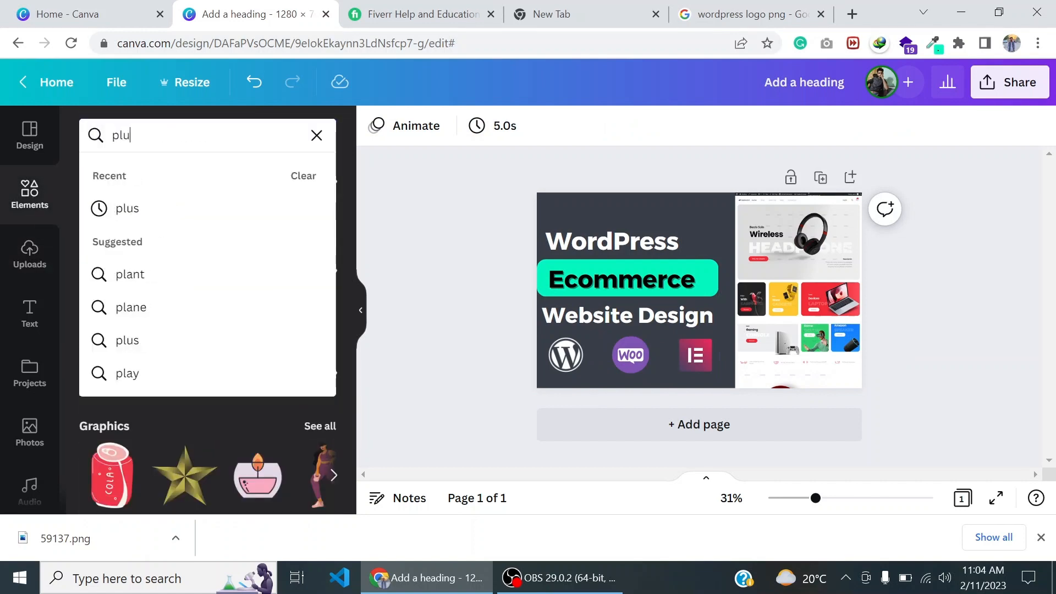
pyautogui.write('s')
pyautogui.press('Return')
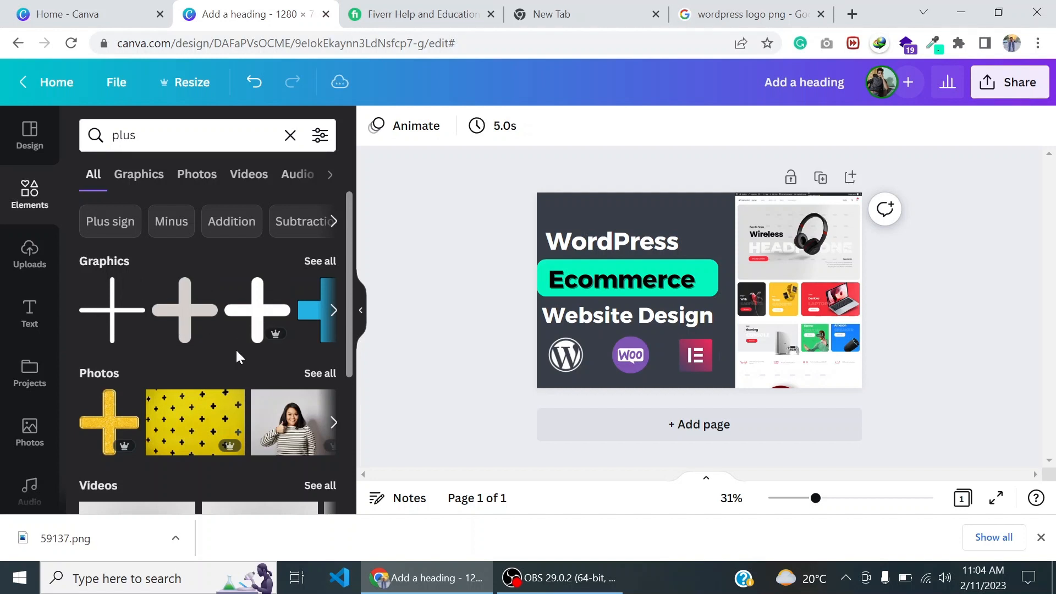
pyautogui.scroll(-3, 237, 356)
pyautogui.scroll(-1, 132, 429)
pyautogui.scroll(4, 132, 429)
pyautogui.click(171, 318)
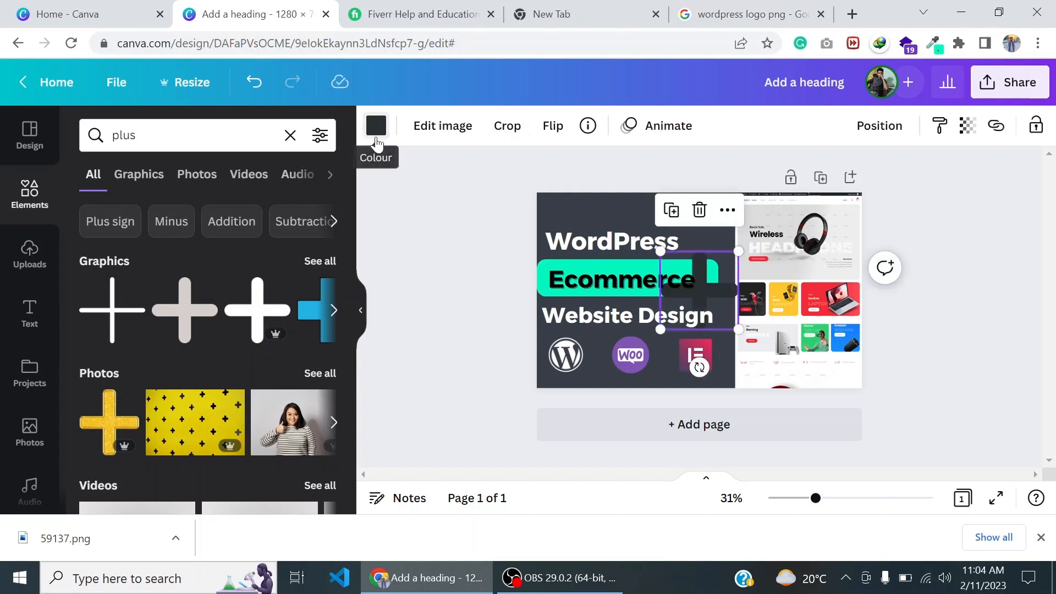
# Colour the plus sign white, shrink it between the Woo and Elementor logos, and place a duplicate between the WordPress and Woo logos
pyautogui.click(376, 141)
pyautogui.click(180, 274)
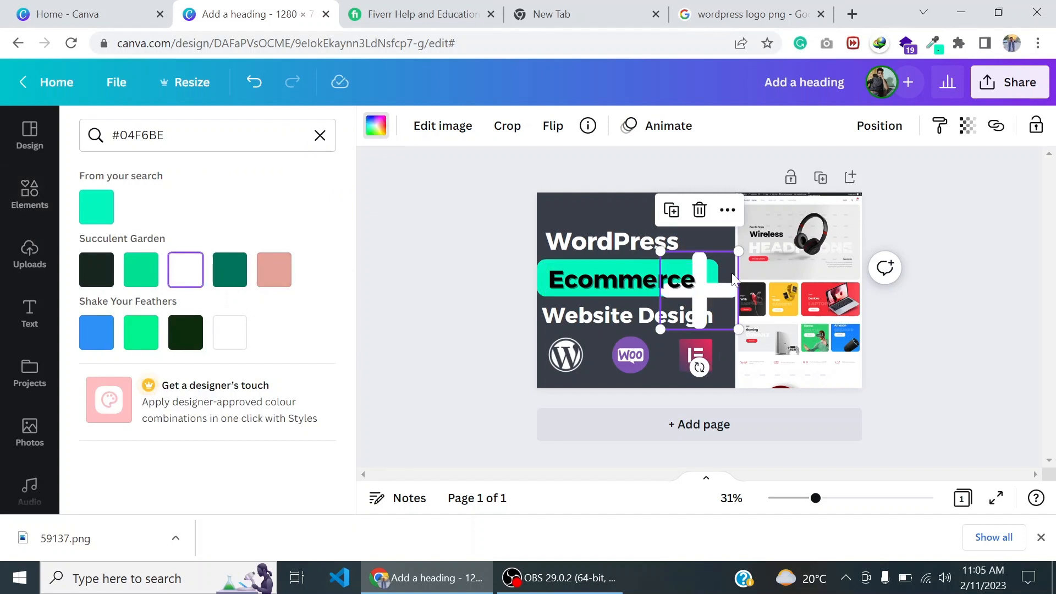
pyautogui.moveTo(740, 252); pyautogui.dragTo(663, 351)
pyautogui.click(472, 350)
pyautogui.hotkey('ctrl', 'd')
pyautogui.click(498, 338)
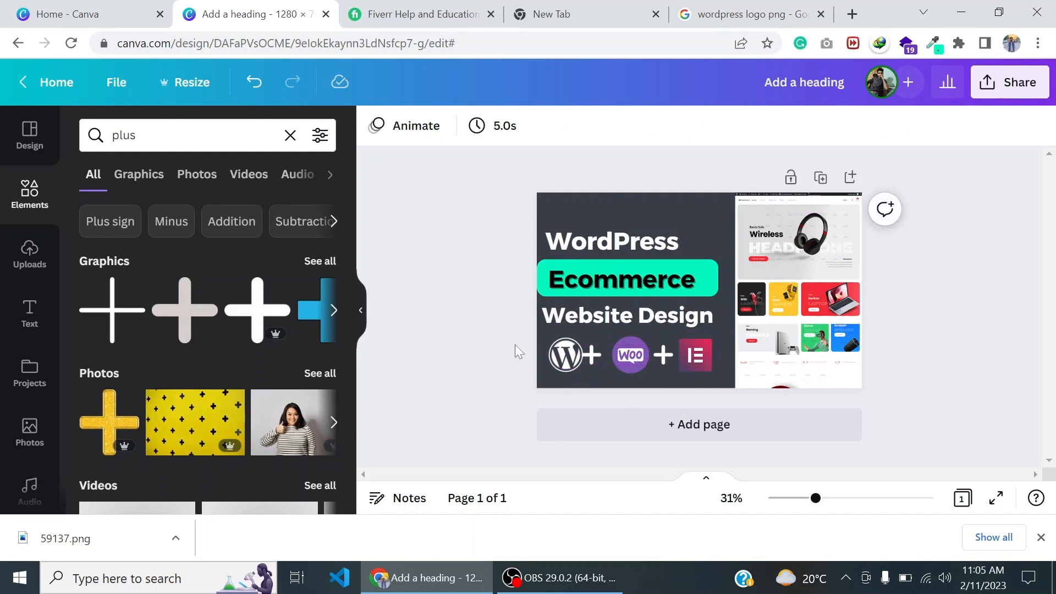
# Fine-tune the plus sign between the WordPress and Woo logos so its spacing and alignment match the other plus sign
pyautogui.moveTo(592, 353); pyautogui.dragTo(596, 353)
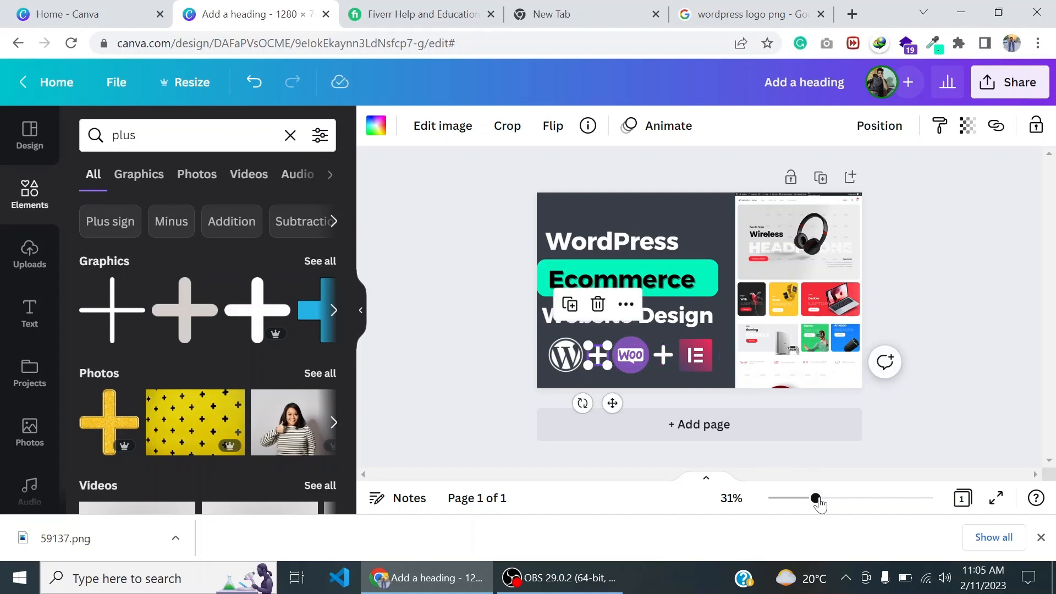
pyautogui.moveTo(818, 503); pyautogui.dragTo(839, 501)
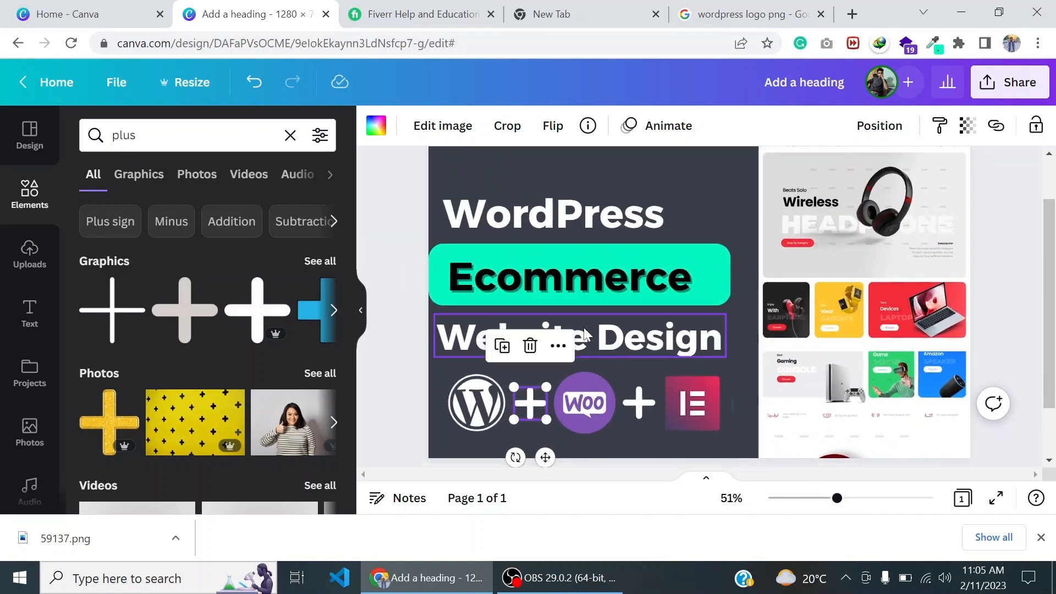
pyautogui.click(636, 436)
pyautogui.click(526, 412)
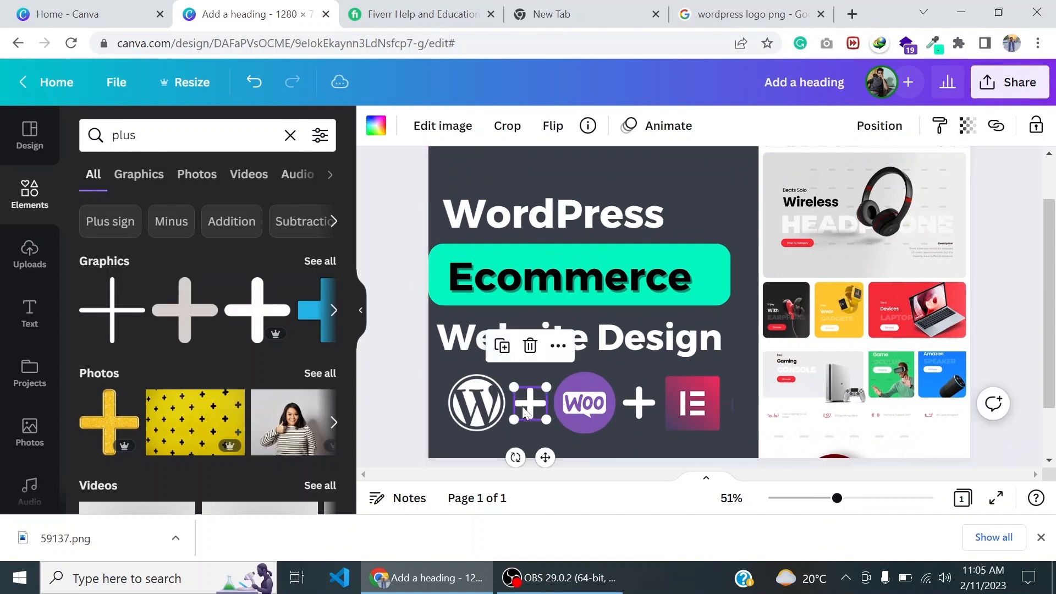
pyautogui.moveTo(527, 411); pyautogui.dragTo(522, 406)
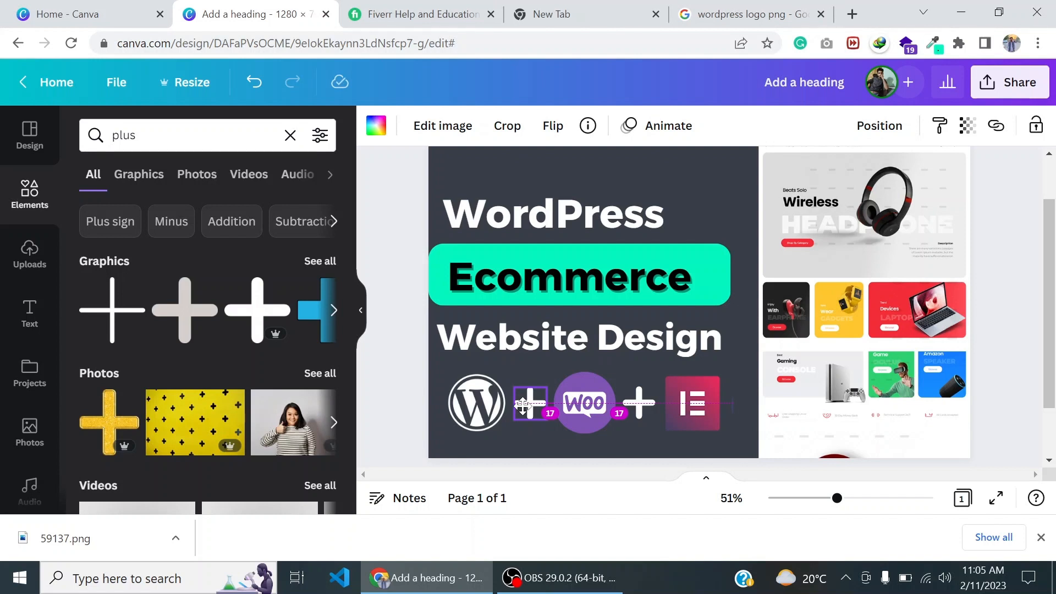
# Preview the whole gig image in full screen and return to the editor
pyautogui.moveTo(837, 498); pyautogui.dragTo(828, 498)
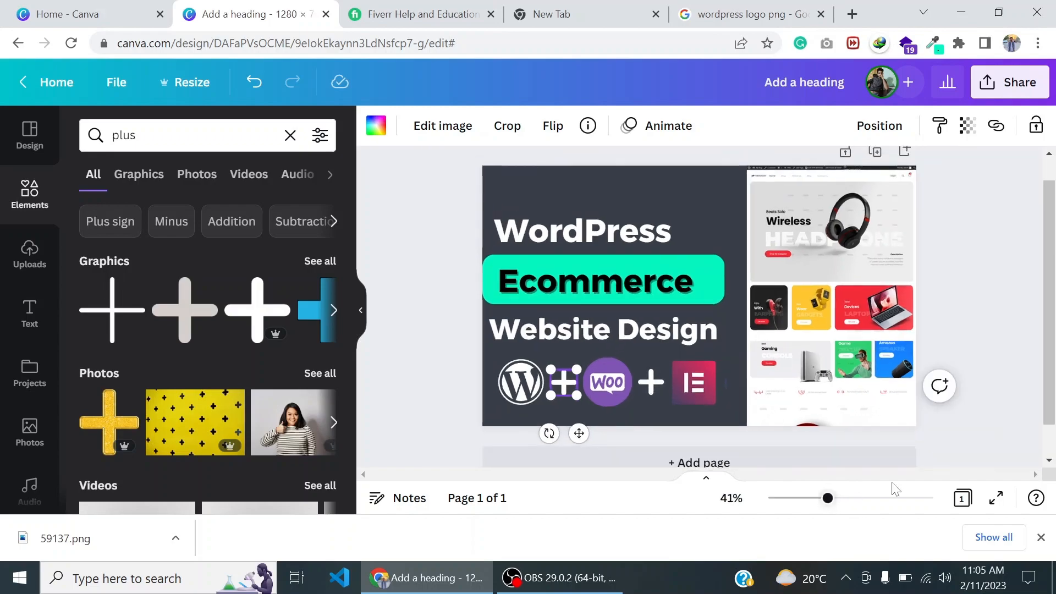
pyautogui.click(996, 498)
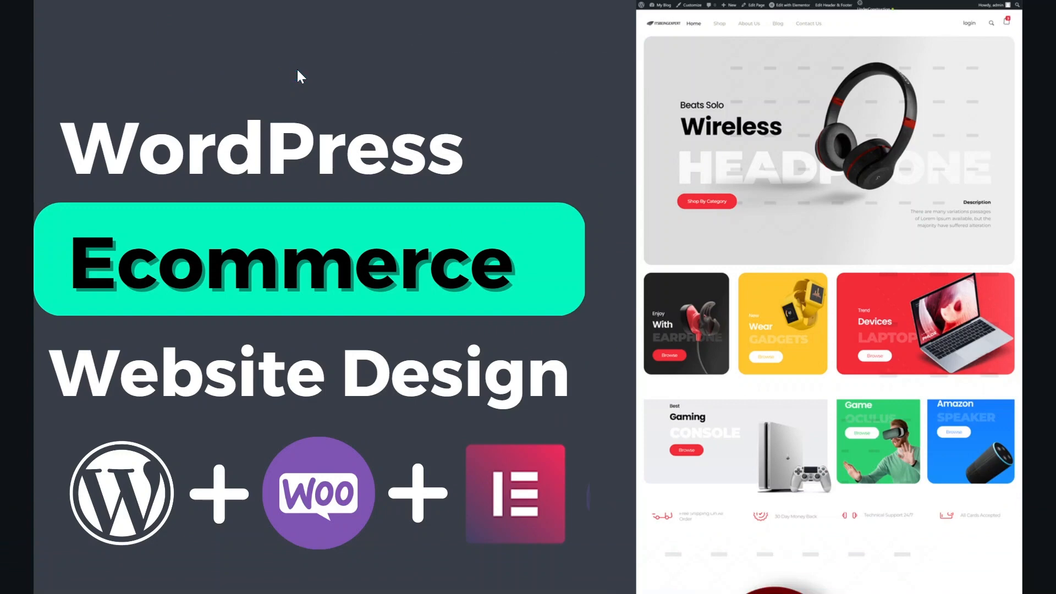
pyautogui.press('Escape')
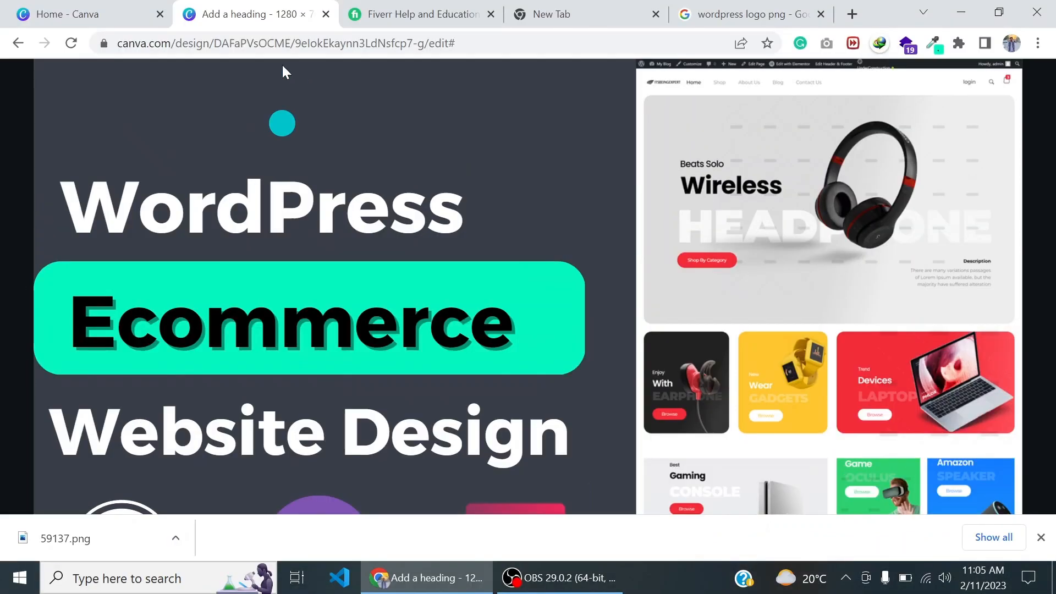
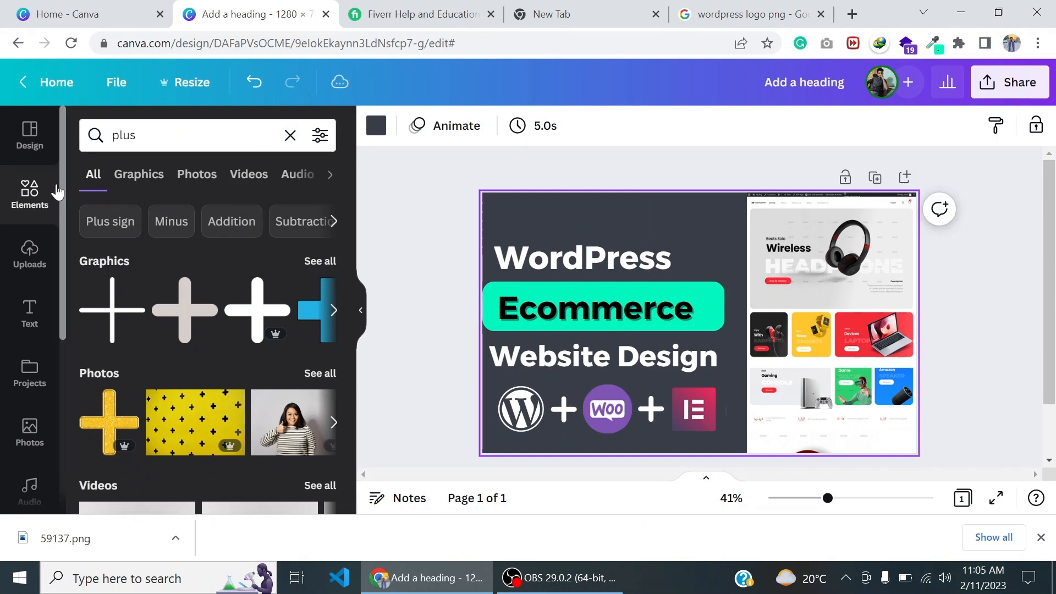
# Add a green rounded square, reshape it into a wide, flat bar and place it in the page's upper-left corner above the WordPress heading
pyautogui.click(290, 135)
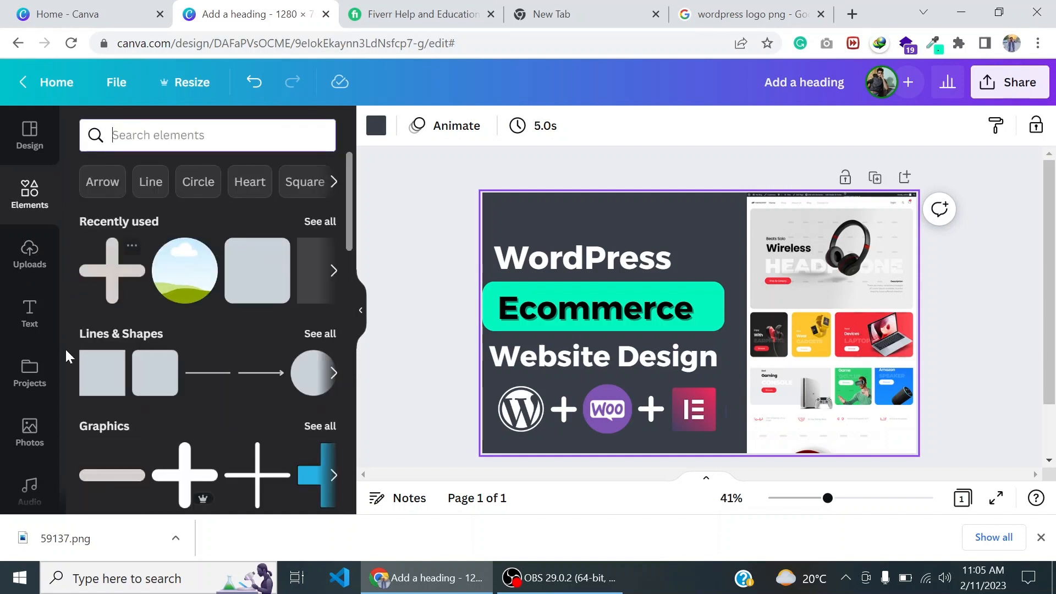
pyautogui.click(157, 386)
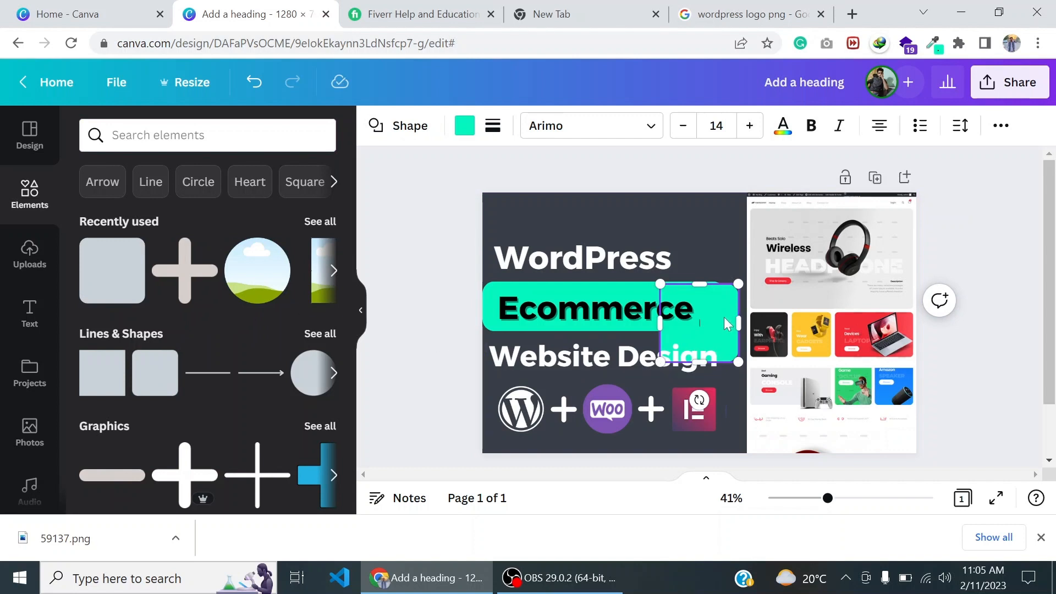
pyautogui.moveTo(723, 317); pyautogui.dragTo(611, 201)
pyautogui.click(312, 334)
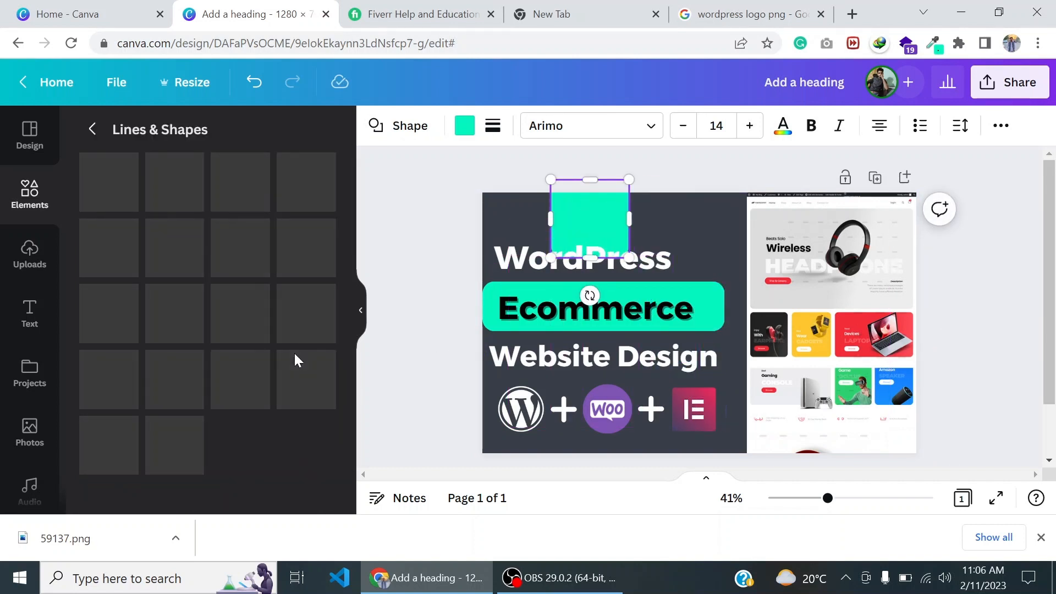
pyautogui.moveTo(589, 179); pyautogui.dragTo(674, 218)
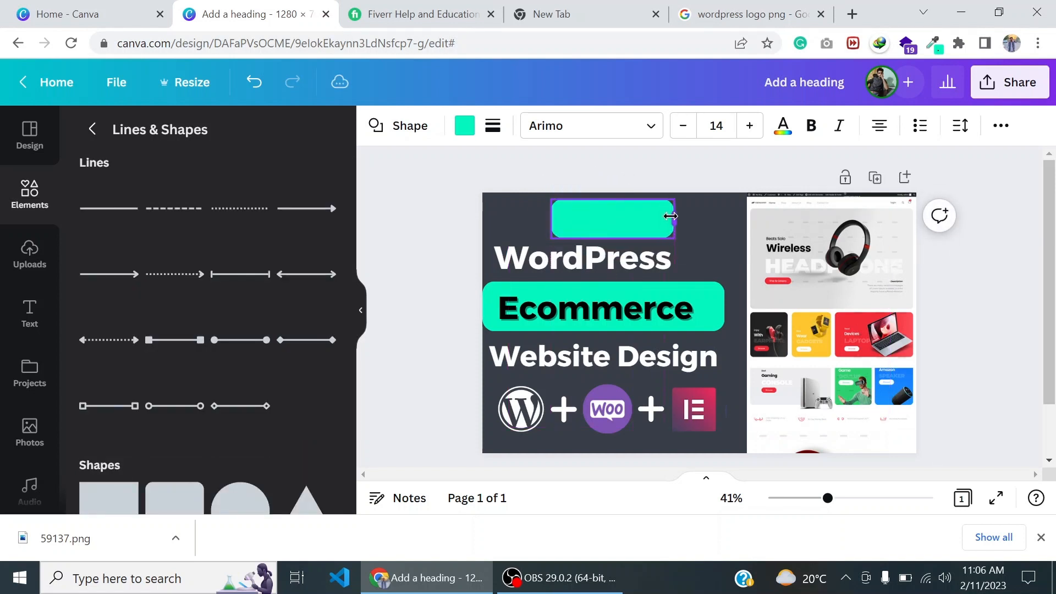
pyautogui.moveTo(550, 218); pyautogui.dragTo(531, 219)
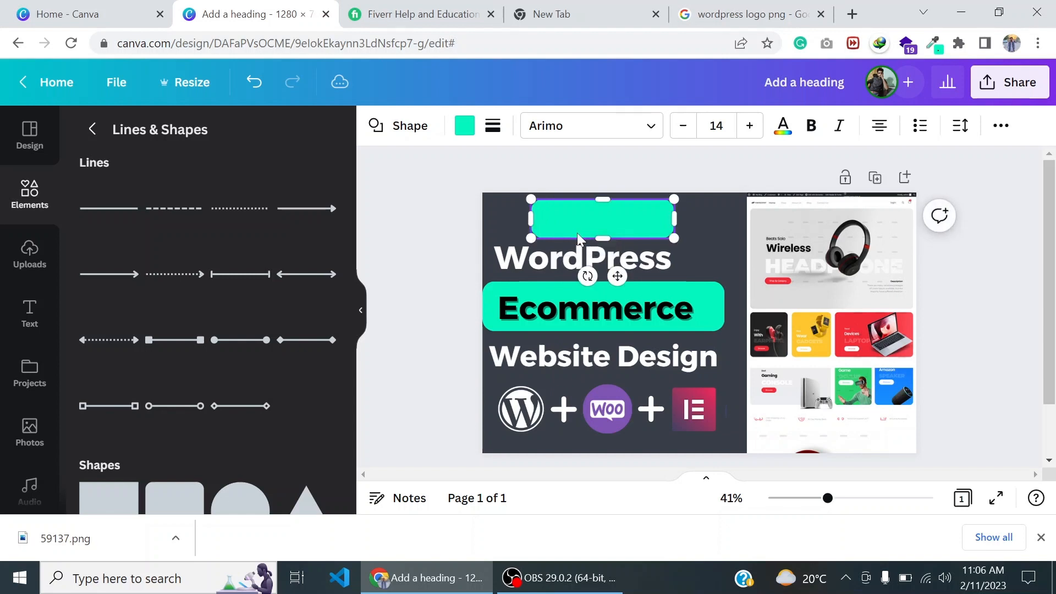
pyautogui.moveTo(602, 239); pyautogui.dragTo(512, 204)
pyautogui.click(460, 226)
pyautogui.click(450, 275)
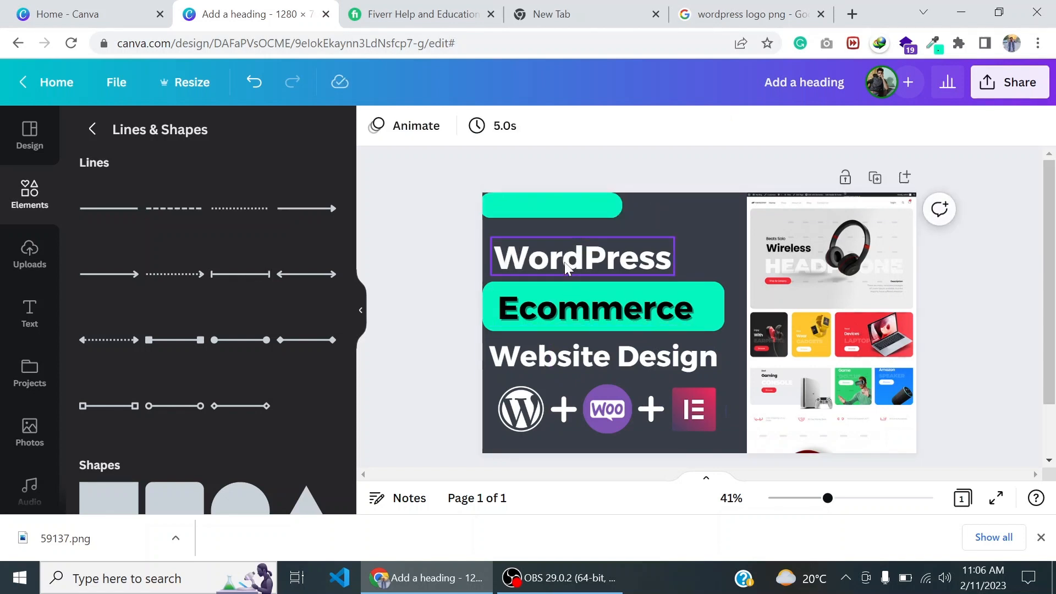
# Duplicate the "Ecommerce" heading and move the copy onto the green bar above the WordPress heading
pyautogui.click(569, 300)
pyautogui.hotkey('ctrl', 'd')
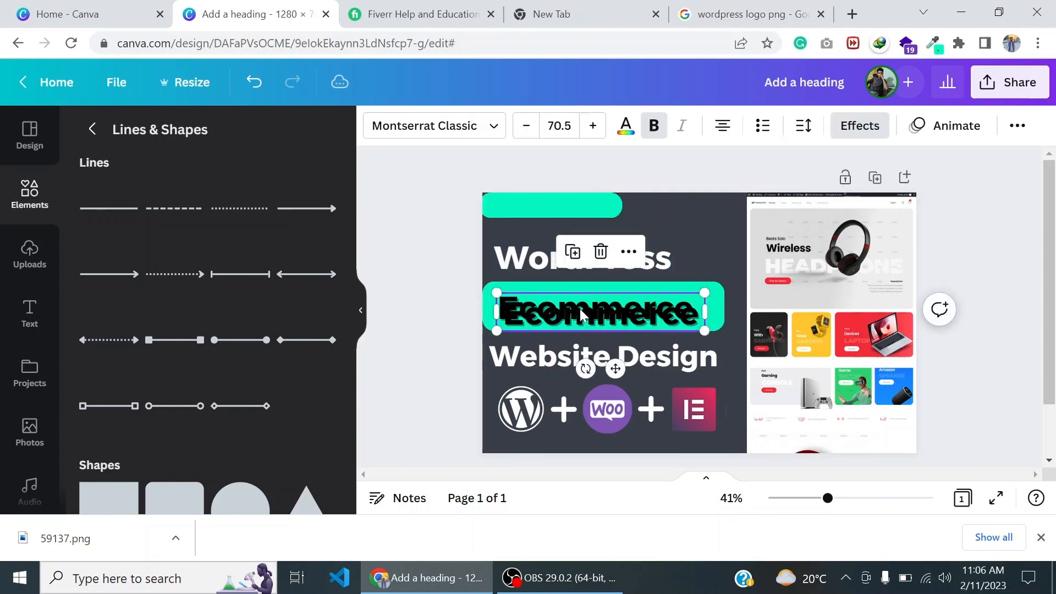
pyautogui.moveTo(580, 309); pyautogui.dragTo(546, 212)
# Reduce the font size of the copied "Ecommerce" text over the upper green bar
pyautogui.doubleClick(554, 219)
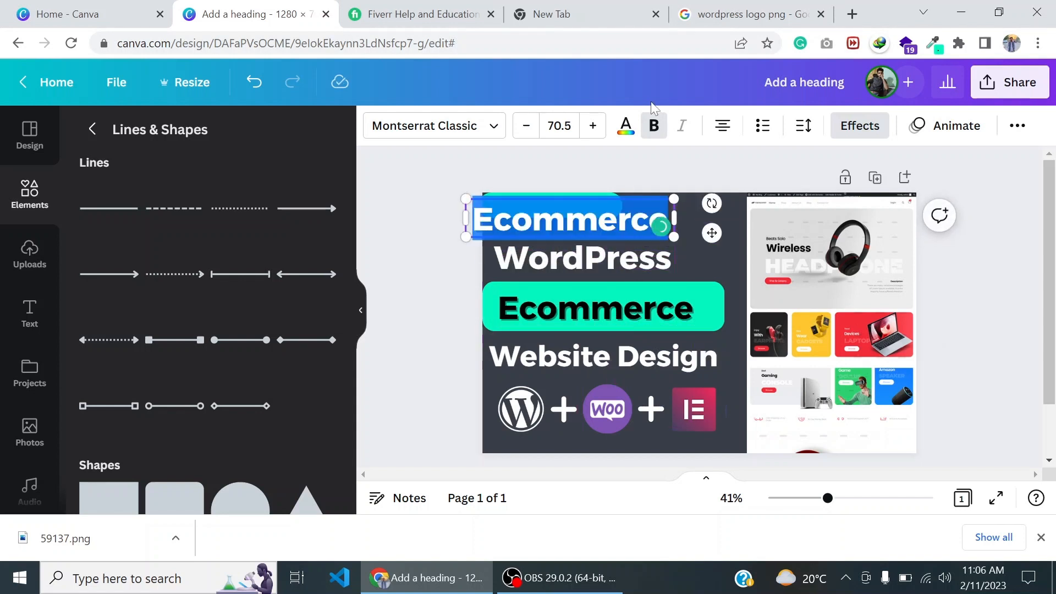
pyautogui.click(527, 138)
pyautogui.click(527, 138)
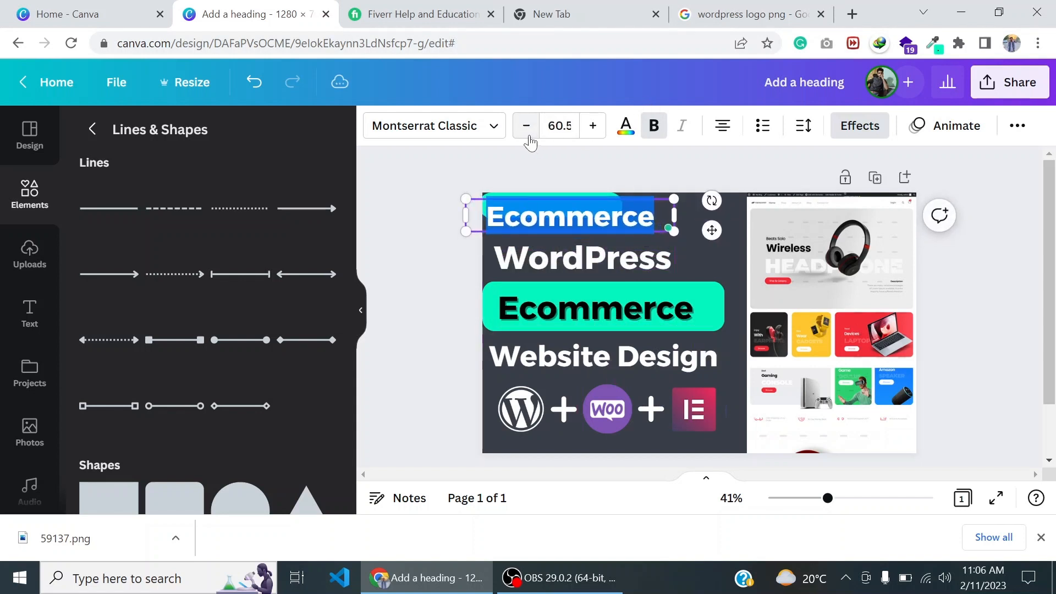
pyautogui.click(527, 138)
pyautogui.click(527, 137)
pyautogui.click(527, 137)
pyautogui.click(377, 207)
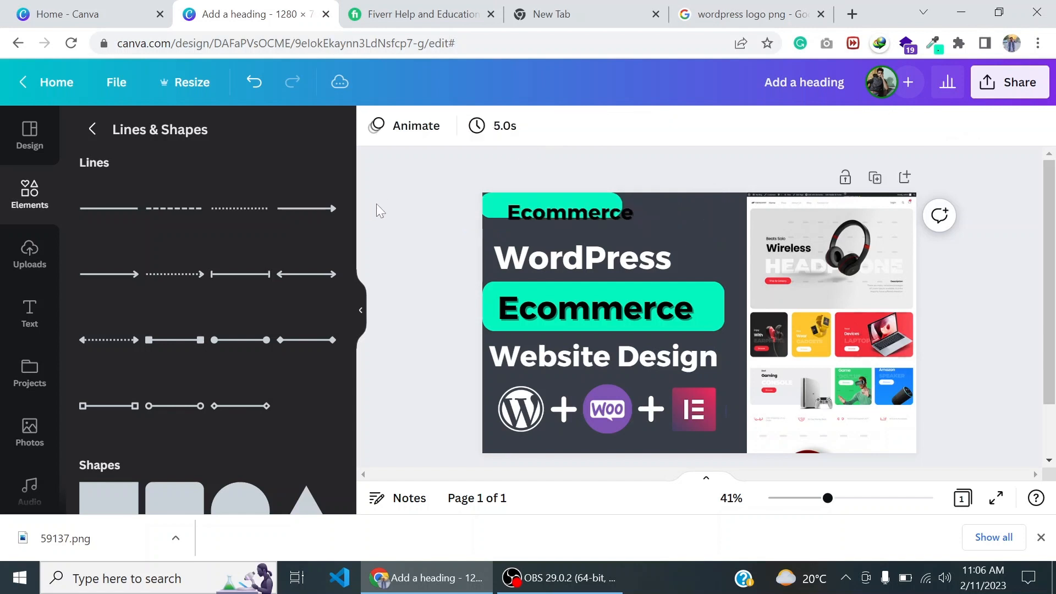
# Move the copied "Ecommerce" text onto the upper green bar and reduce its font size to 38.5
pyautogui.moveTo(528, 214); pyautogui.dragTo(519, 207)
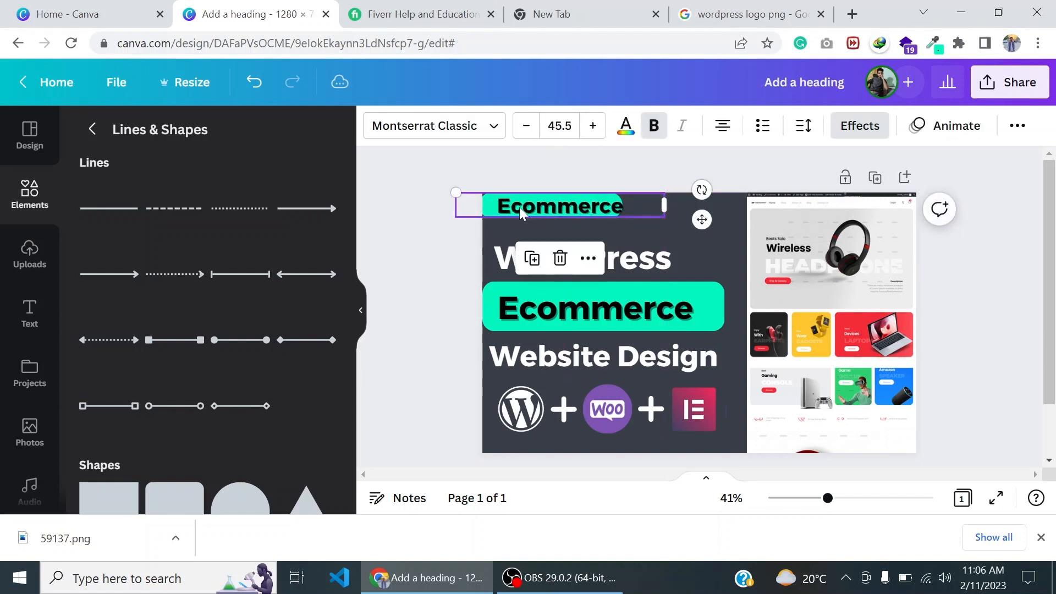
pyautogui.doubleClick(518, 207)
pyautogui.click(532, 130)
pyautogui.click(527, 128)
pyautogui.click(526, 128)
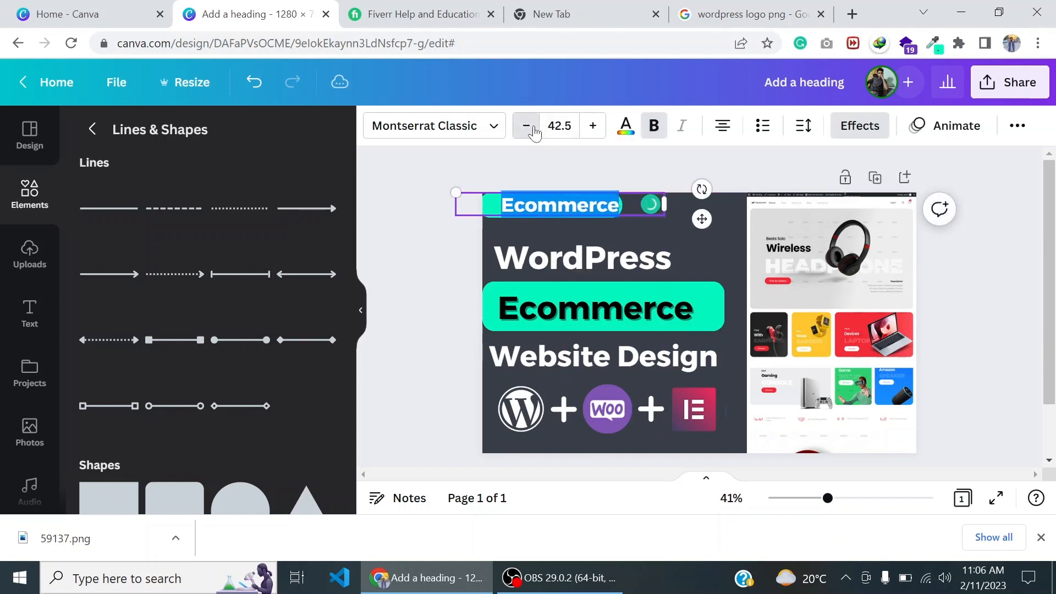
pyautogui.click(527, 128)
pyautogui.click(527, 128)
pyautogui.click(527, 129)
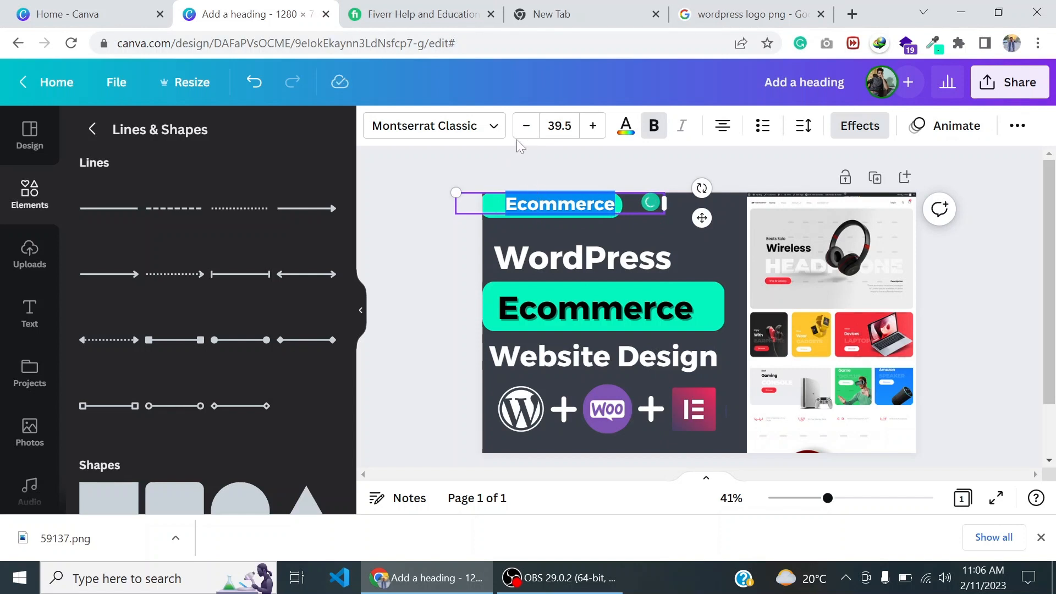
pyautogui.click(515, 128)
pyautogui.click(493, 160)
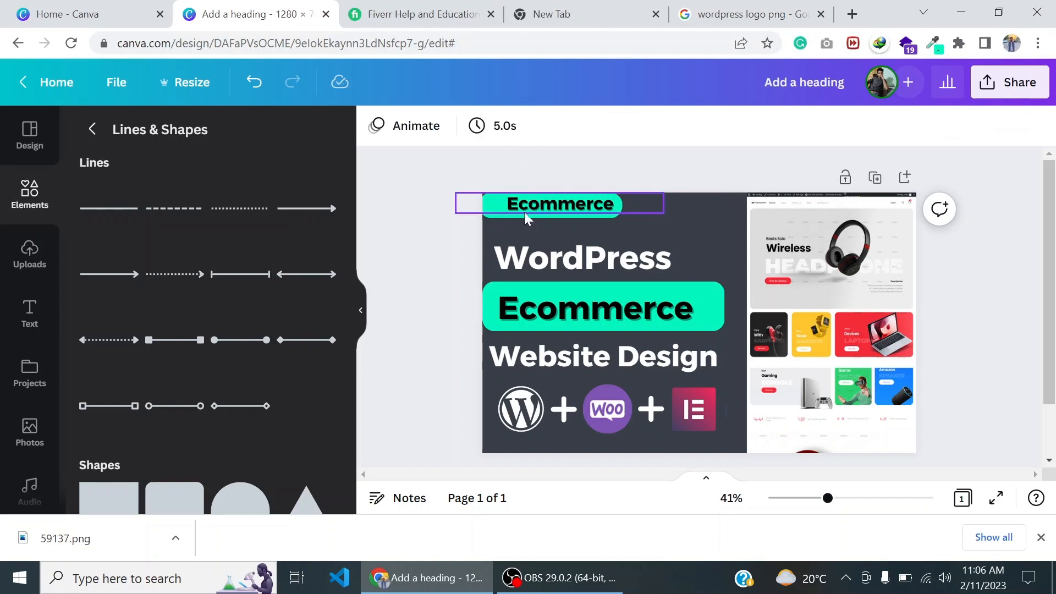
# Replace the copied "Ecommerce" text on the upper bar with "Certified Developer", accepting the spelling correction for "Certified"
pyautogui.click(525, 209)
pyautogui.doubleClick(520, 204)
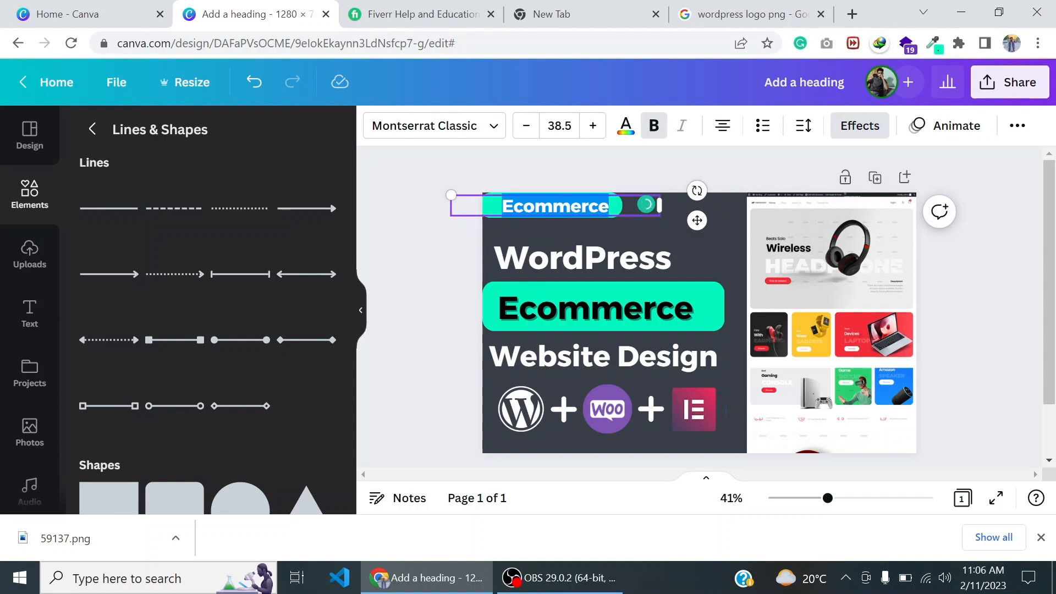
pyautogui.press('BackSpace')
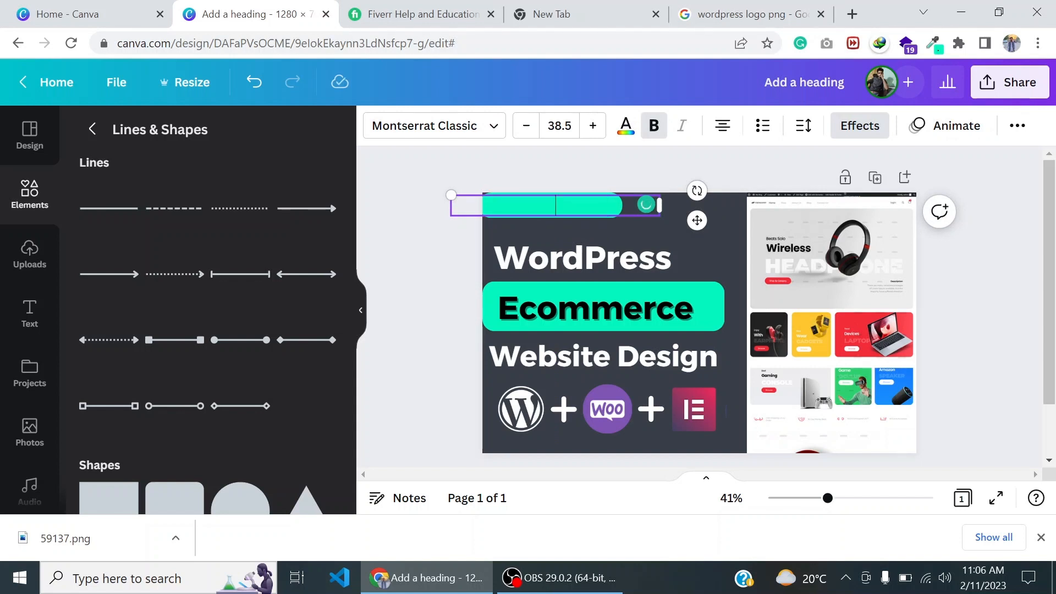
pyautogui.write('Certi')
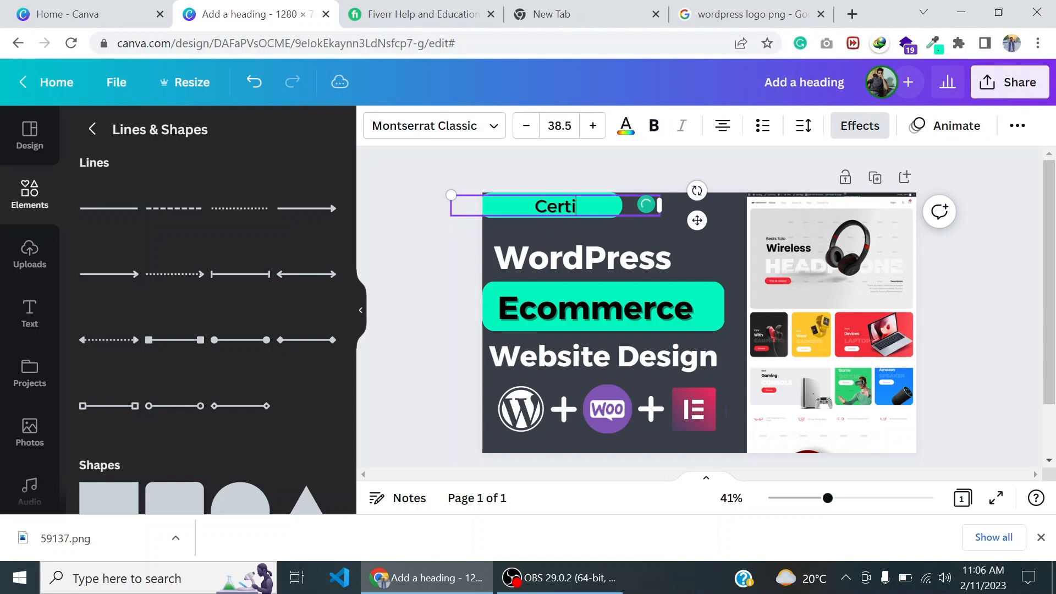
pyautogui.write('fed Deve')
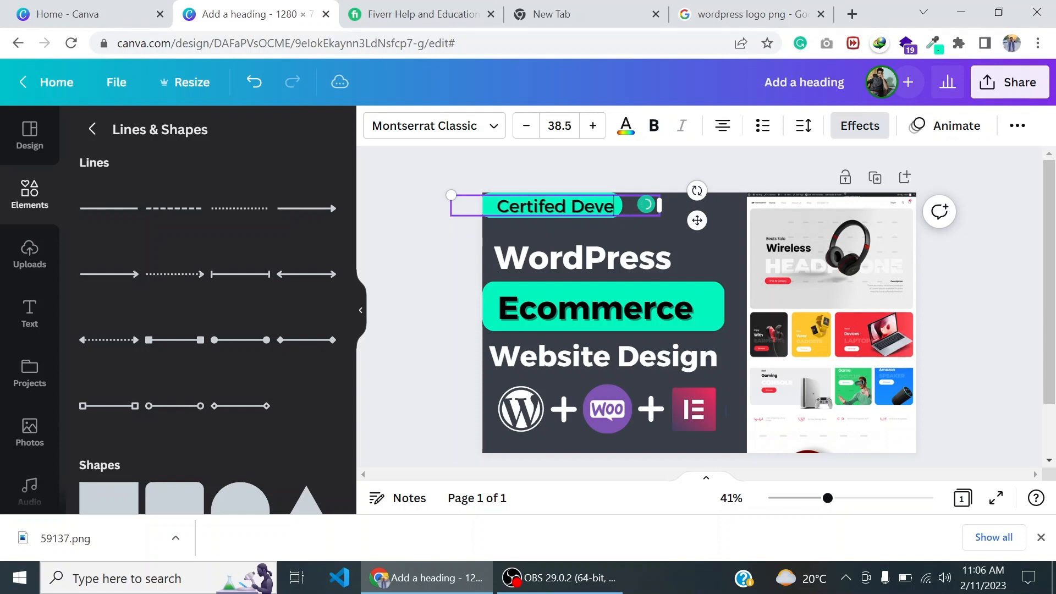
pyautogui.write('loper')
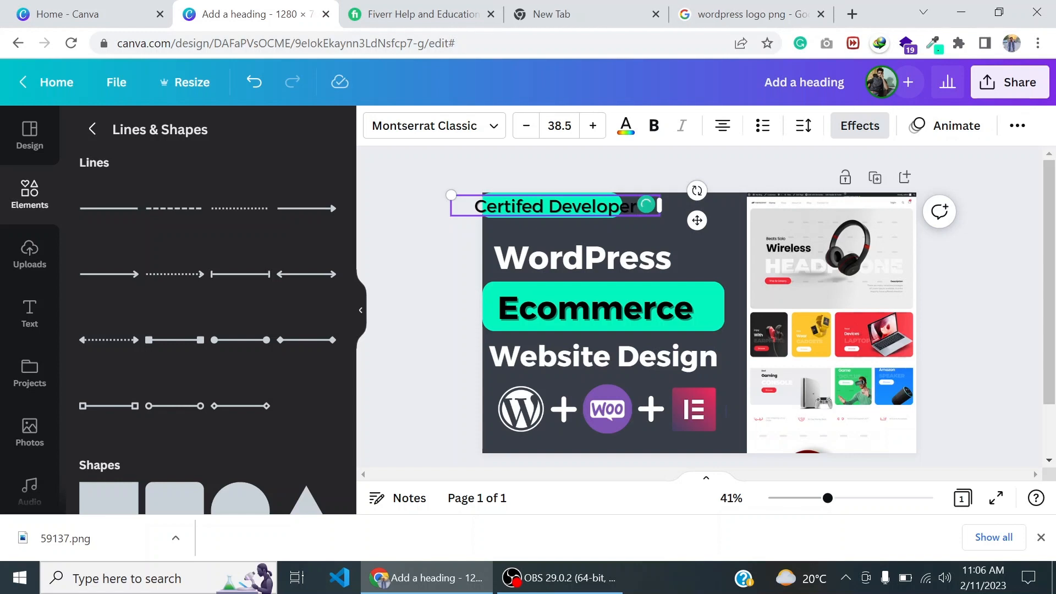
pyautogui.hotkey('ctrl', 'a')
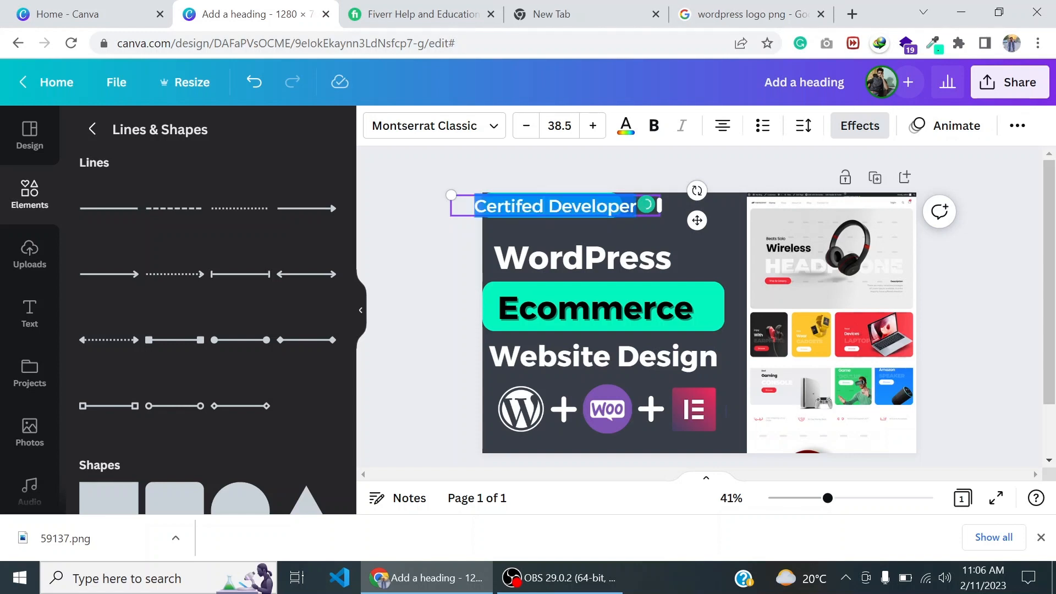
pyautogui.moveTo(508, 206)
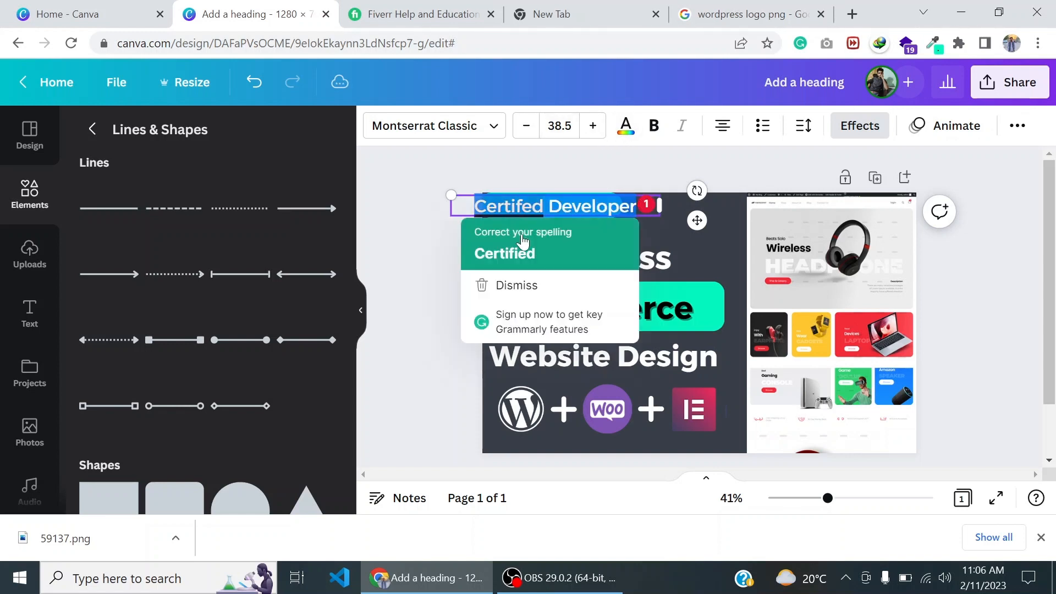
pyautogui.click(504, 252)
# Change the "Certified Developer" text colour to white
pyautogui.click(654, 132)
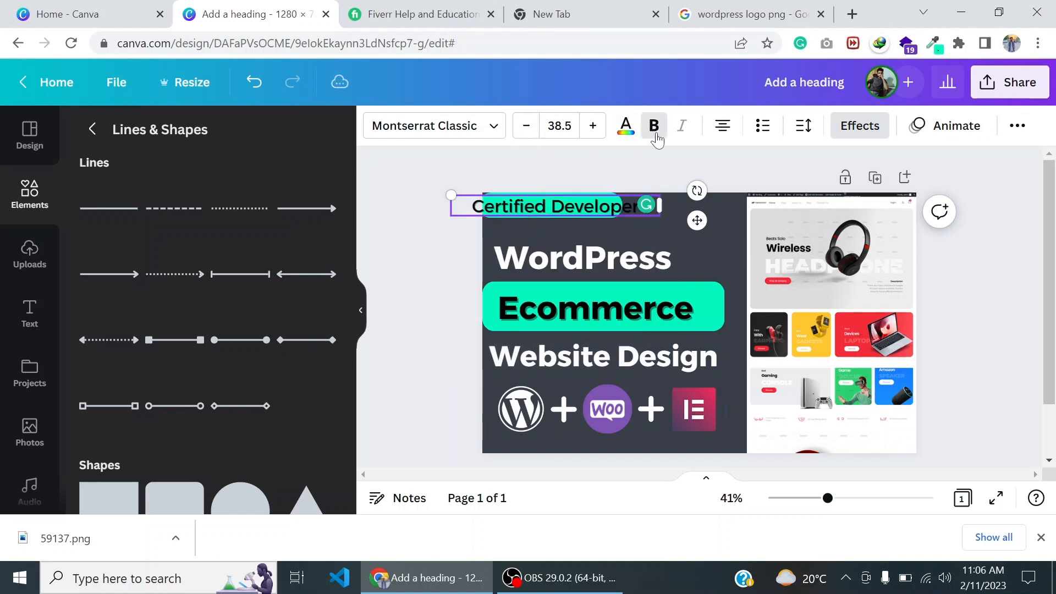
pyautogui.click(629, 127)
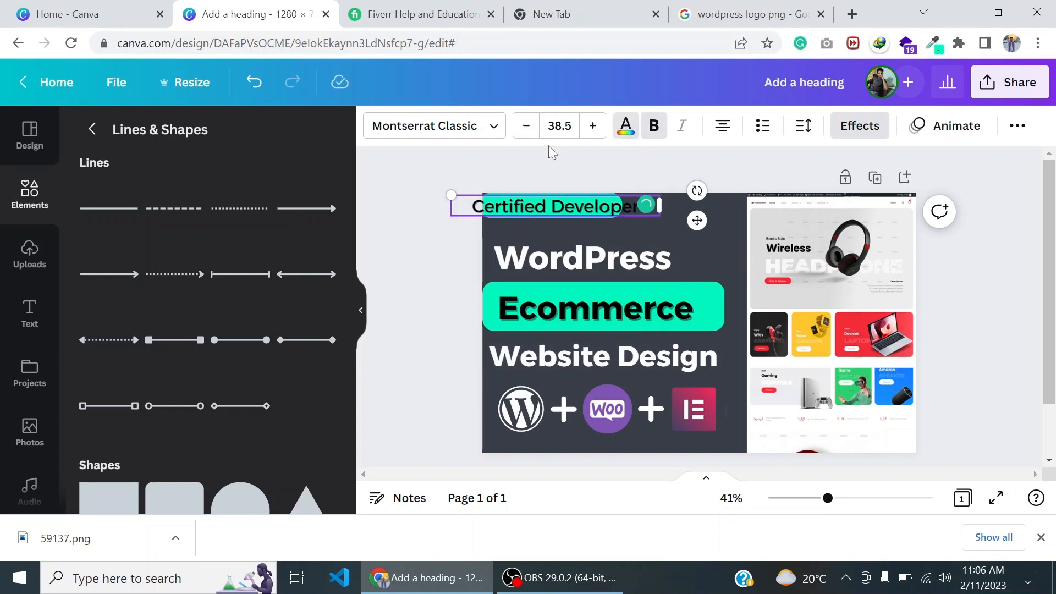
pyautogui.click(276, 211)
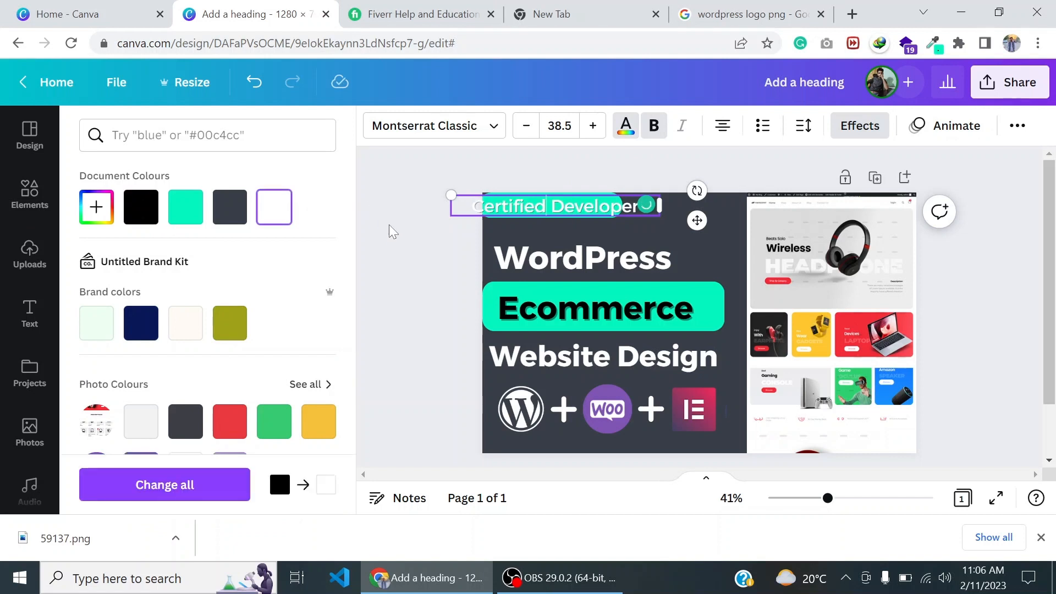
pyautogui.click(392, 228)
# Widen the upper green bar to fit the "Certified Developer" text and place the text back on it
pyautogui.moveTo(503, 208); pyautogui.dragTo(517, 248)
pyautogui.click(577, 213)
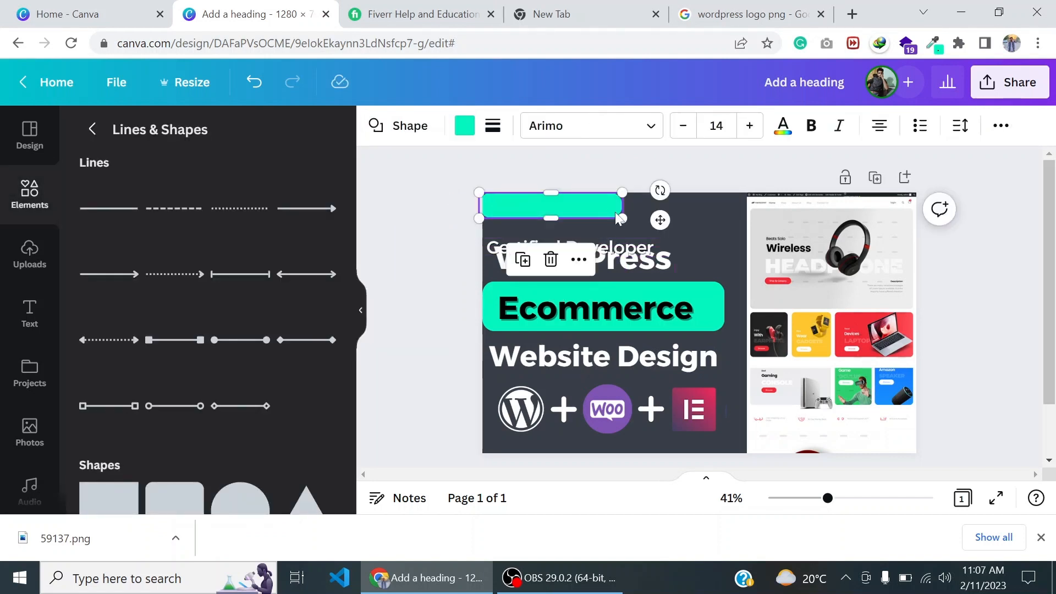
pyautogui.moveTo(622, 205); pyautogui.dragTo(672, 205)
pyautogui.click(466, 267)
pyautogui.moveTo(521, 246); pyautogui.dragTo(523, 208)
# Reduce the font size of the "Certified Developer" text to 27.5
pyautogui.tripleClick(523, 209)
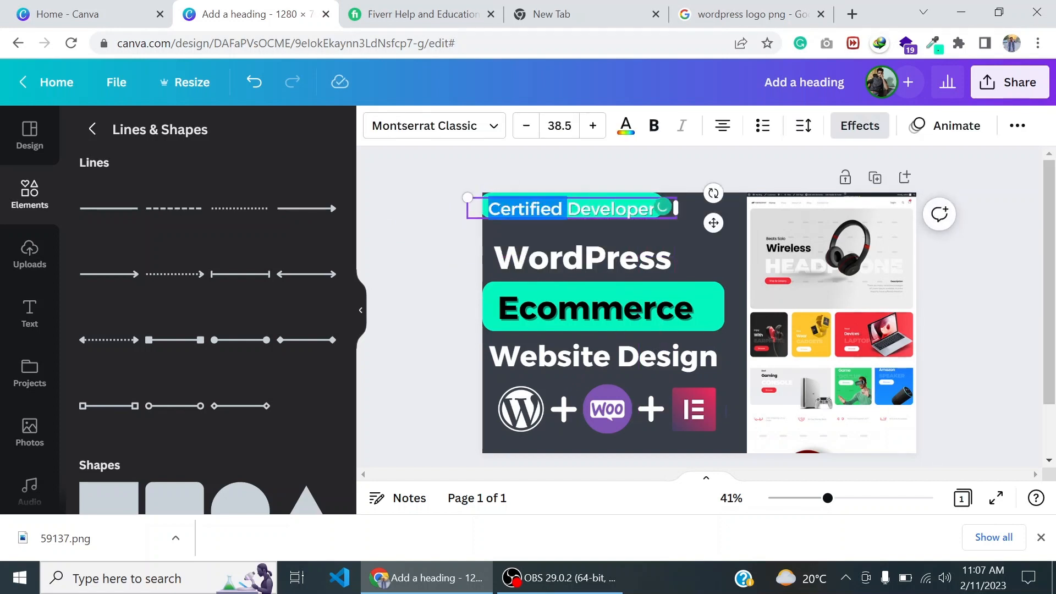
pyautogui.click(533, 130)
pyautogui.click(534, 131)
pyautogui.click(533, 131)
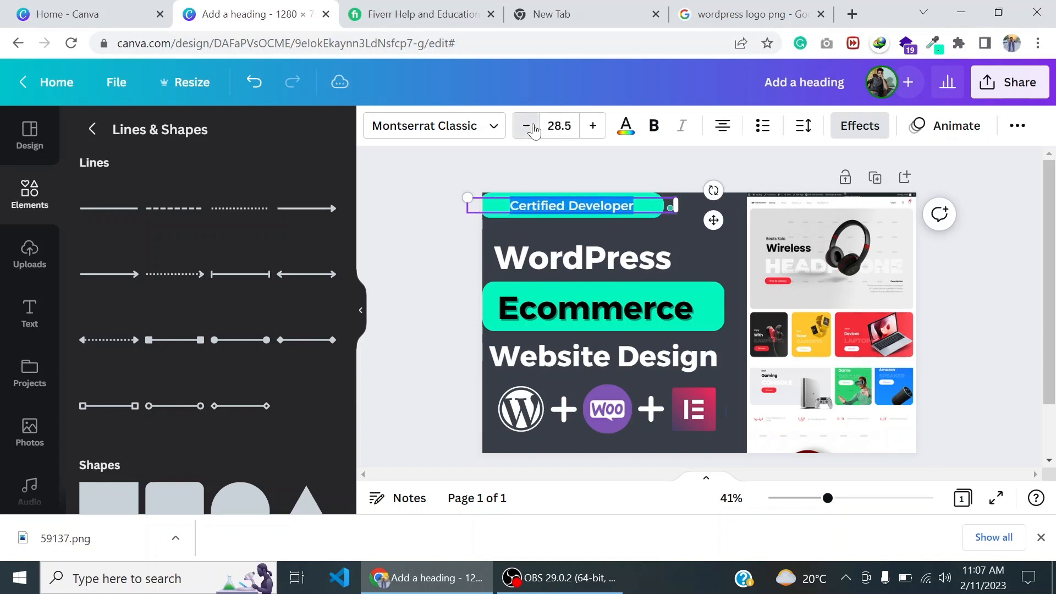
pyautogui.click(533, 130)
pyautogui.click(491, 170)
# Shift the "Certified Developer" text slightly to the left on its bar and make it bold
pyautogui.moveTo(541, 207); pyautogui.dragTo(529, 207)
pyautogui.doubleClick(529, 206)
pyautogui.tripleClick(529, 205)
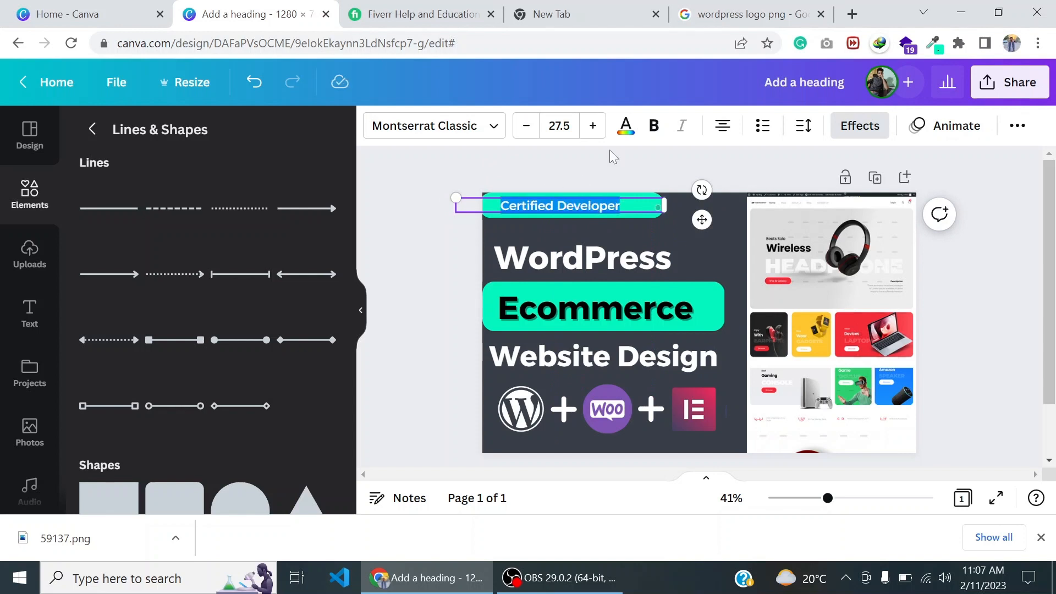
pyautogui.click(657, 130)
pyautogui.click(608, 156)
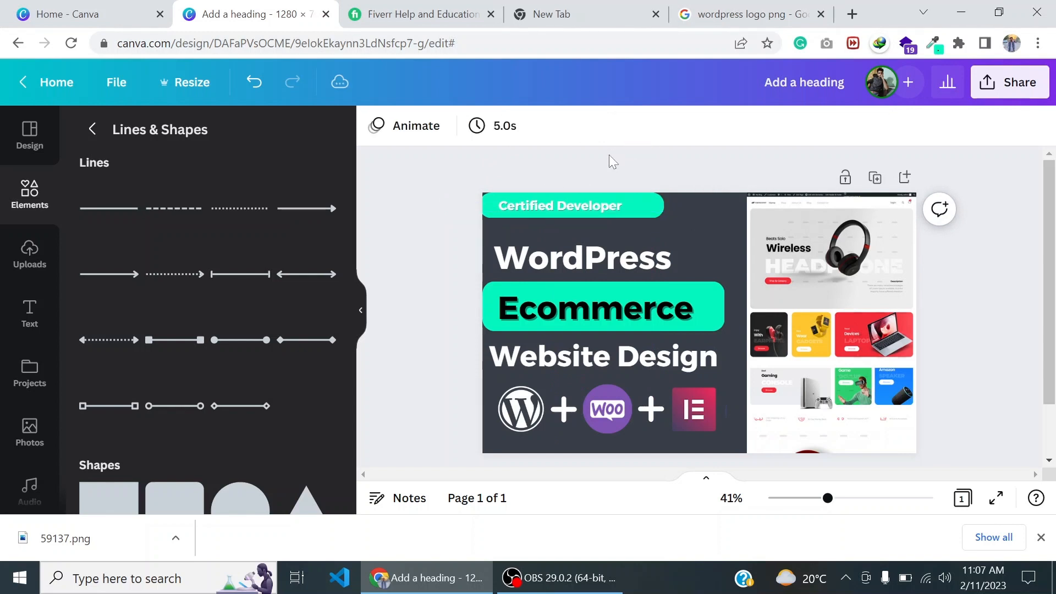
# Shrink the upper green bar to fit closely around "Certified Developer" and realign the text on it
pyautogui.click(649, 217)
pyautogui.moveTo(664, 218); pyautogui.dragTo(638, 216)
pyautogui.click(457, 252)
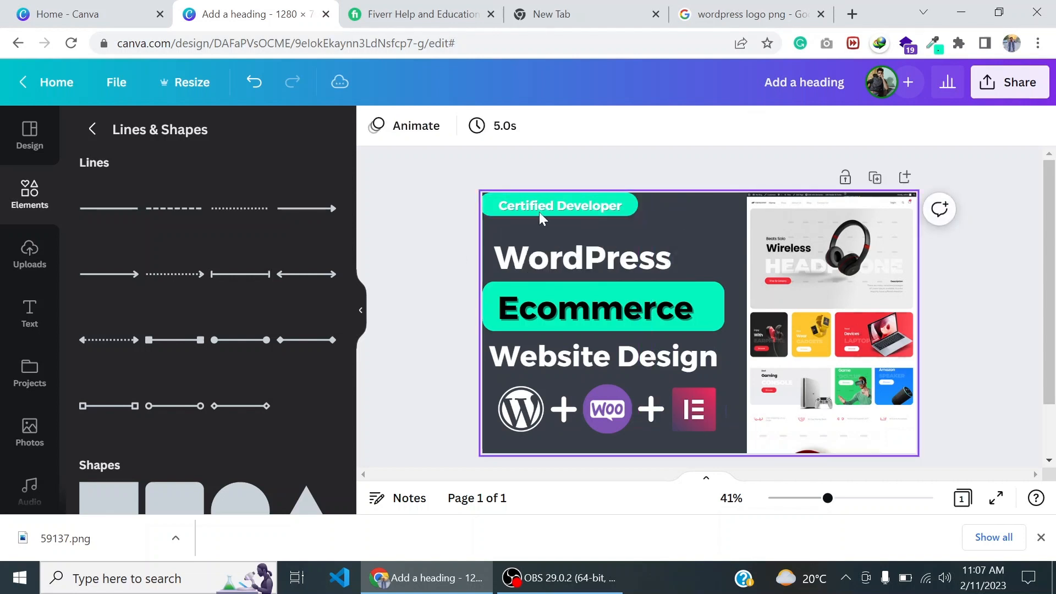
pyautogui.moveTo(546, 206); pyautogui.dragTo(538, 204)
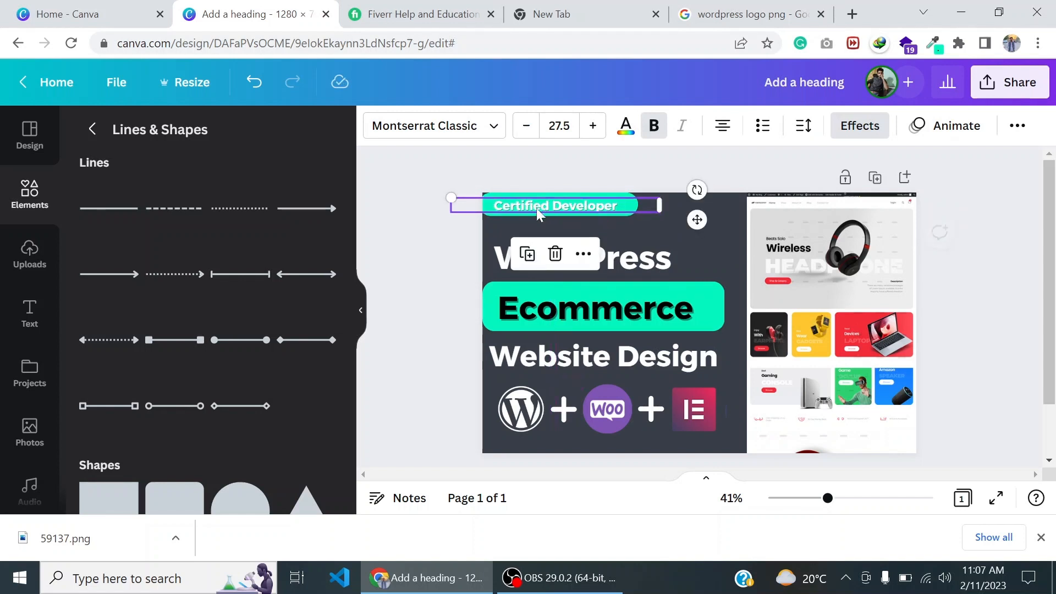
pyautogui.click(487, 250)
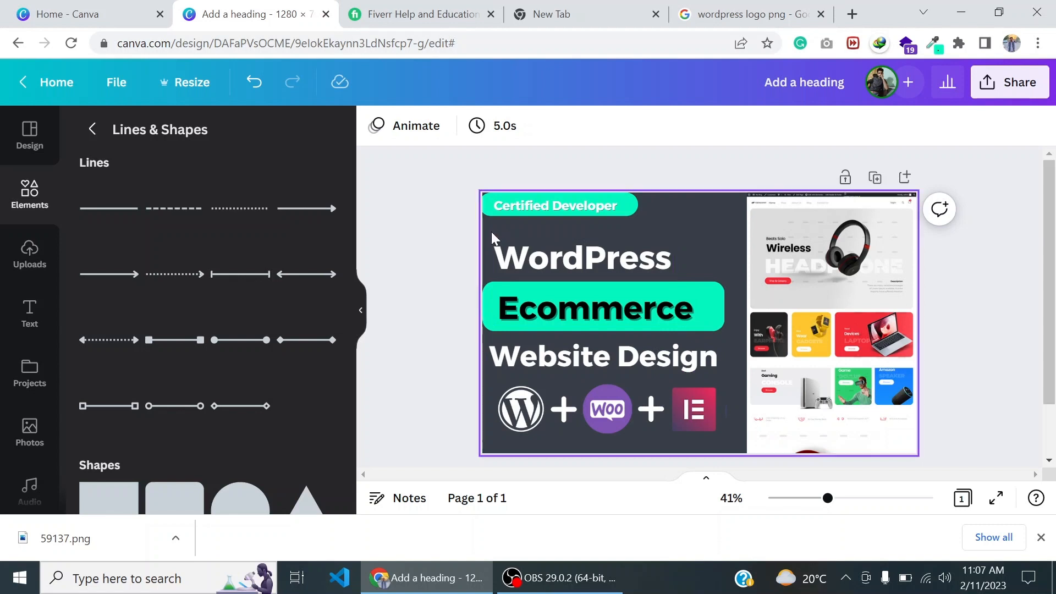
# Move the WordPress, Ecommerce and Website Design headings up slightly together with the green Ecommerce bar, and dismiss the browser's downloads bar
pyautogui.moveTo(493, 233); pyautogui.dragTo(624, 335)
pyautogui.click(431, 374)
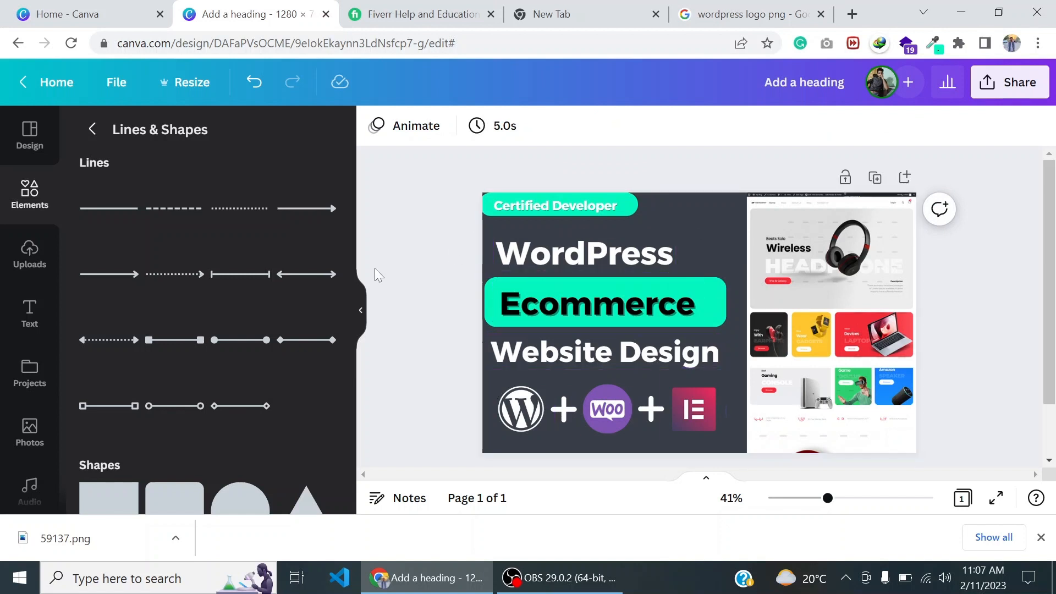
pyautogui.click(1041, 537)
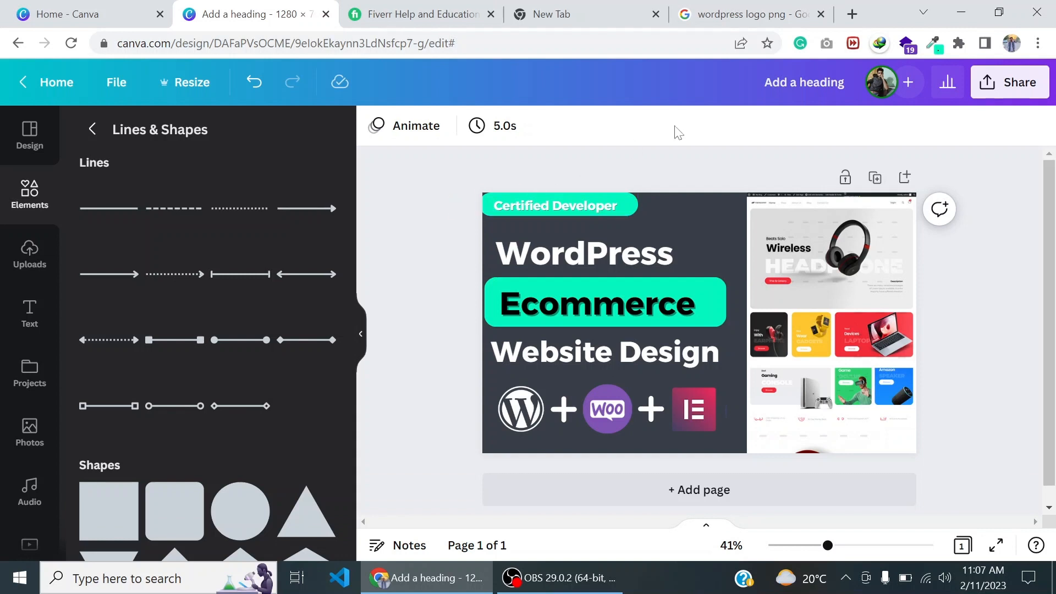
# Clear the design's "Add a heading" title
pyautogui.click(787, 81)
pyautogui.hotkey('ctrl', 'a')
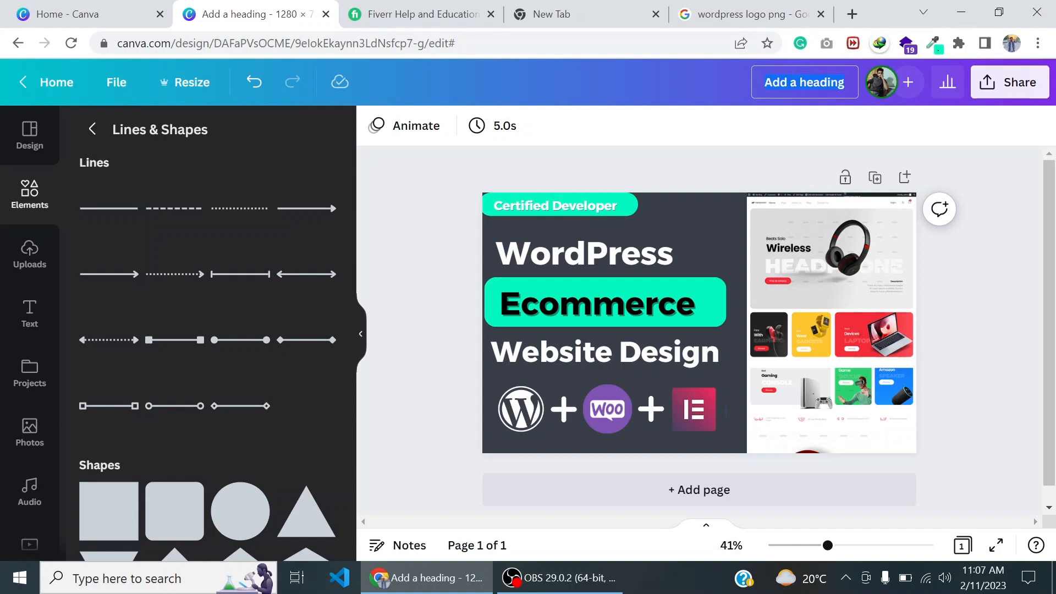
pyautogui.press('BackSpace')
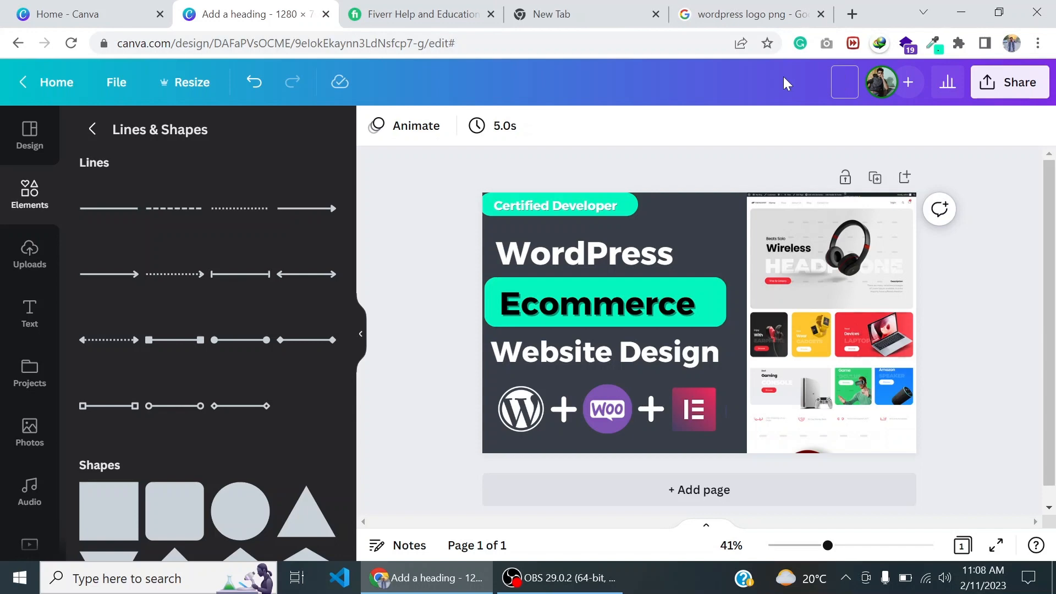
# Review Fiverr's guideline on naming the gig image file and return to the Canva design
pyautogui.click(418, 13)
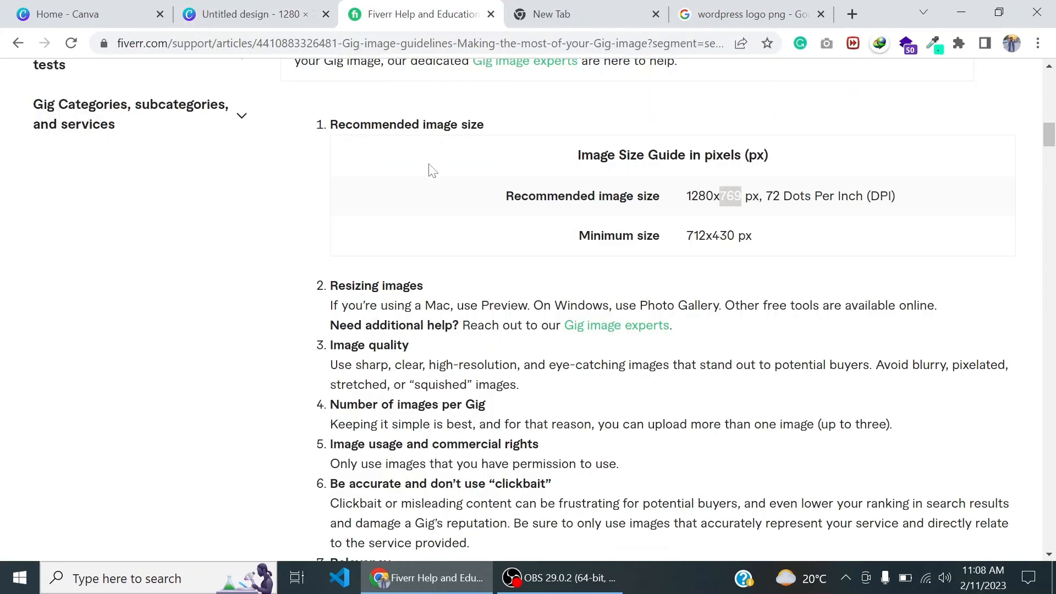
pyautogui.scroll(-6, 429, 167)
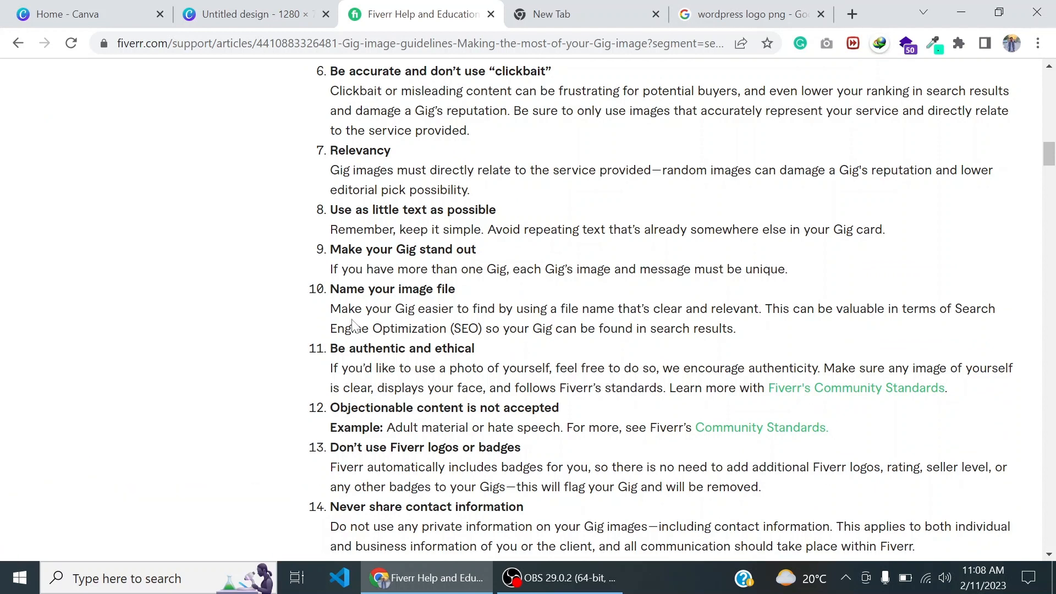
pyautogui.moveTo(330, 328); pyautogui.dragTo(727, 328)
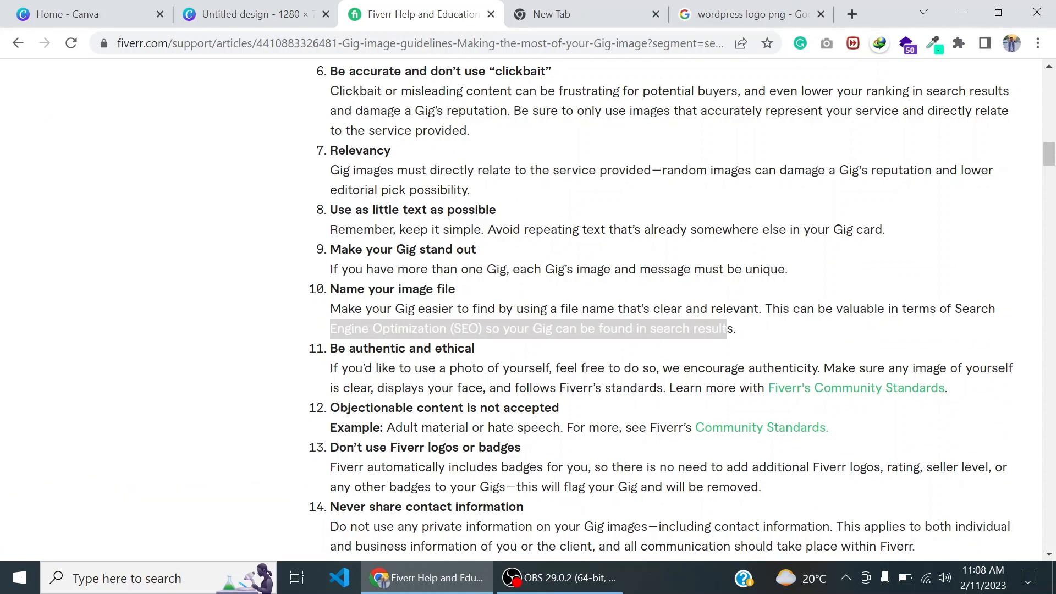
pyautogui.click(728, 328)
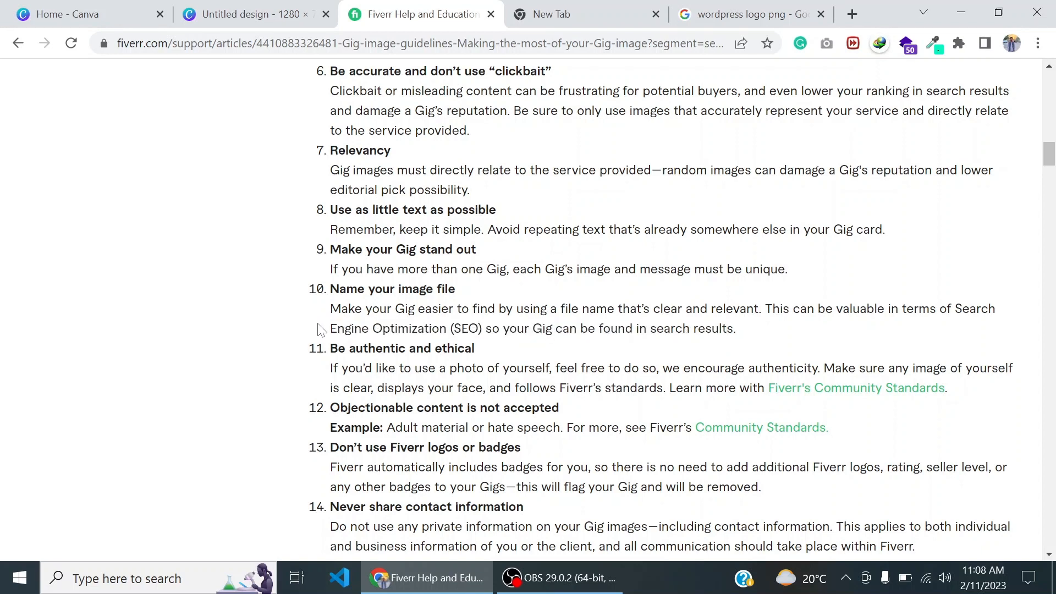
pyautogui.click(304, 8)
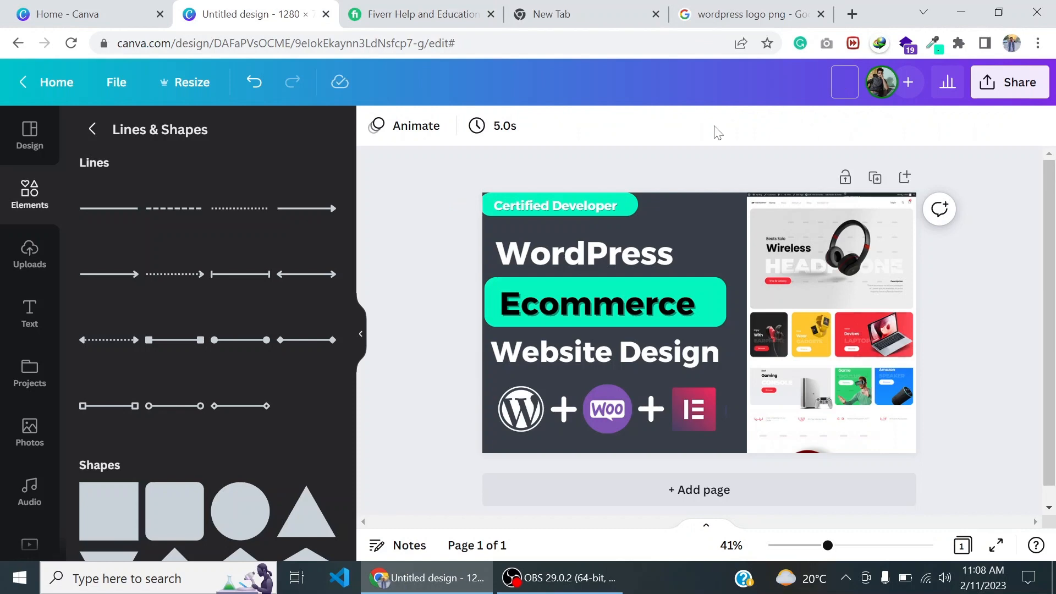
# Preview the finished gig image in full screen
pyautogui.click(999, 547)
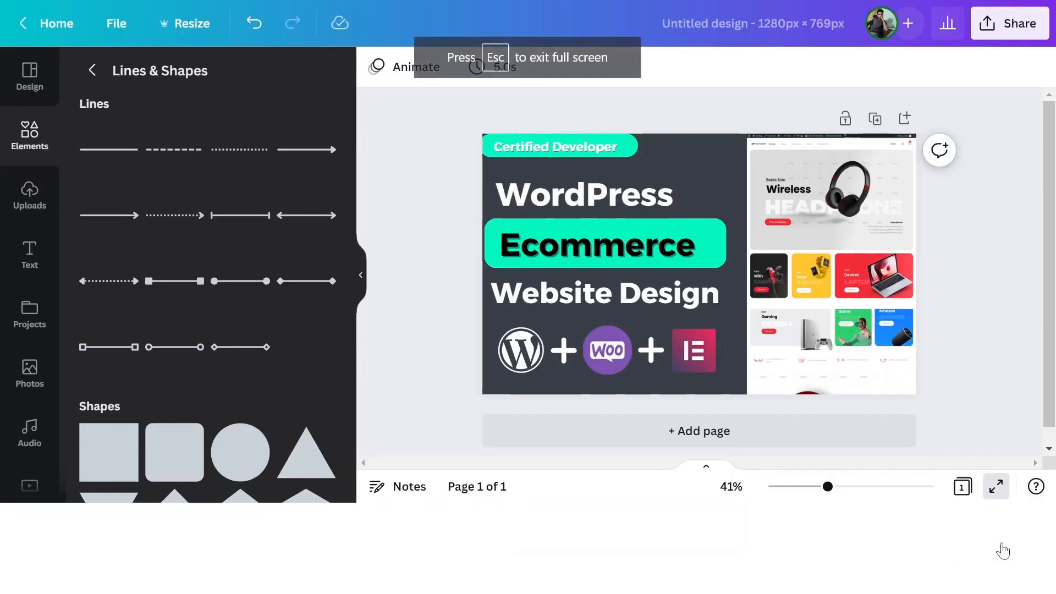